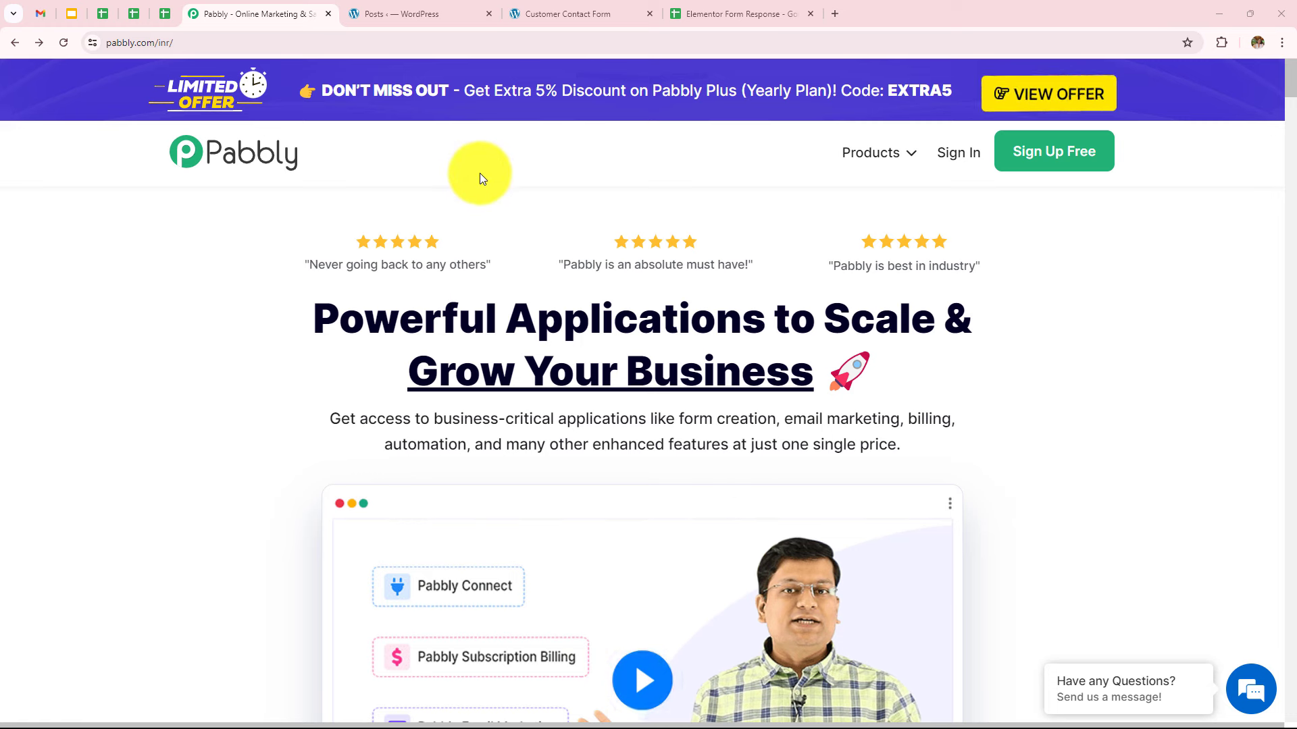
Log in to the Pabbly account from pabbly.com to reach the All Pabbly Apps dashboard
{"action": "left_click", "coordinate": [176, 46]}
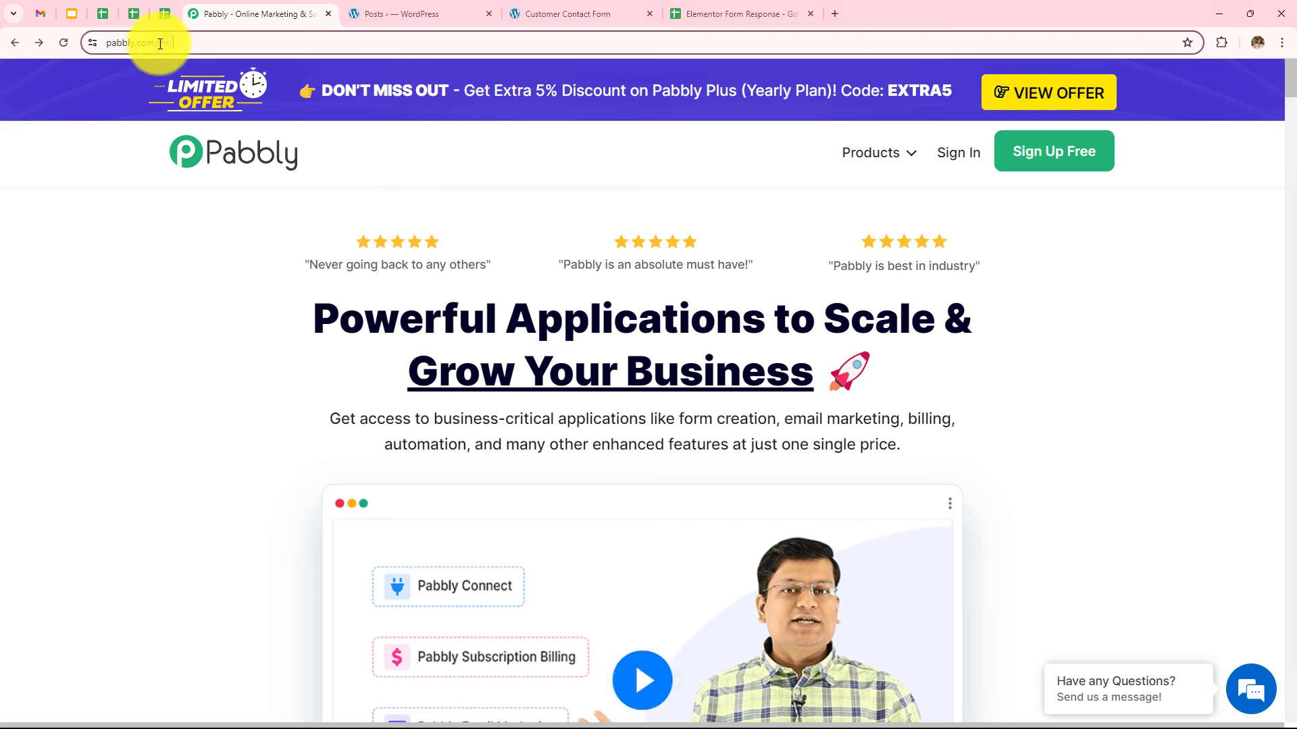
{"action": "left_click", "coordinate": [139, 237]}
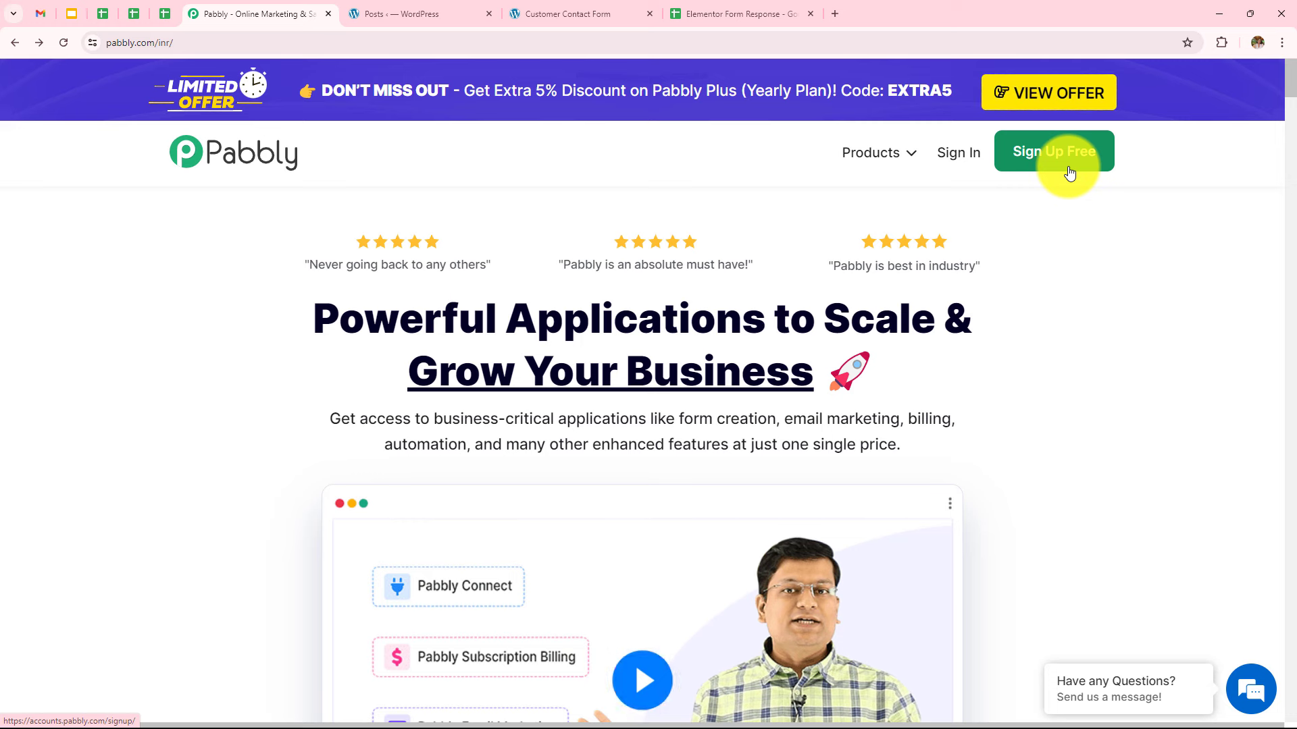
{"action": "left_click", "coordinate": [962, 160]}
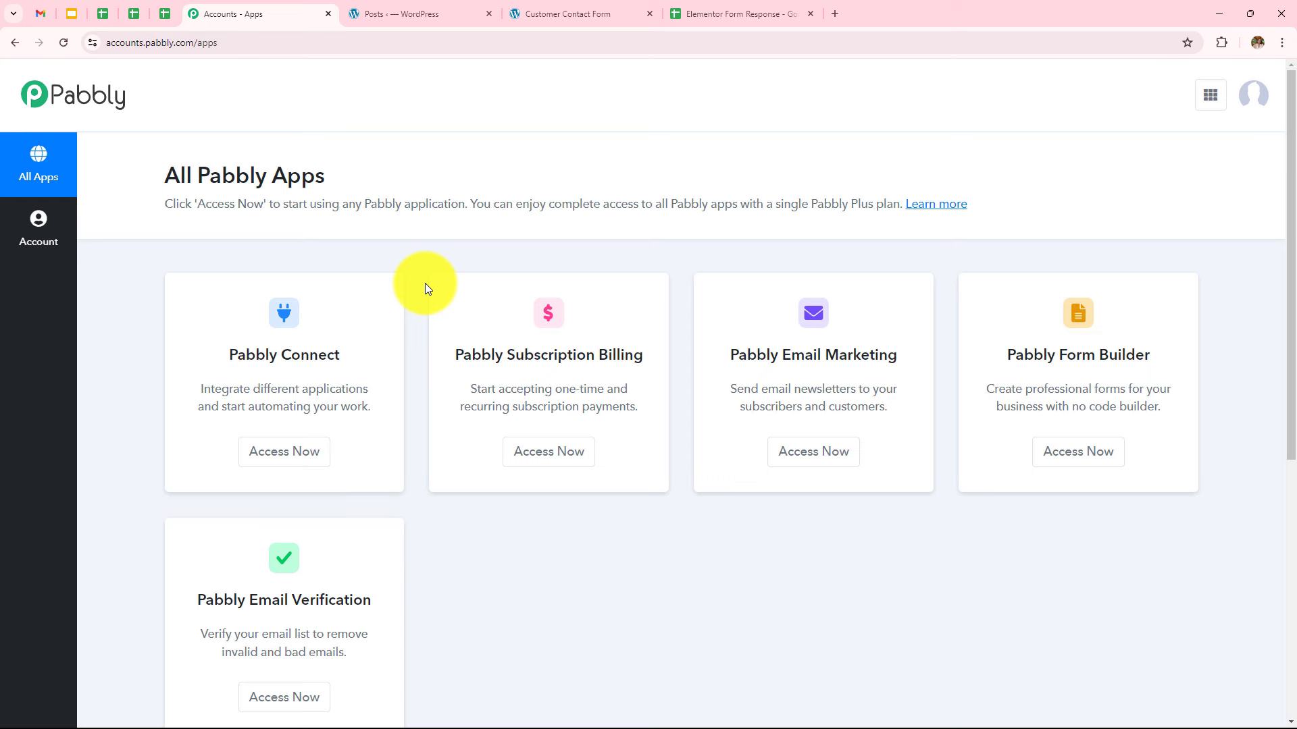
Launch Pabbly Connect and look over its dashboard, opening and cancelling the new-folder dialog
{"action": "left_click", "coordinate": [283, 461]}
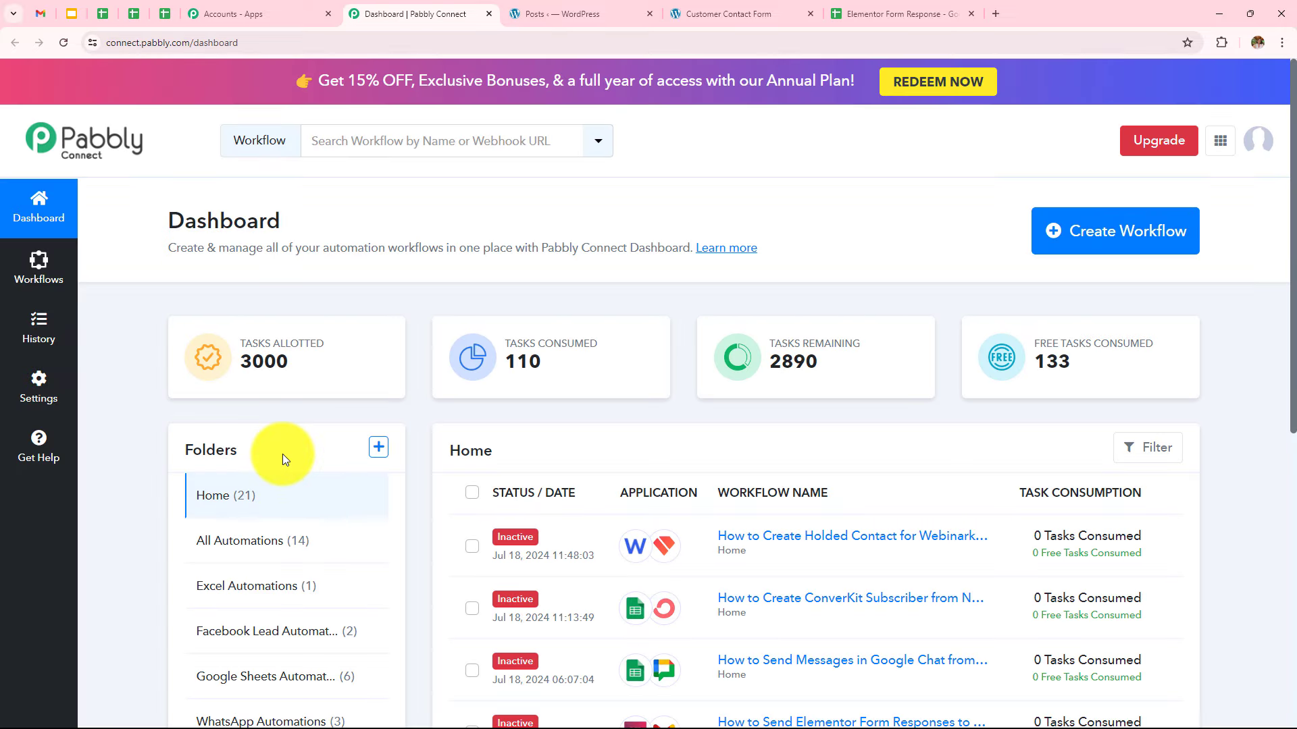
{"action": "scroll", "coordinate": [877, 413], "scroll_direction": "down", "scroll_amount": 6}
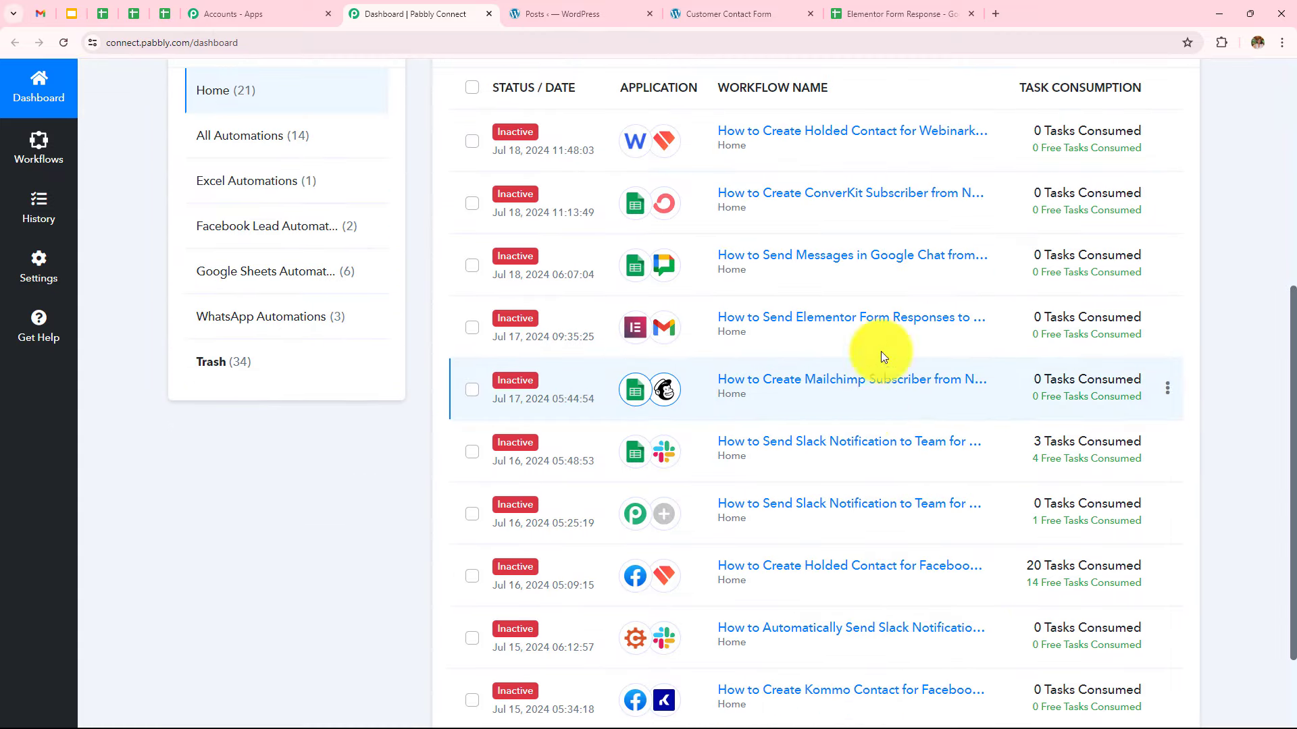
{"action": "scroll", "coordinate": [730, 280], "scroll_direction": "up", "scroll_amount": 5}
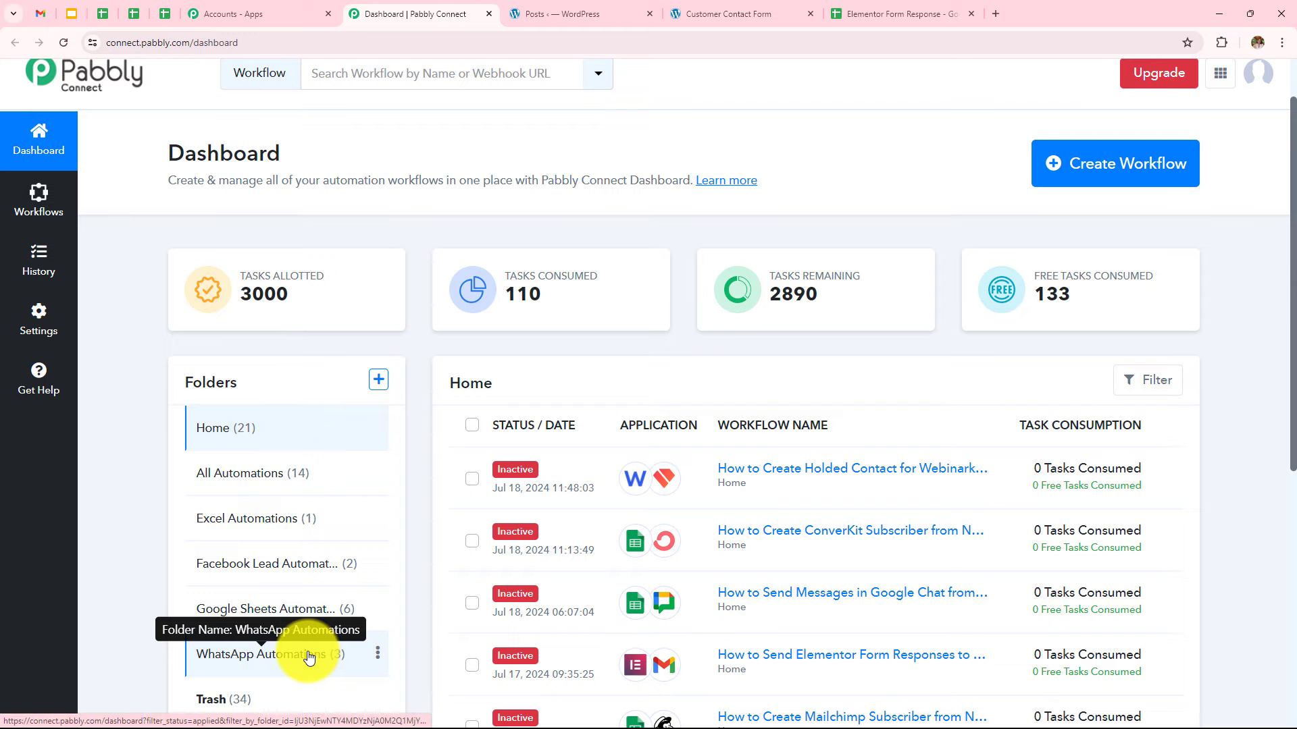
{"action": "left_click", "coordinate": [379, 380]}
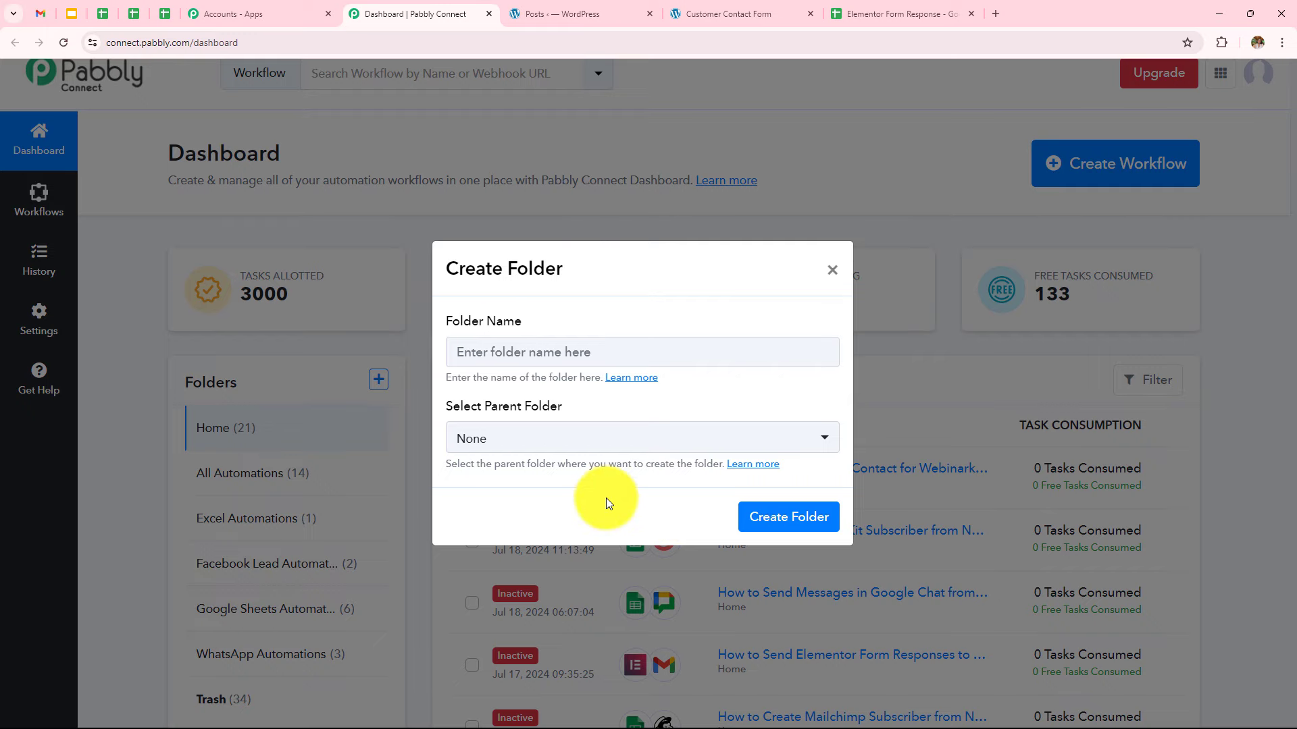
{"action": "left_click", "coordinate": [832, 270]}
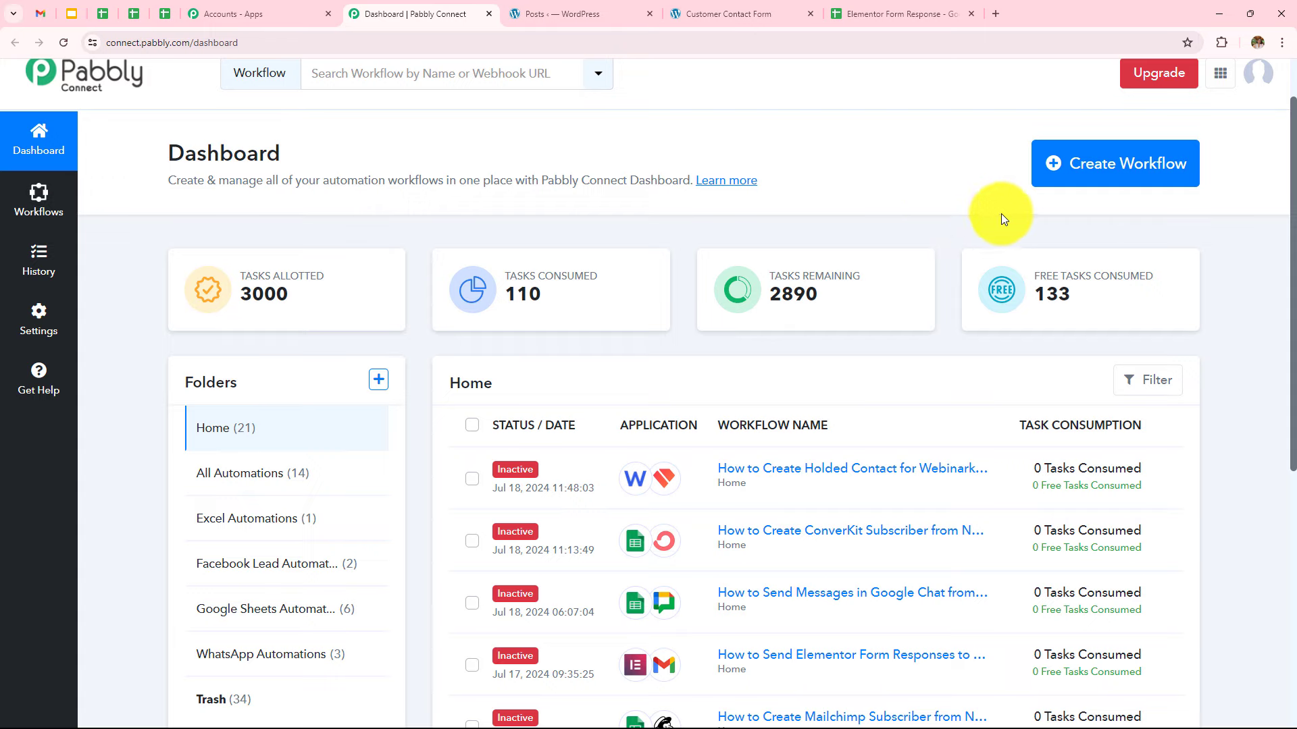
Create workflow 'Connect Elementor Form to Google Sheets (with Record Number)' in the Google Sheets Automations folder
{"action": "left_click", "coordinate": [1114, 166]}
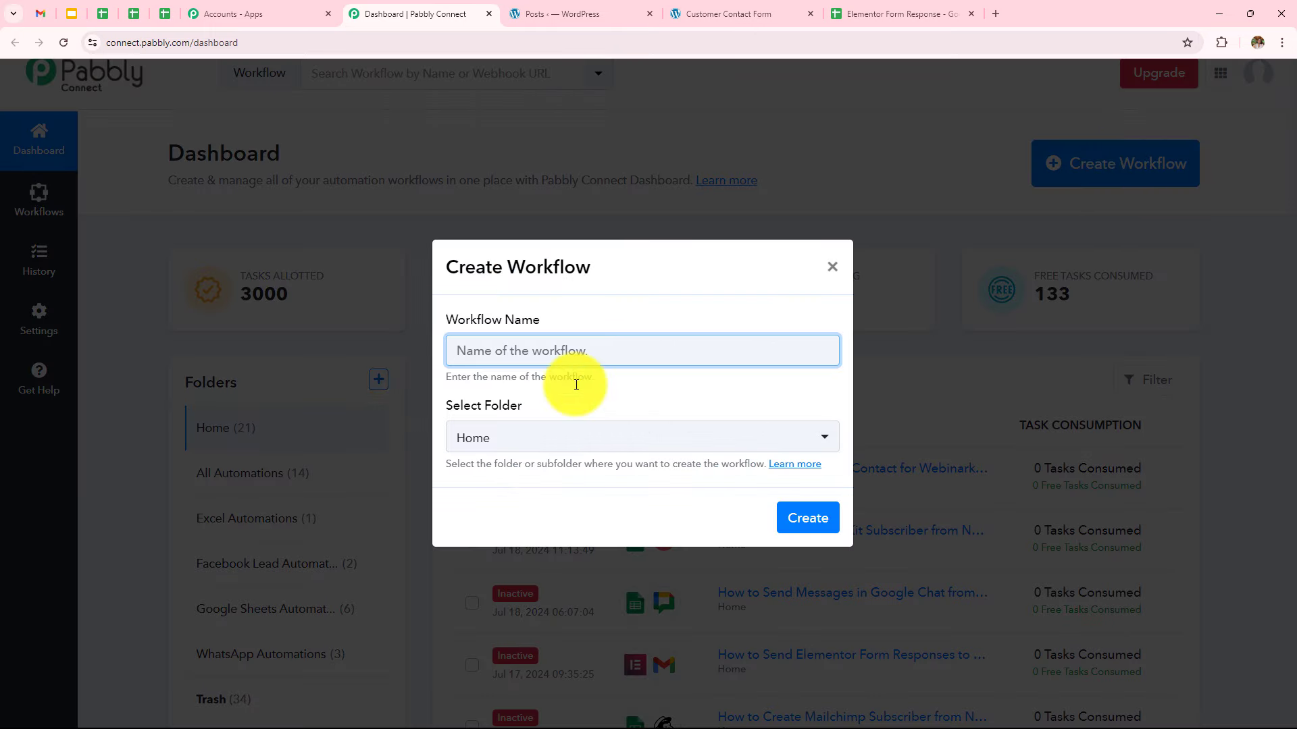
{"action": "key", "text": "ctrl+v"}
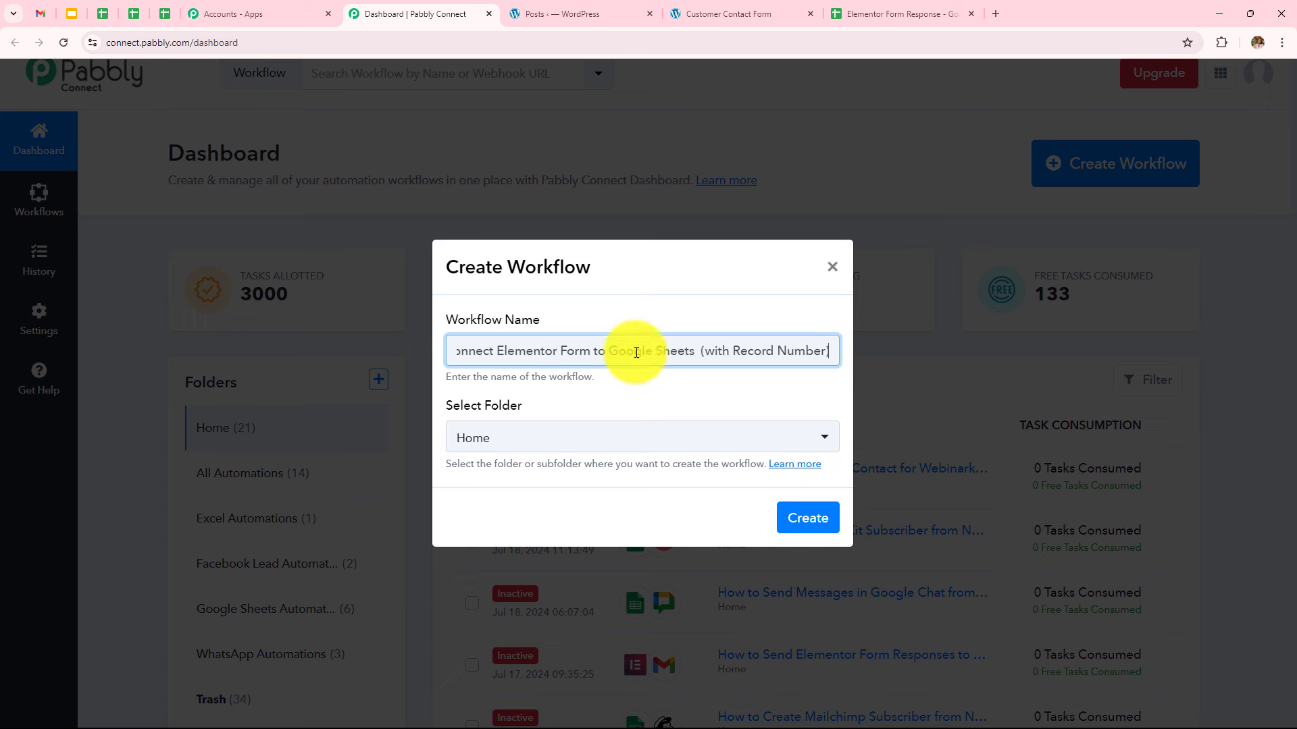
{"action": "left_click", "coordinate": [597, 439]}
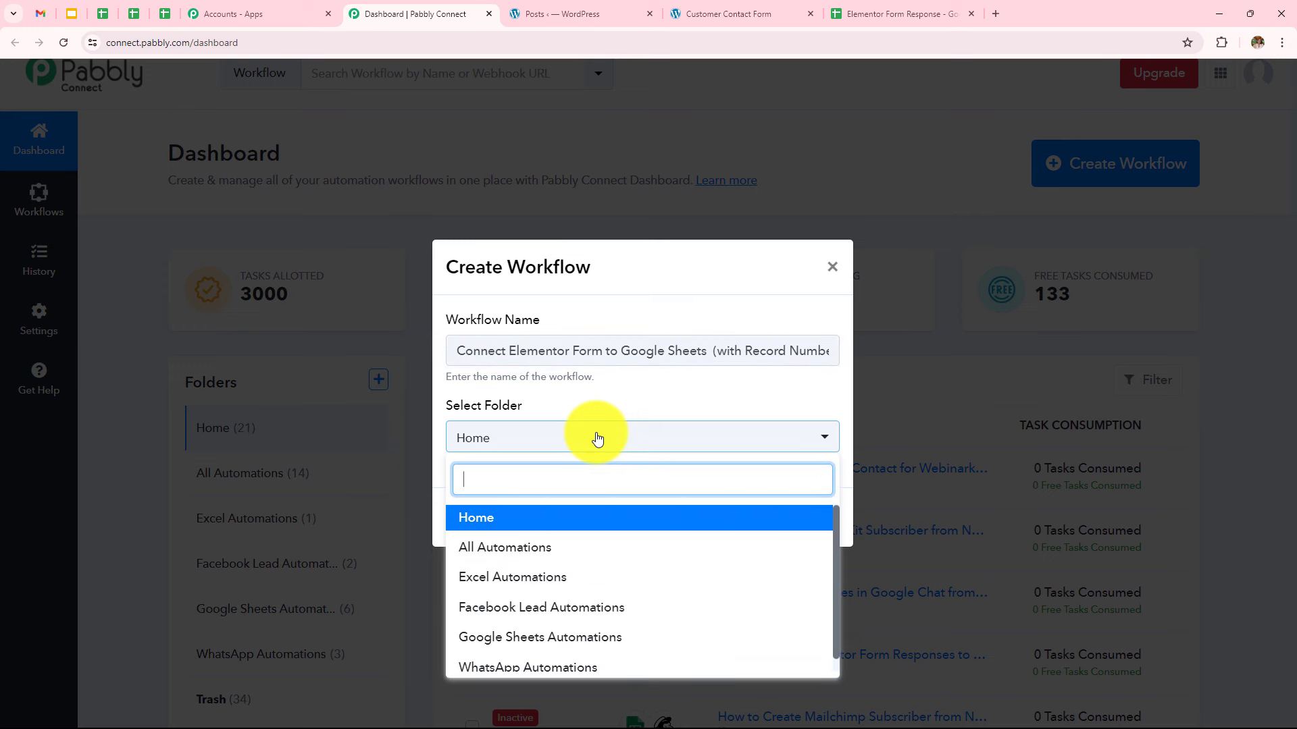
{"action": "scroll", "coordinate": [598, 568], "scroll_direction": "down", "scroll_amount": 1}
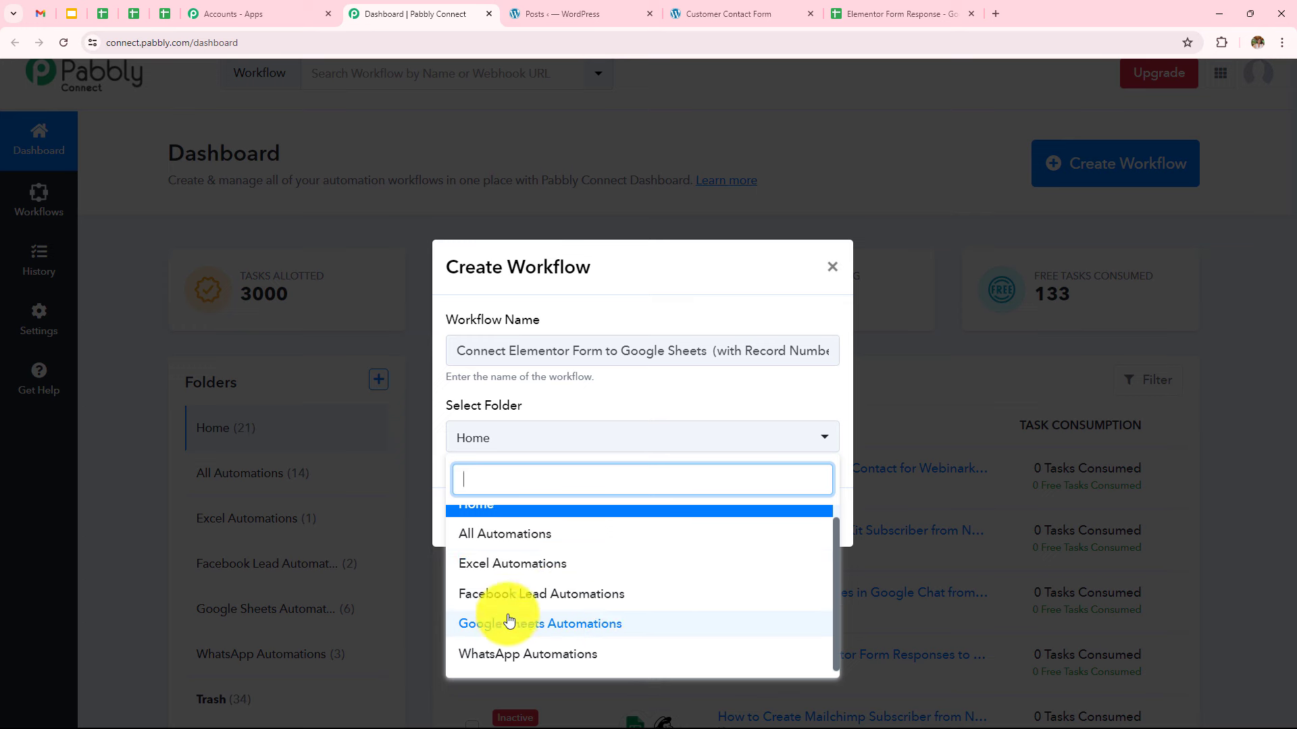
{"action": "left_click", "coordinate": [648, 626]}
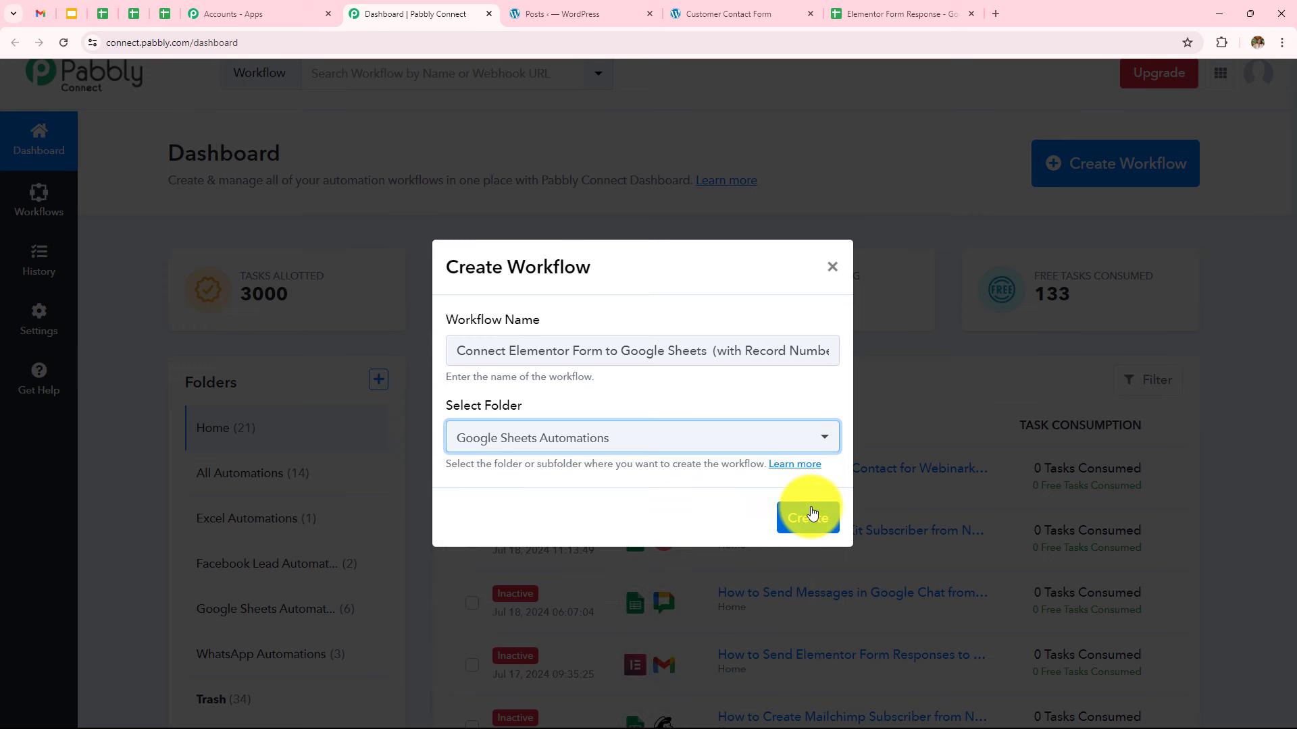
{"action": "left_click", "coordinate": [813, 514]}
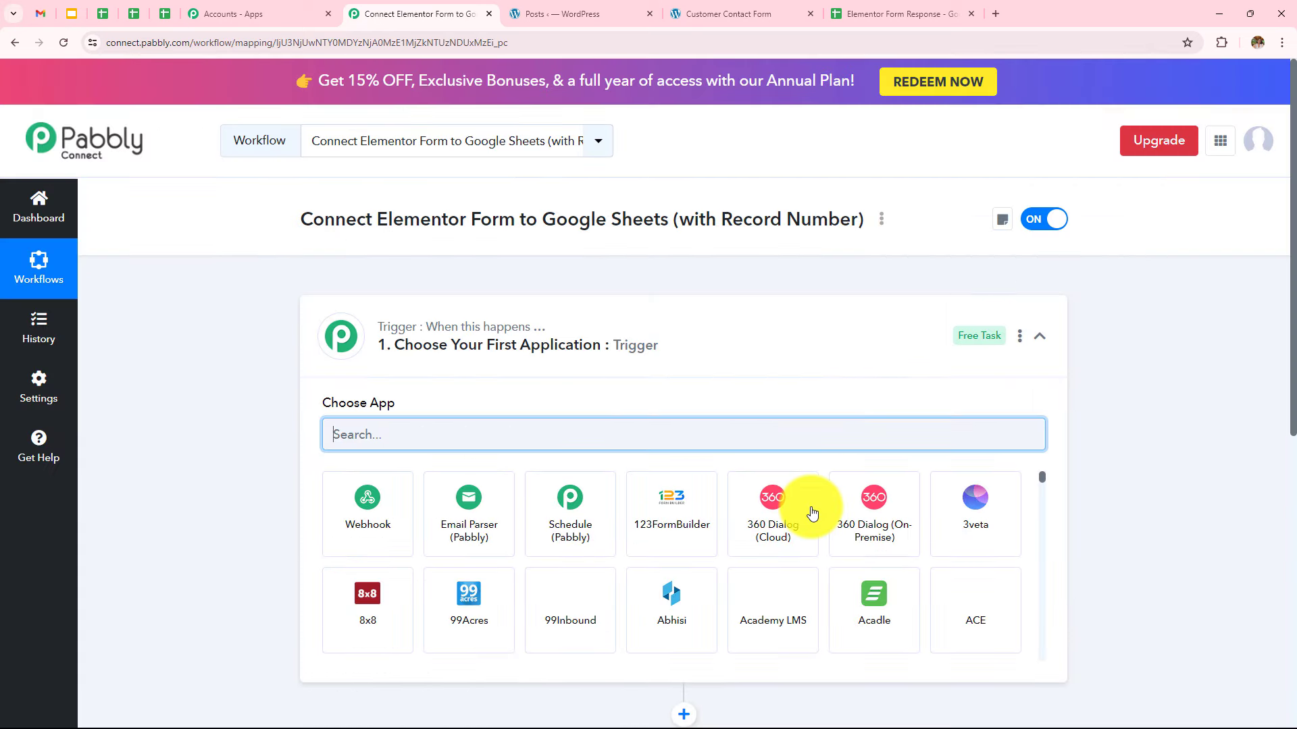
Set the trigger app to Elementor with the New Form Submission event
{"action": "left_click", "coordinate": [1040, 336]}
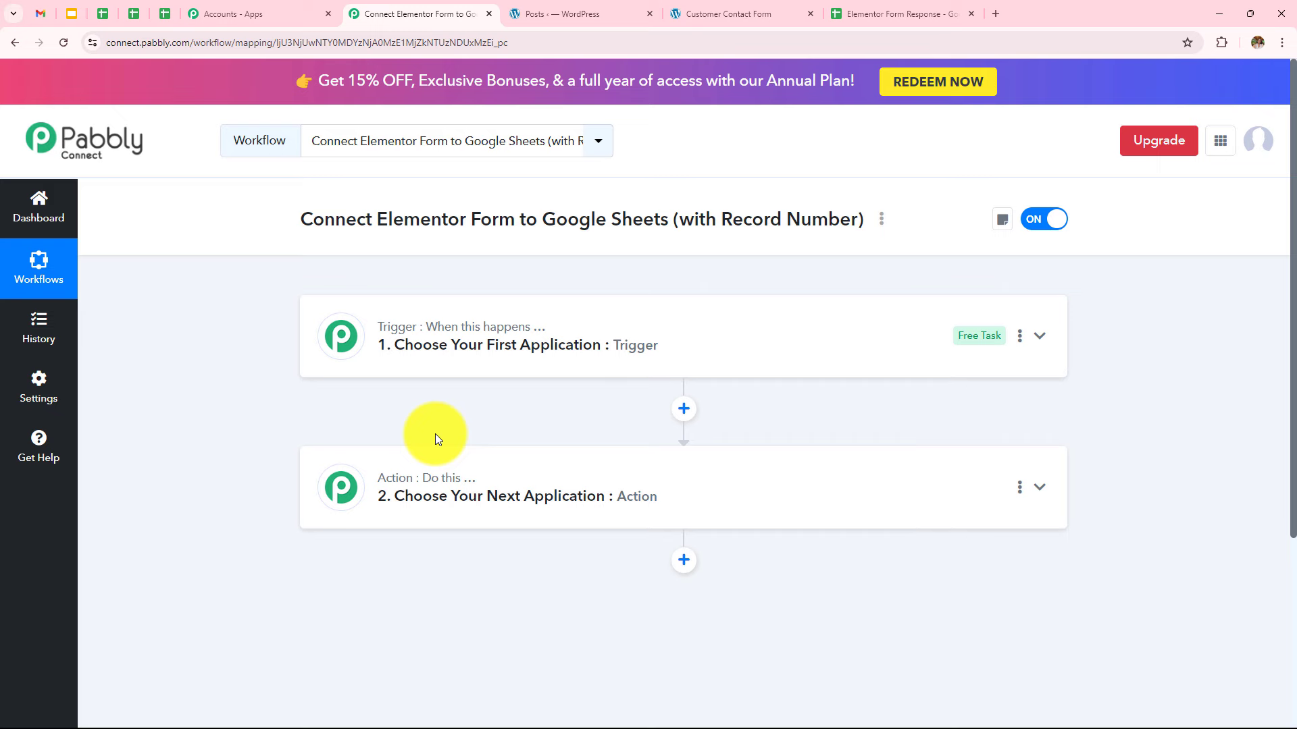
{"action": "left_click", "coordinate": [483, 356]}
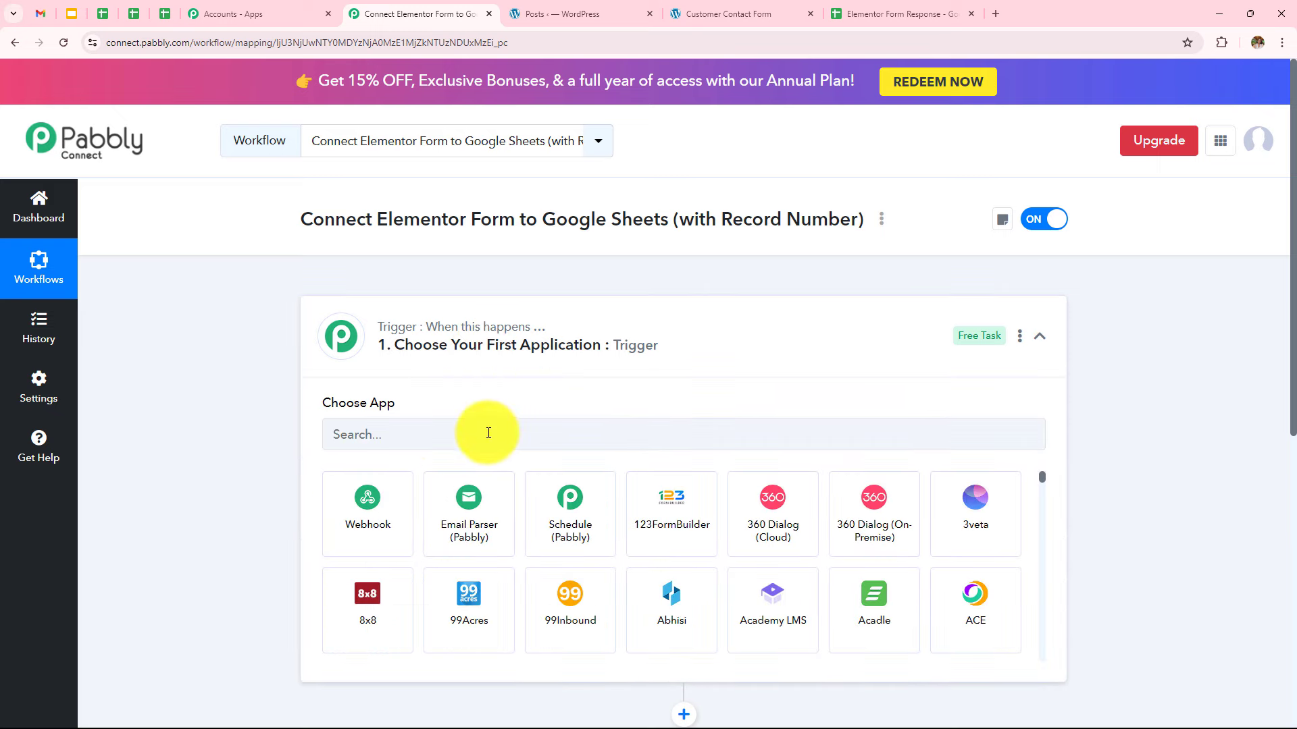
{"action": "left_click", "coordinate": [489, 434]}
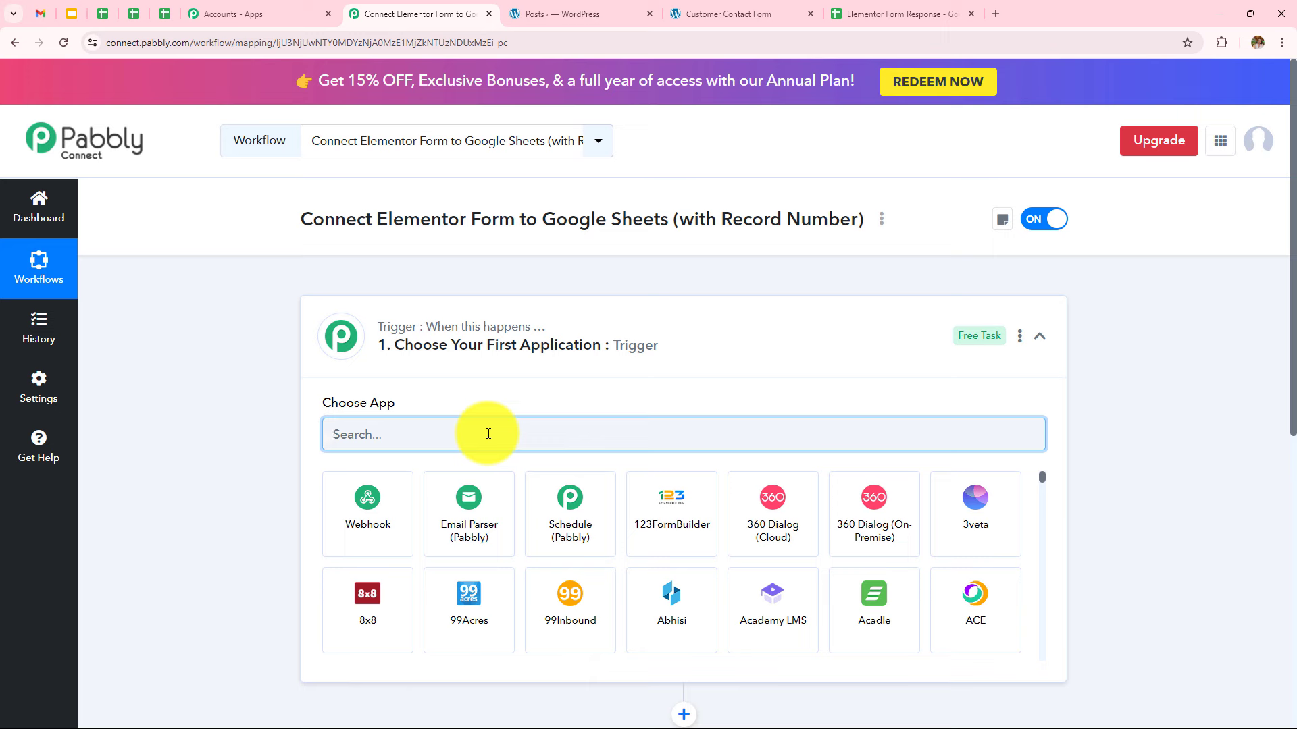
{"action": "type", "text": "Ele"}
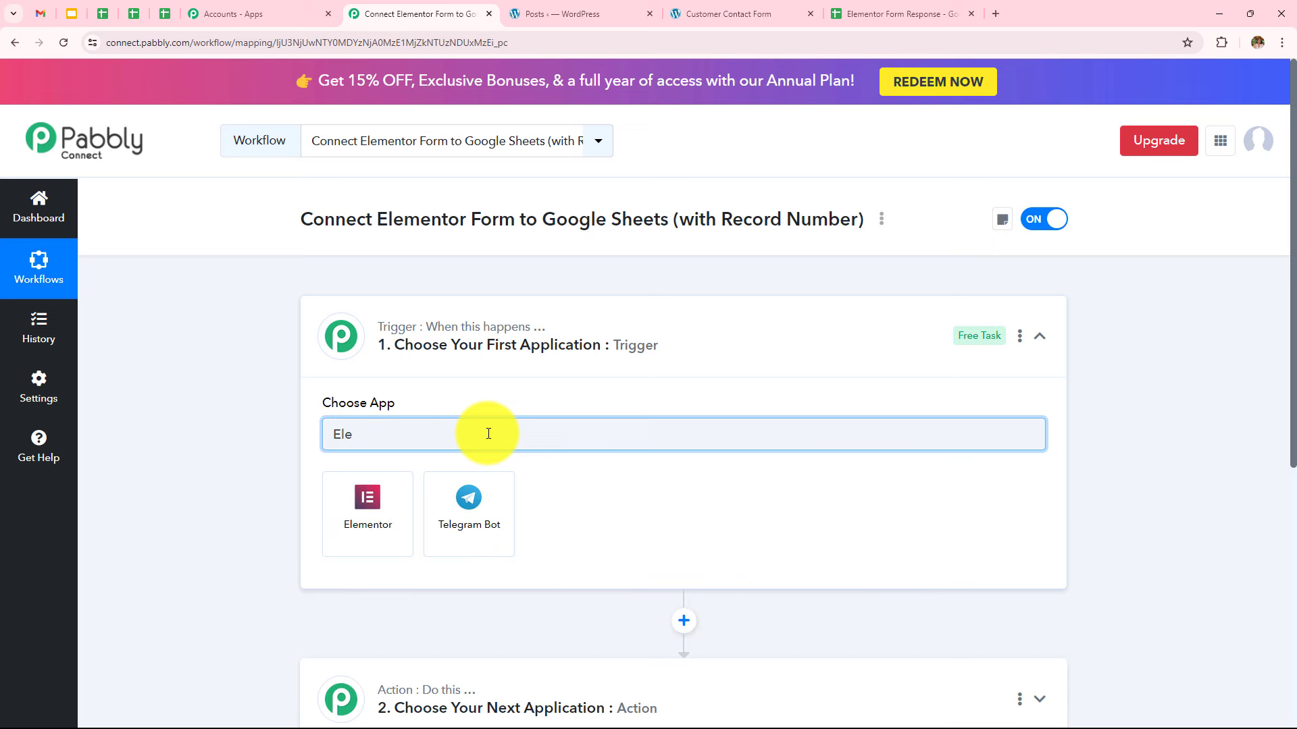
{"action": "left_click", "coordinate": [362, 526]}
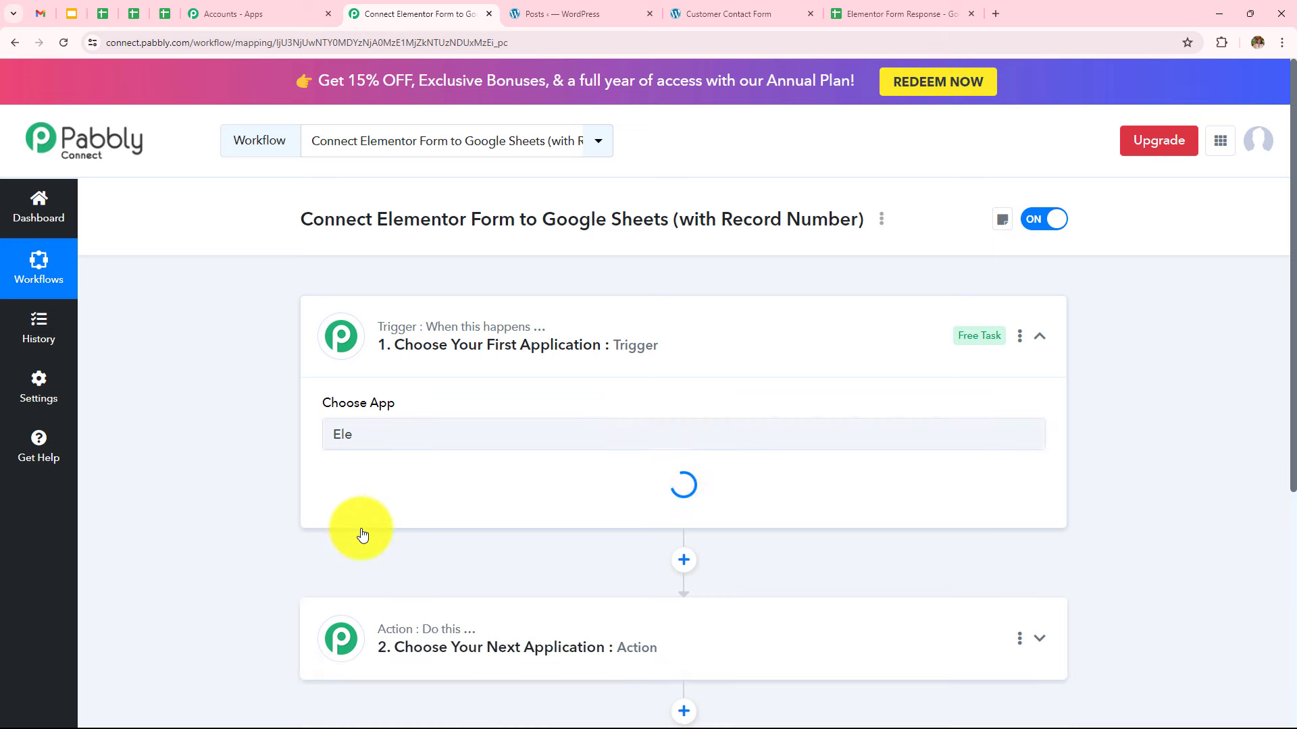
{"action": "left_click", "coordinate": [385, 506]}
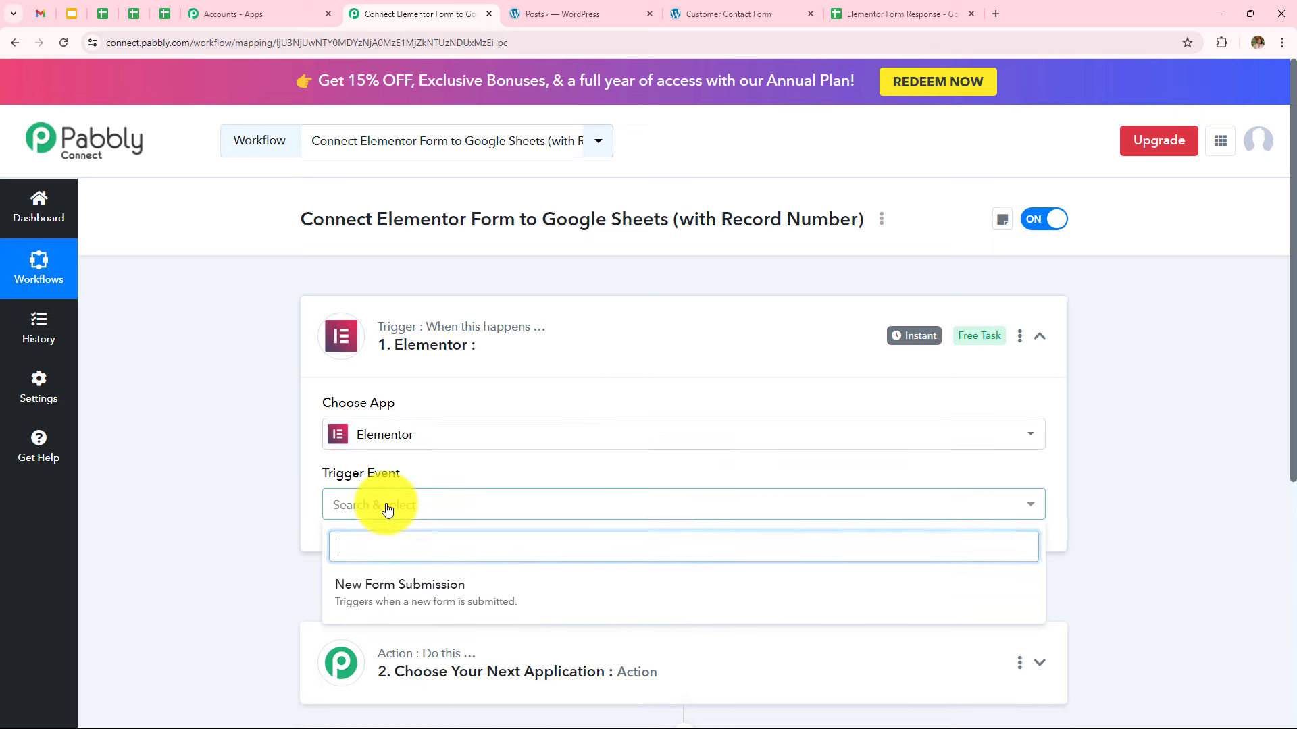
{"action": "left_click", "coordinate": [508, 601]}
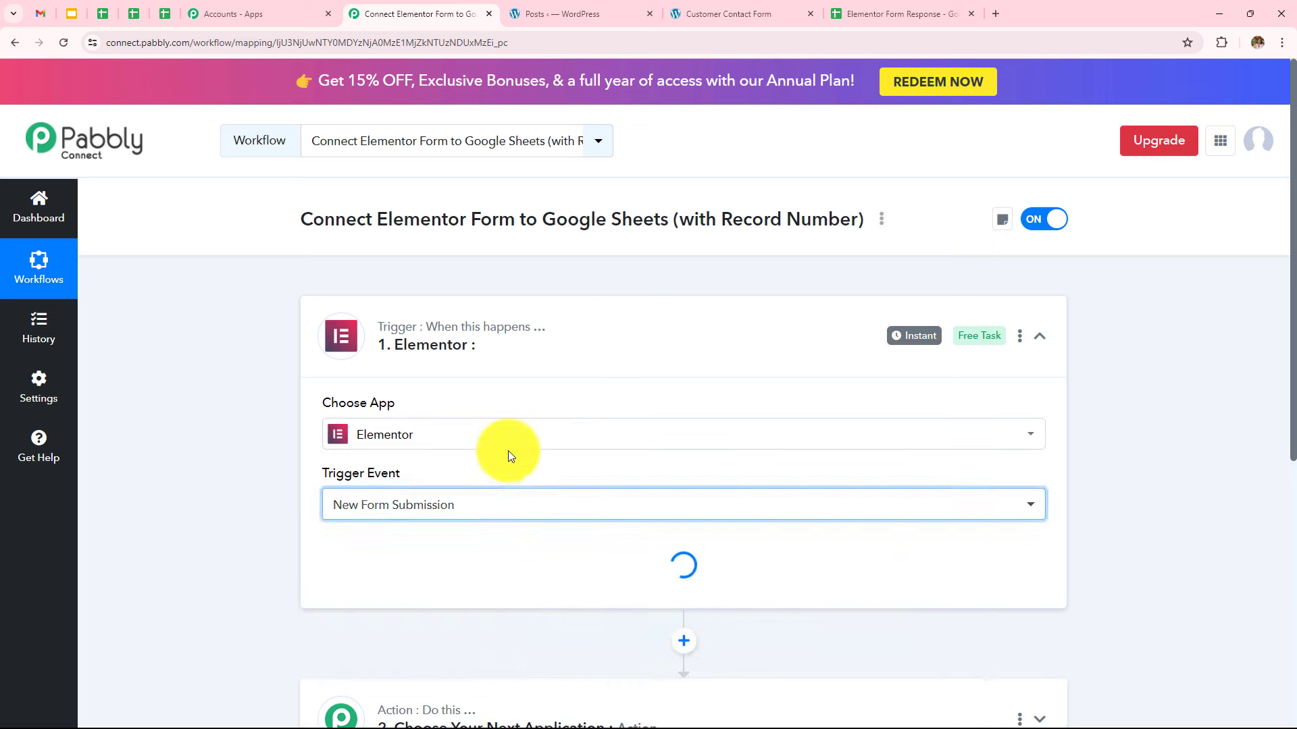
Review the generated webhook URL and switch to the WordPress dashboard
{"action": "scroll", "coordinate": [508, 451], "scroll_direction": "down", "scroll_amount": 1}
{"action": "scroll", "coordinate": [508, 451], "scroll_direction": "down", "scroll_amount": 3}
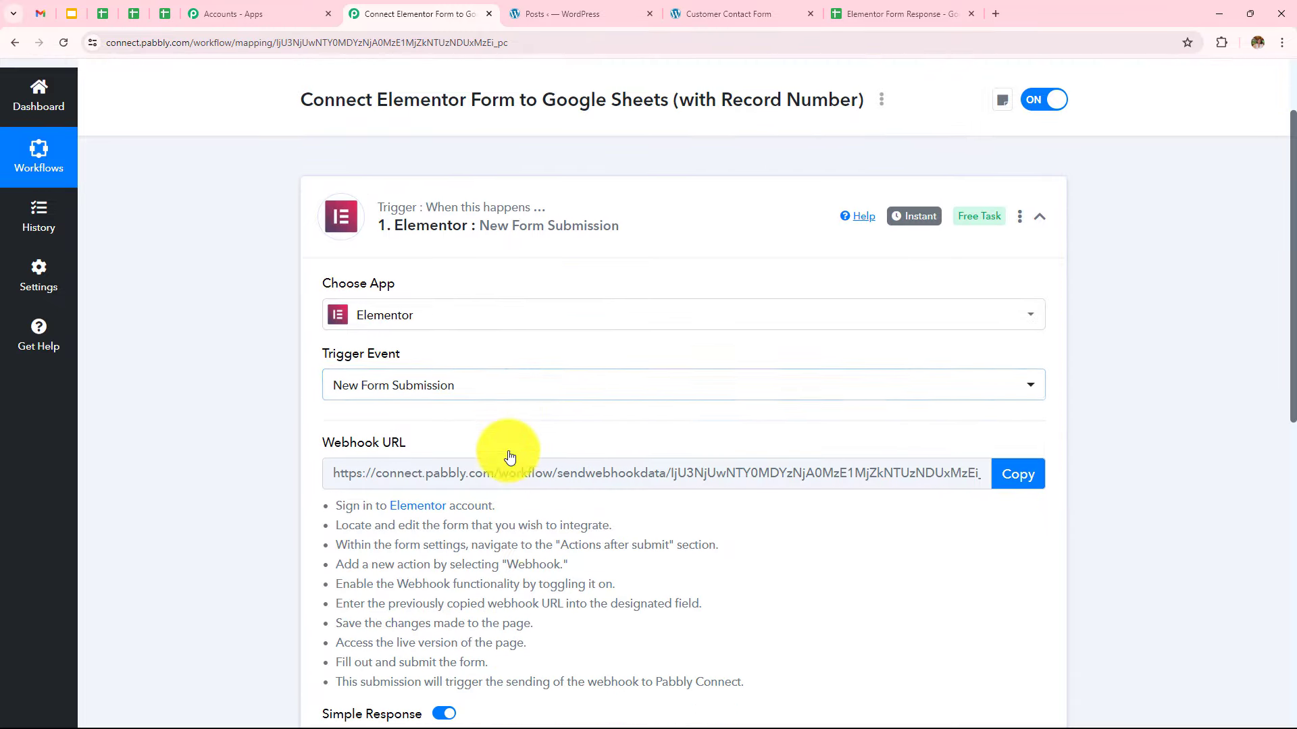
{"action": "scroll", "coordinate": [509, 451], "scroll_direction": "up", "scroll_amount": 1}
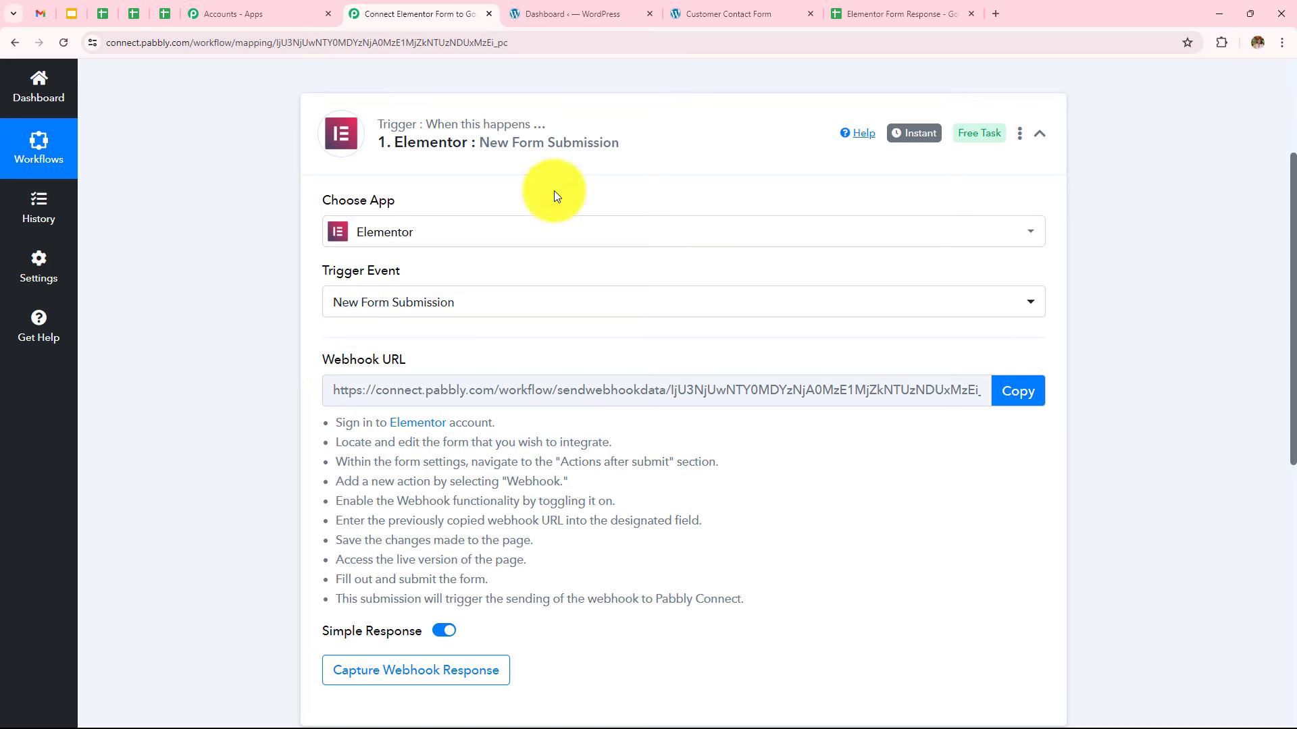
{"action": "left_click", "coordinate": [559, 14]}
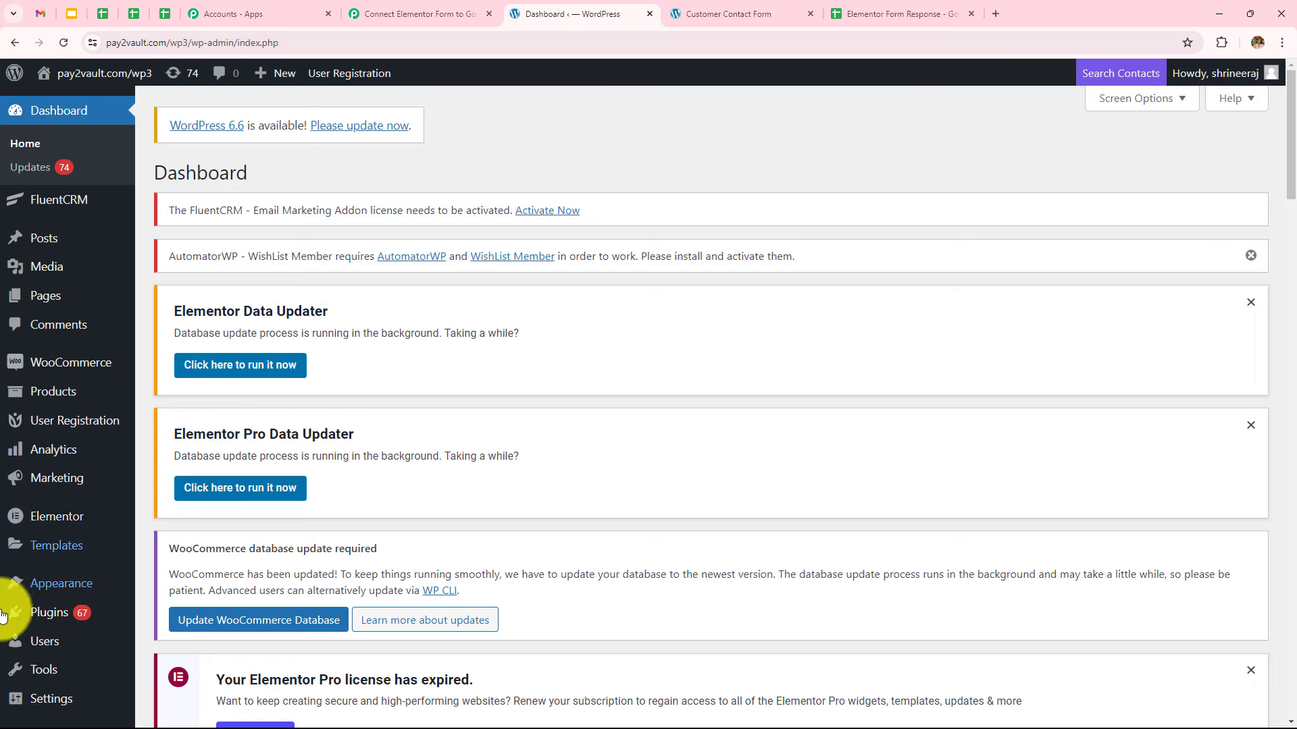
Open the list of all WordPress pages
{"action": "mouse_move", "coordinate": [42, 300]}
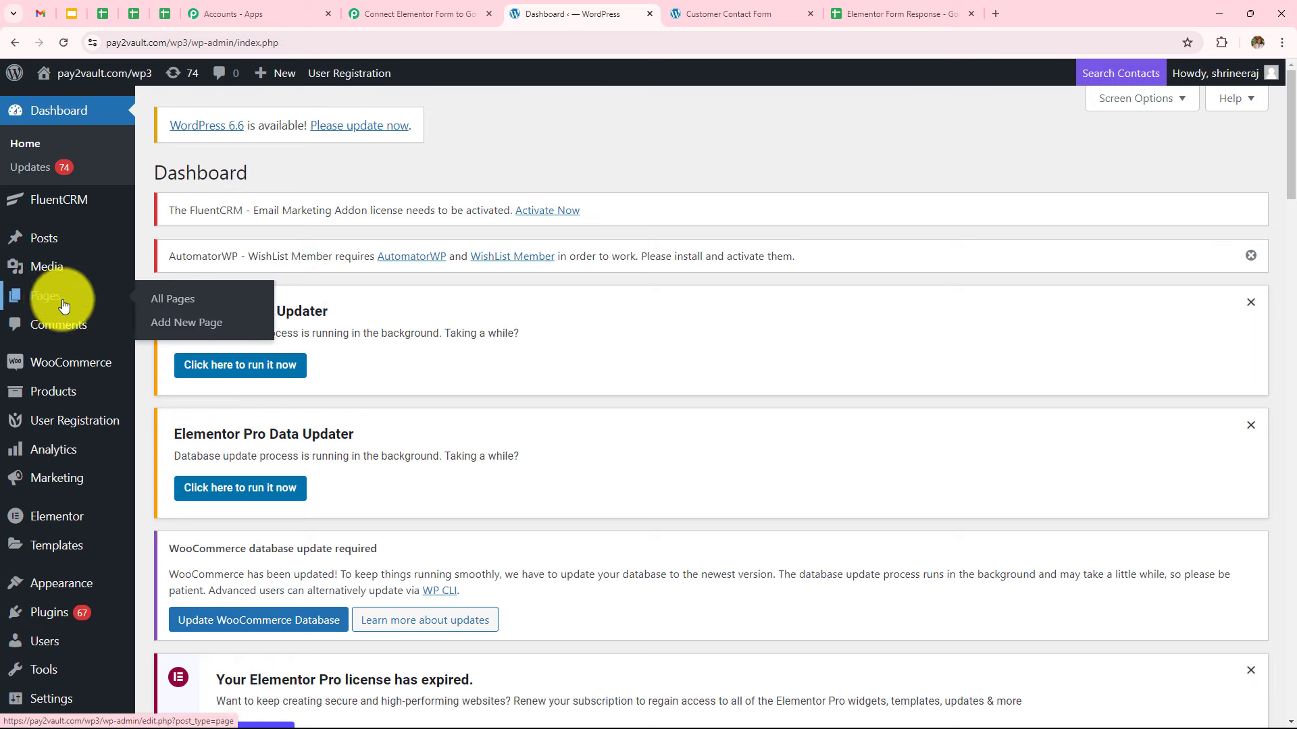
{"action": "left_click", "coordinate": [160, 301]}
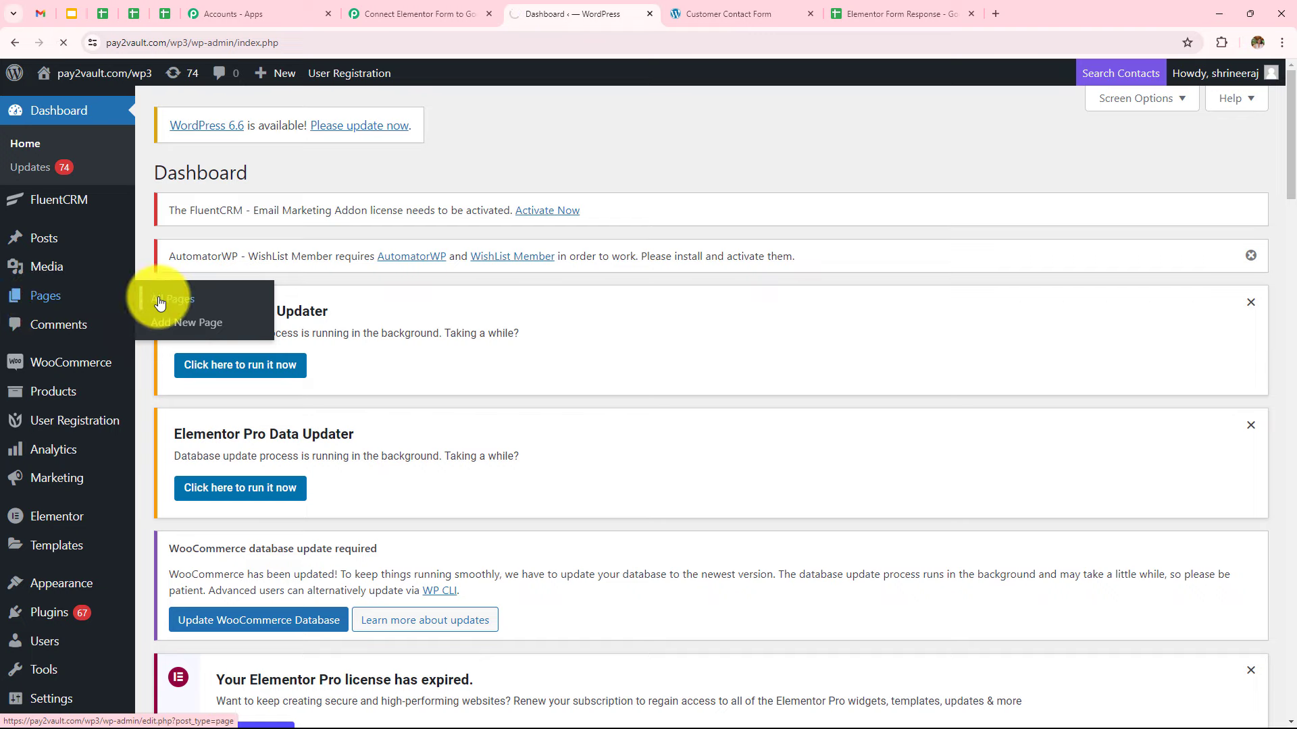
{"action": "scroll", "coordinate": [514, 368], "scroll_direction": "down", "scroll_amount": 6}
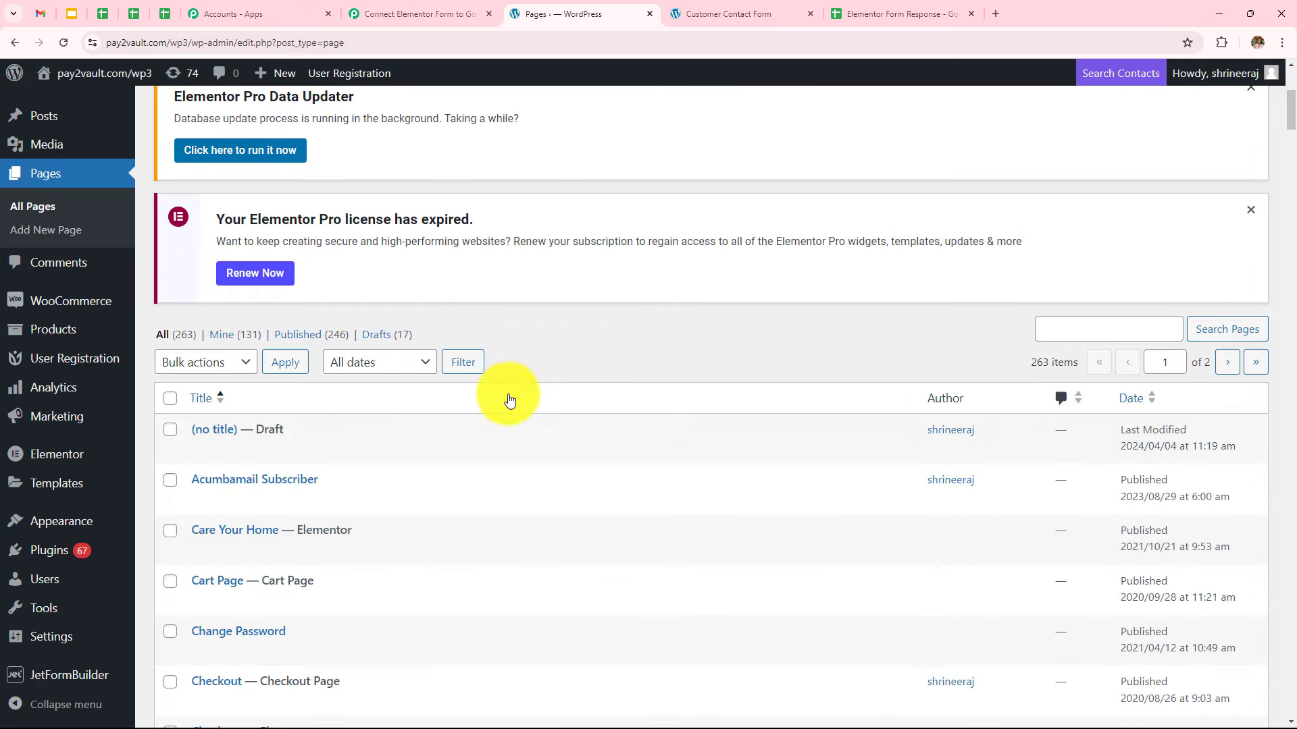
{"action": "scroll", "coordinate": [508, 395], "scroll_direction": "down", "scroll_amount": 3}
{"action": "scroll", "coordinate": [516, 464], "scroll_direction": "up", "scroll_amount": 5}
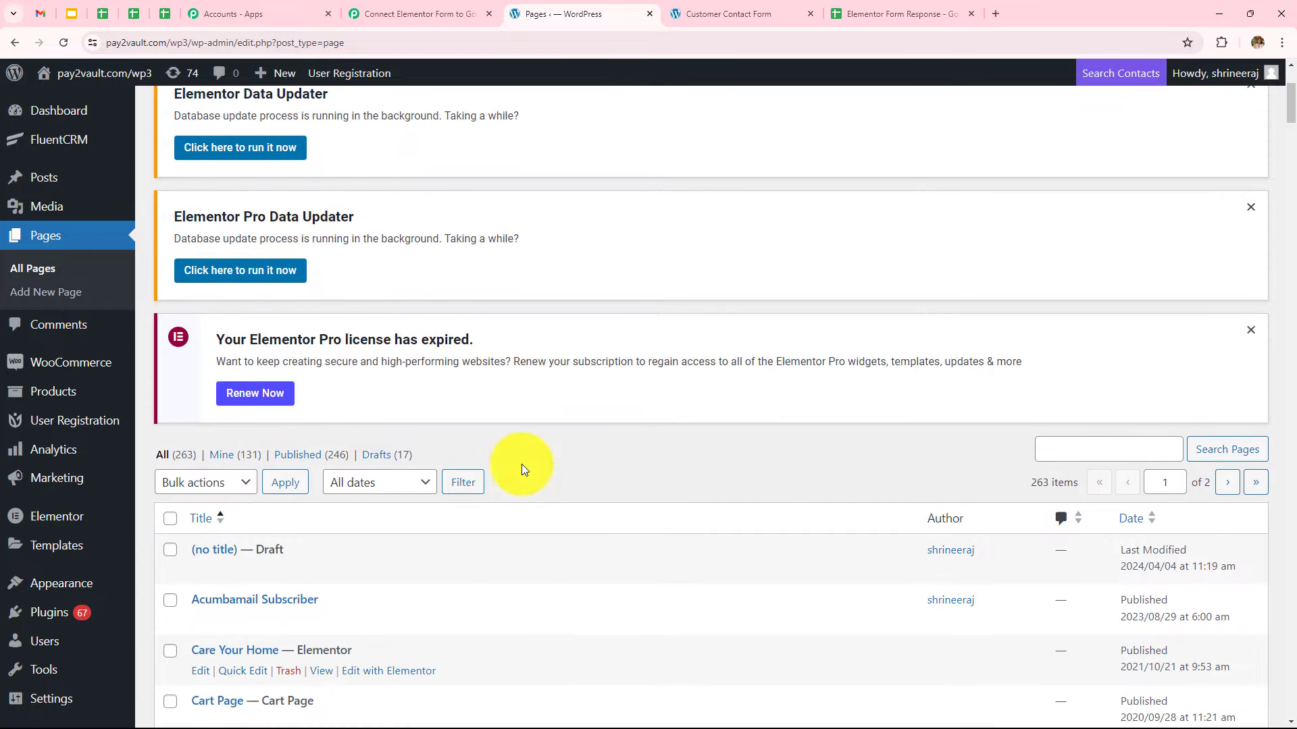
Search pages for 'Customer contact' and edit Customer Contact Form with Elementor
{"action": "left_click", "coordinate": [1060, 465]}
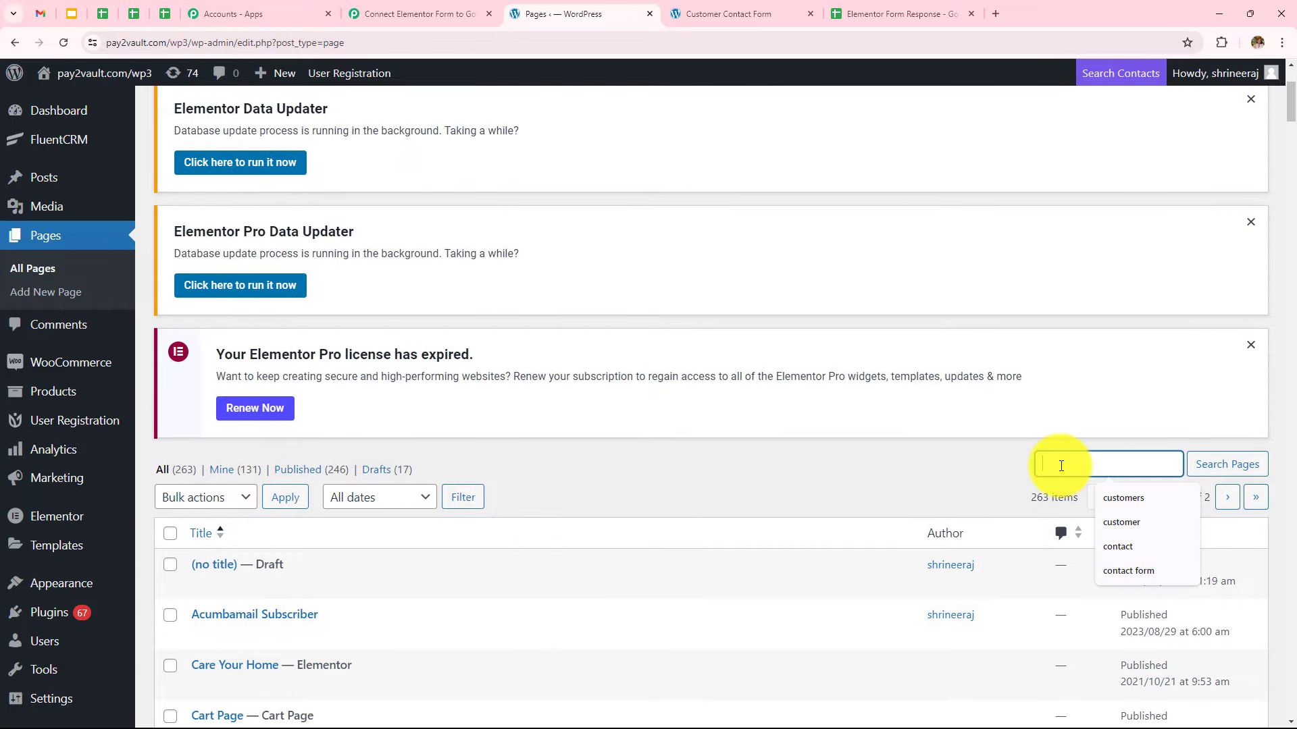
{"action": "type", "text": "Cus"}
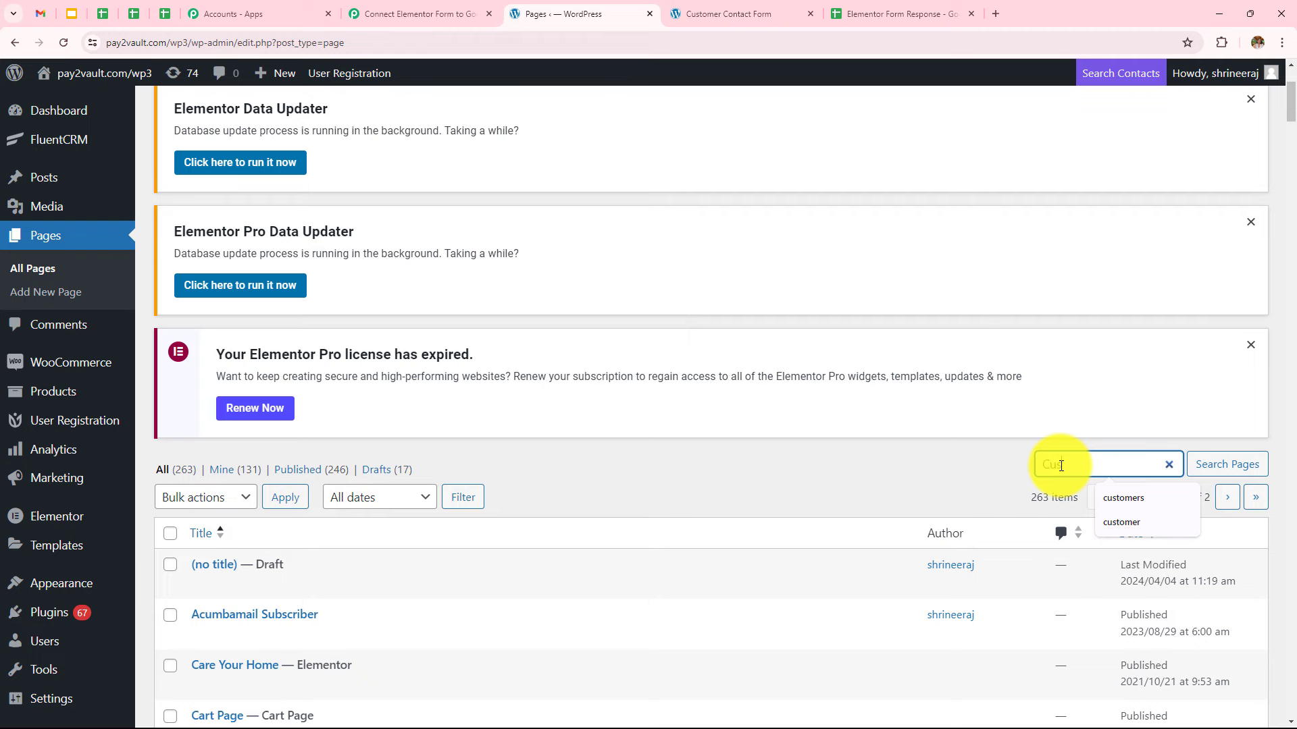
{"action": "type", "text": "tomer"}
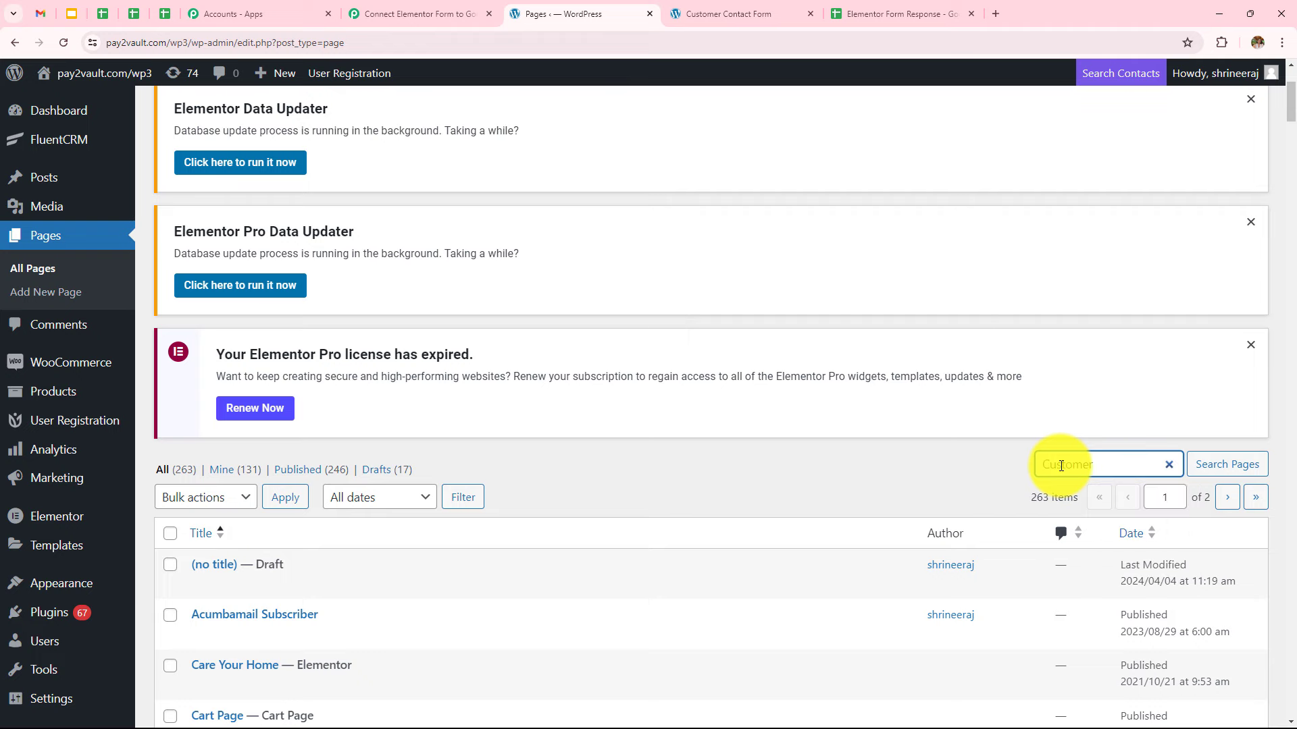
{"action": "type", "text": " contact"}
{"action": "key", "text": "Return"}
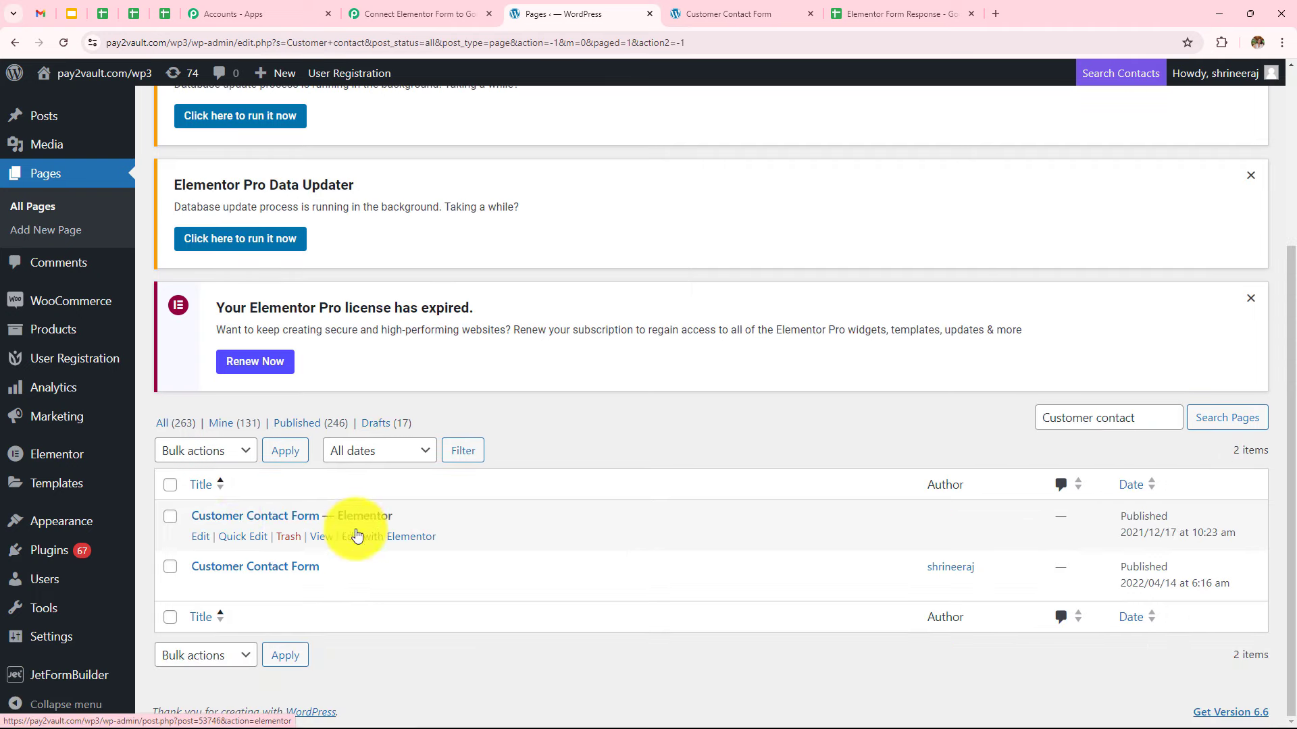
{"action": "left_click", "coordinate": [394, 538]}
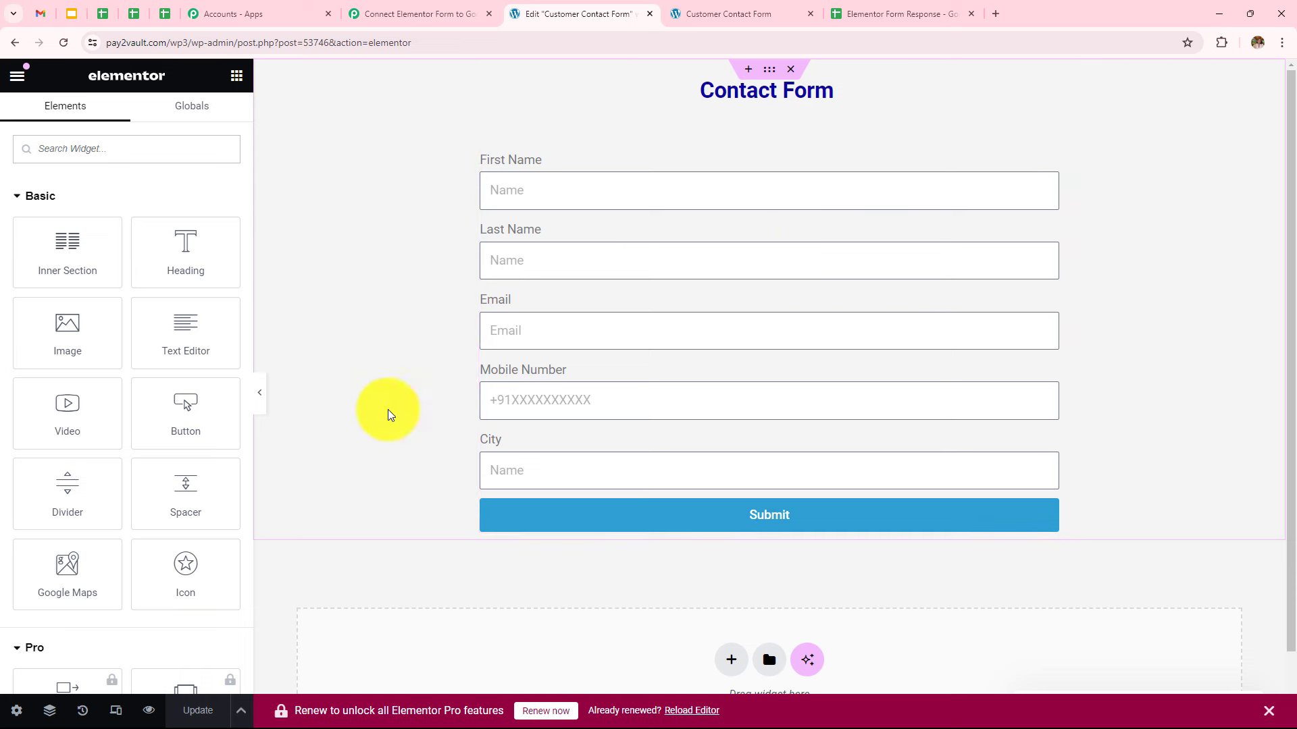
Select the contact form widget, expand its Webhook settings, then go back to the Pabbly workflow
{"action": "left_click", "coordinate": [542, 189]}
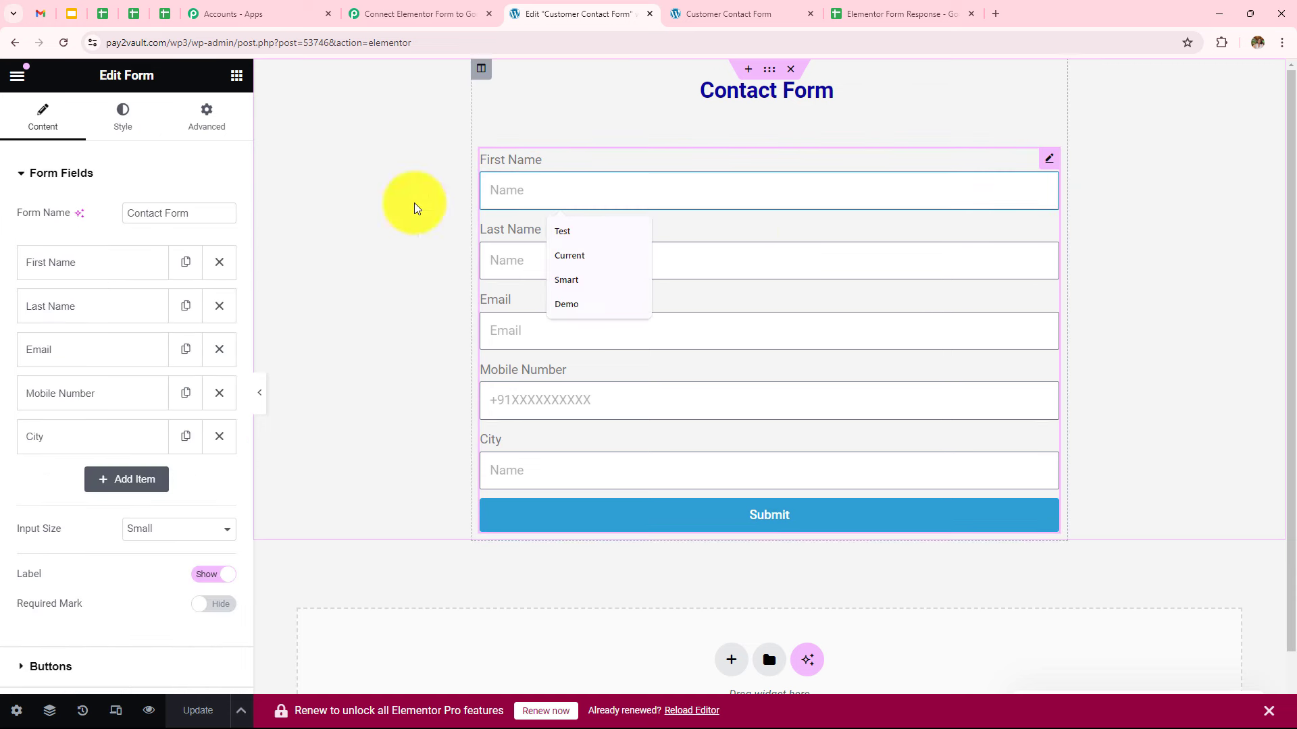
{"action": "scroll", "coordinate": [162, 230], "scroll_direction": "down", "scroll_amount": 4}
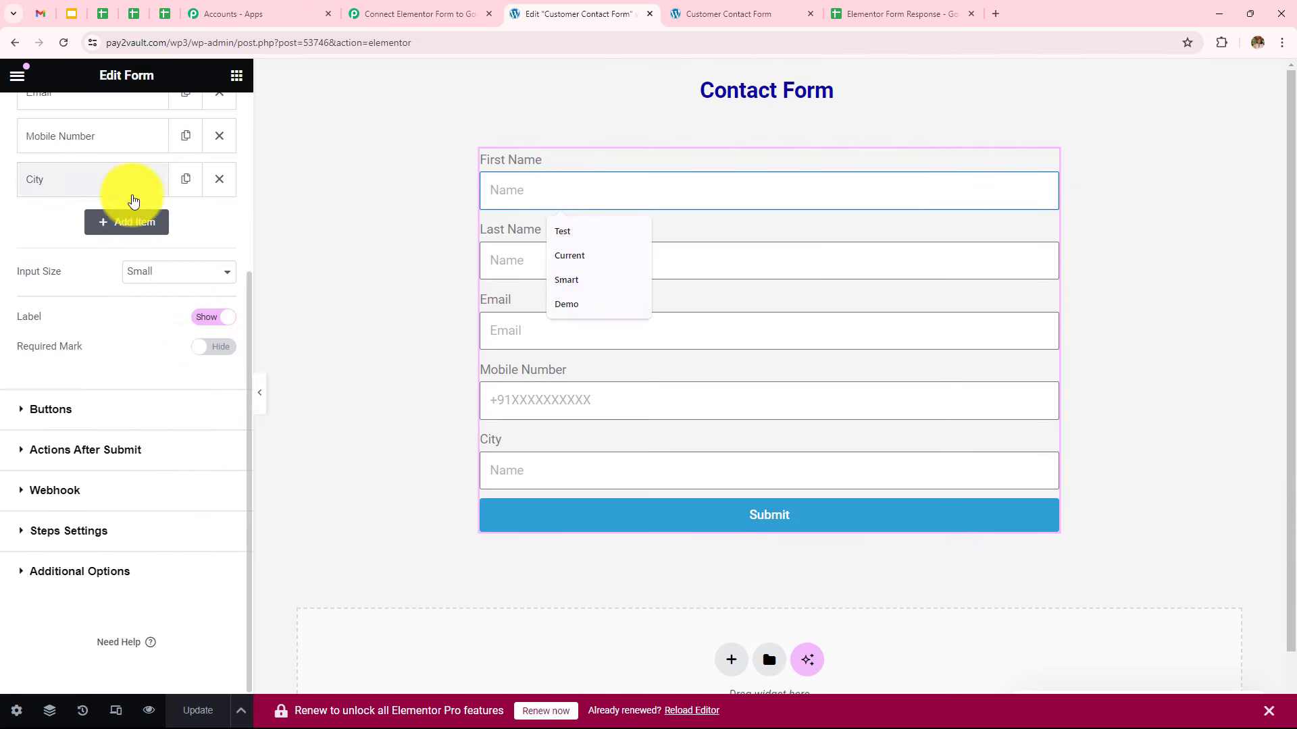
{"action": "scroll", "coordinate": [156, 388], "scroll_direction": "up", "scroll_amount": 4}
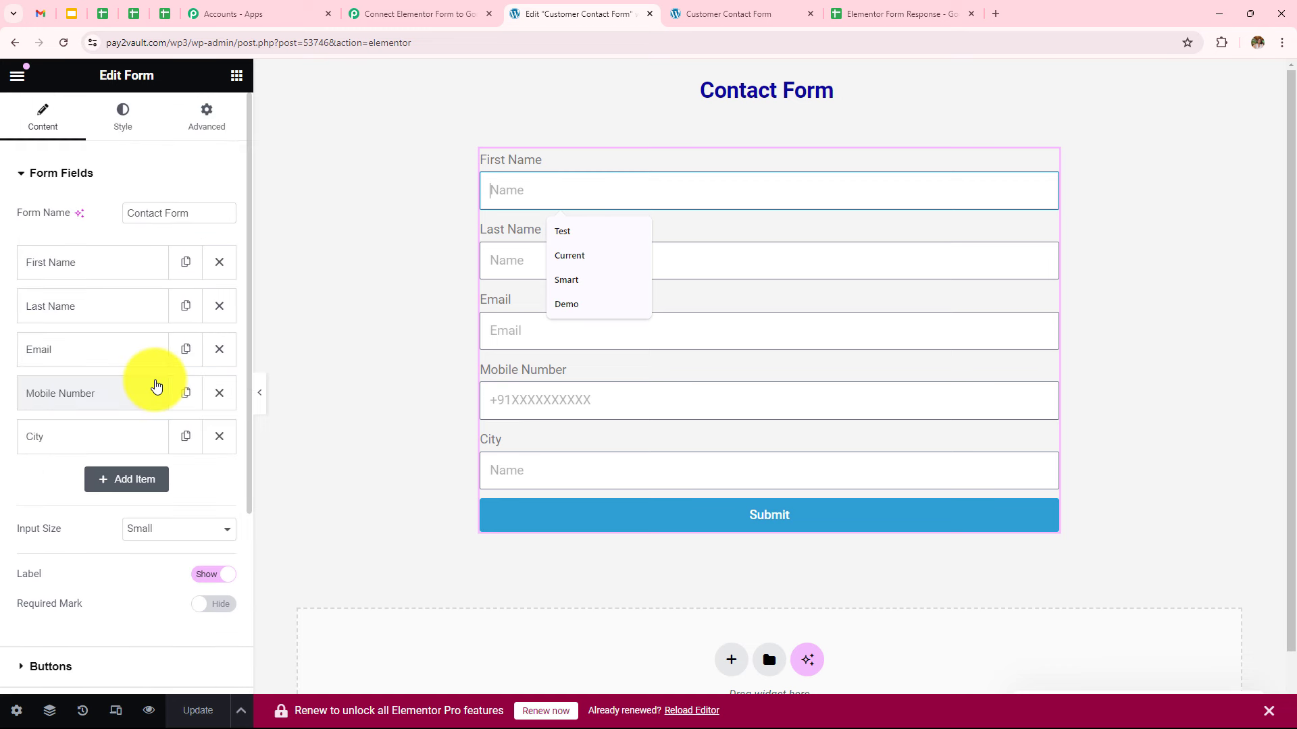
{"action": "scroll", "coordinate": [156, 386], "scroll_direction": "down", "scroll_amount": 4}
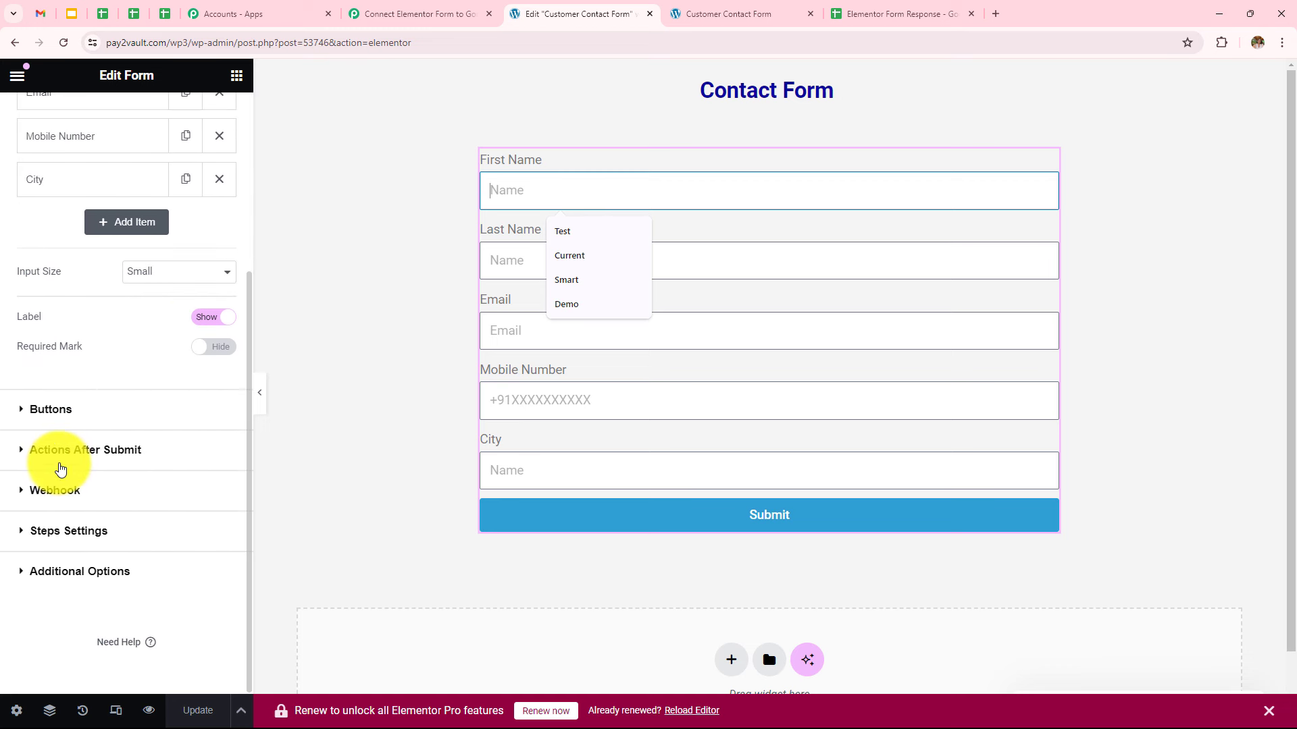
{"action": "left_click", "coordinate": [115, 493]}
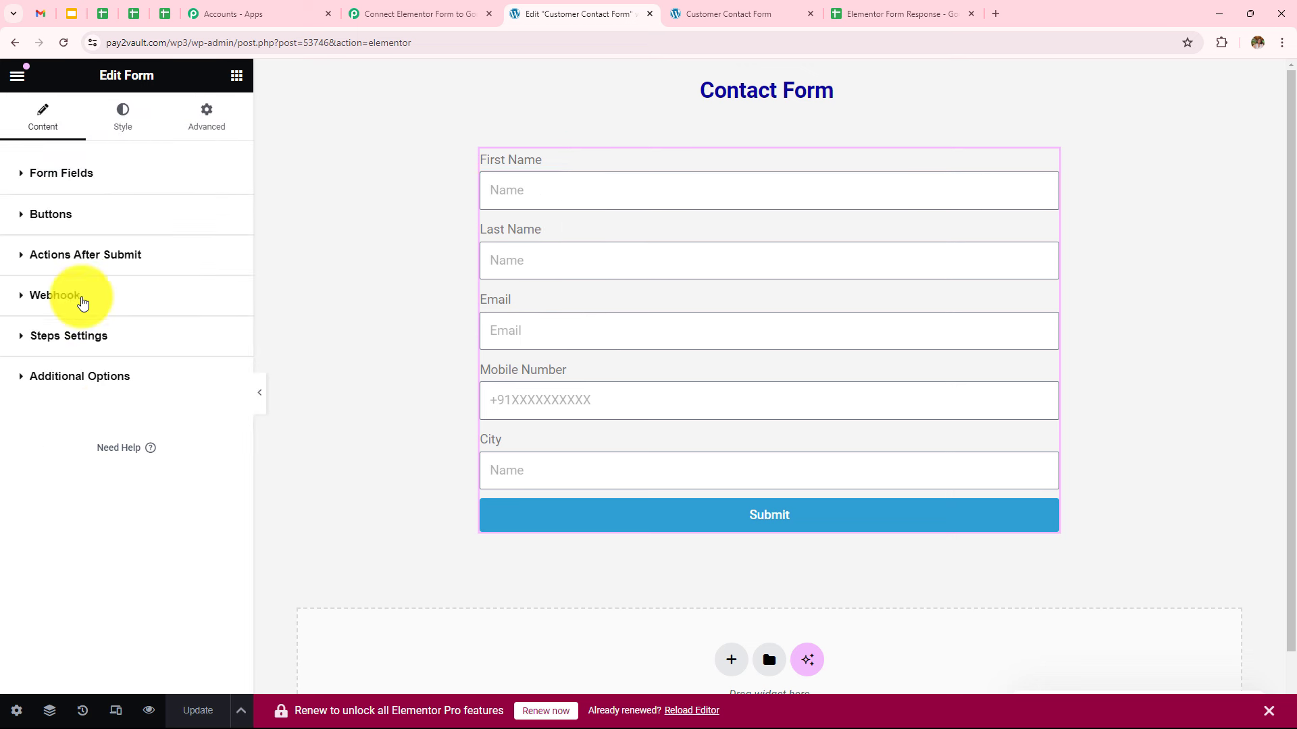
{"action": "left_click", "coordinate": [78, 305]}
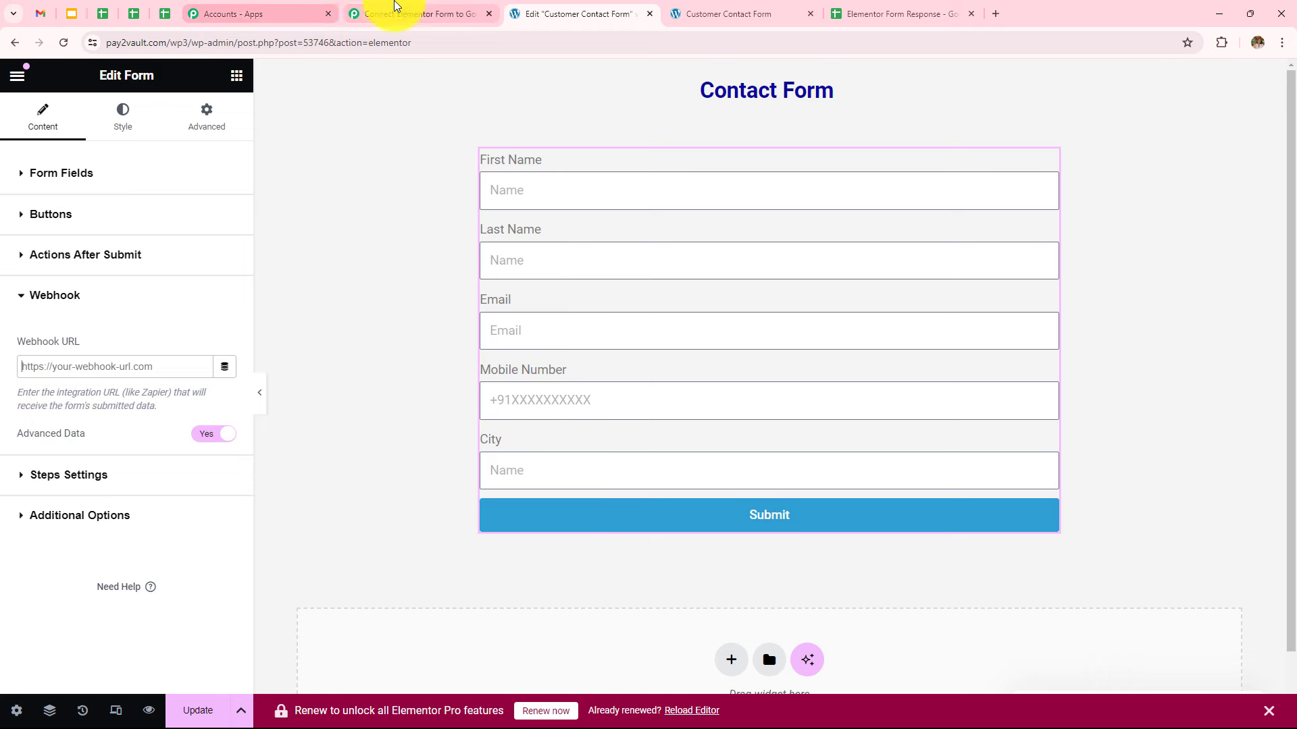
{"action": "left_click", "coordinate": [393, 11]}
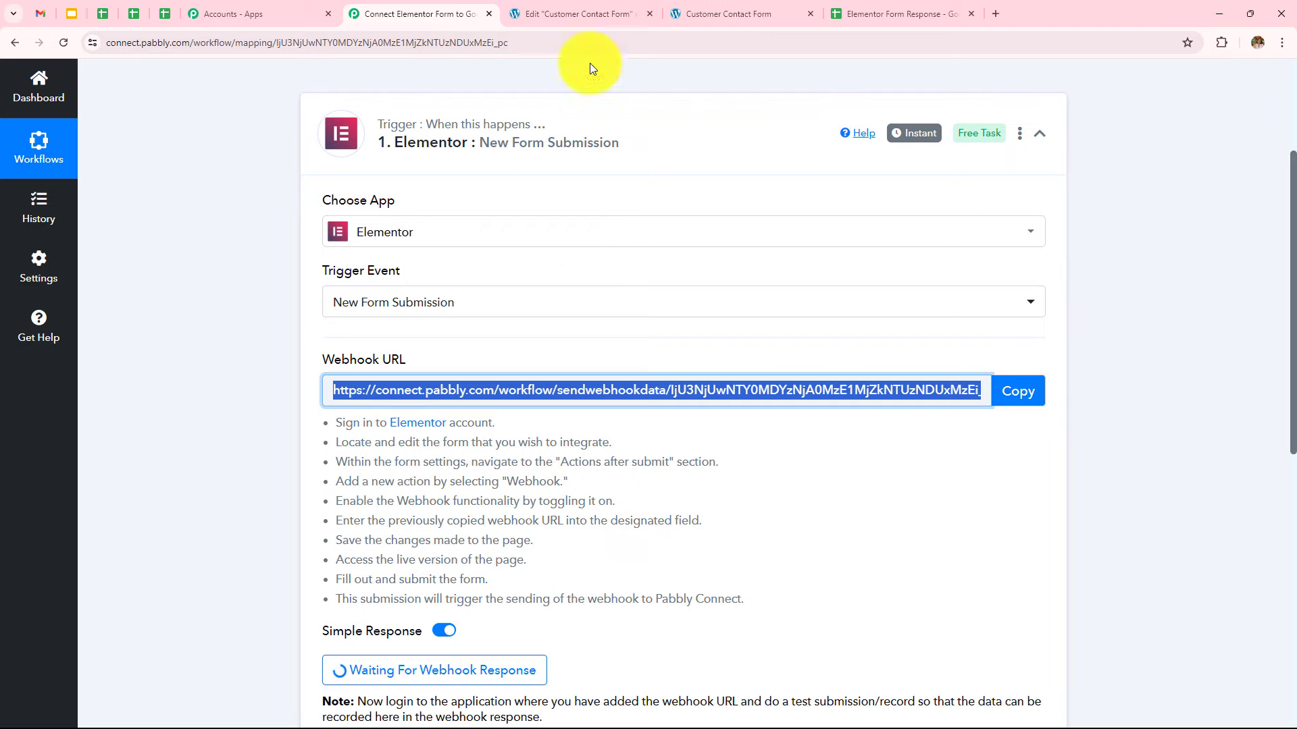
Paste the Pabbly webhook URL into the form's Webhook URL field and update the page
{"action": "left_click", "coordinate": [548, 8]}
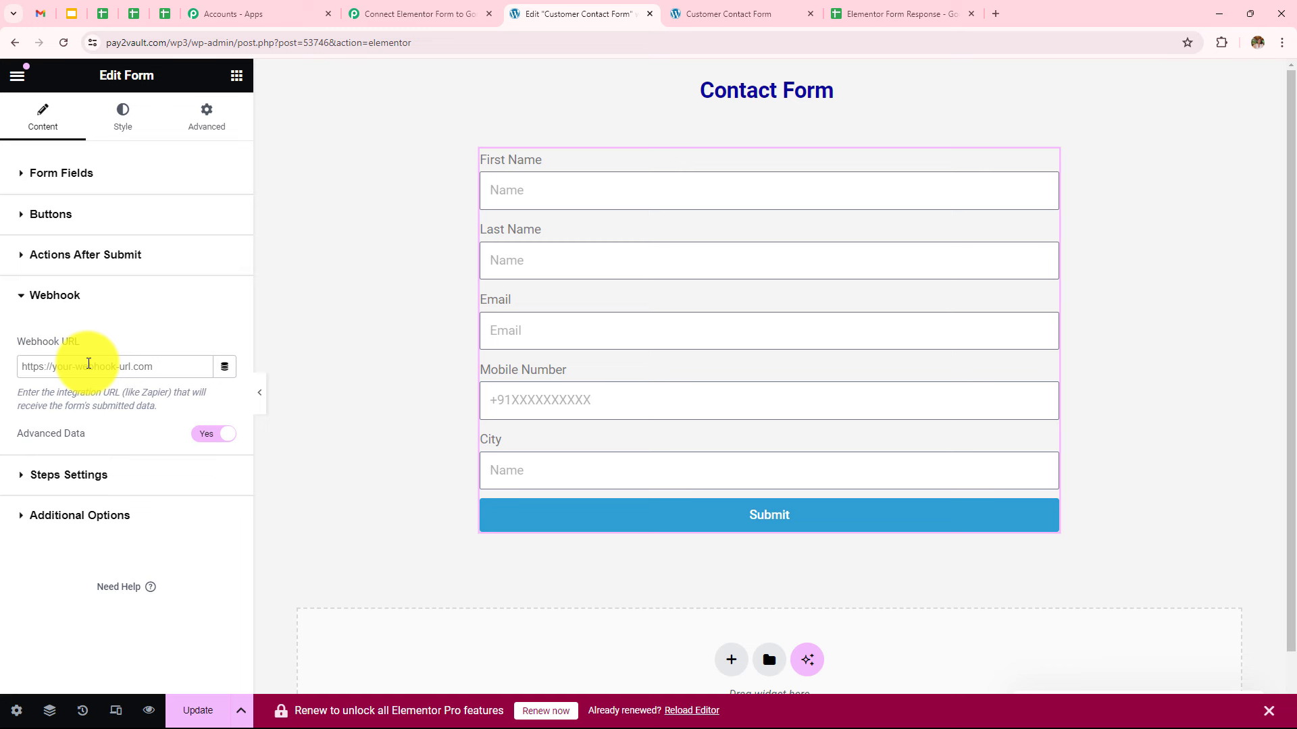
{"action": "left_click", "coordinate": [88, 366]}
{"action": "key", "text": "ctrl+v"}
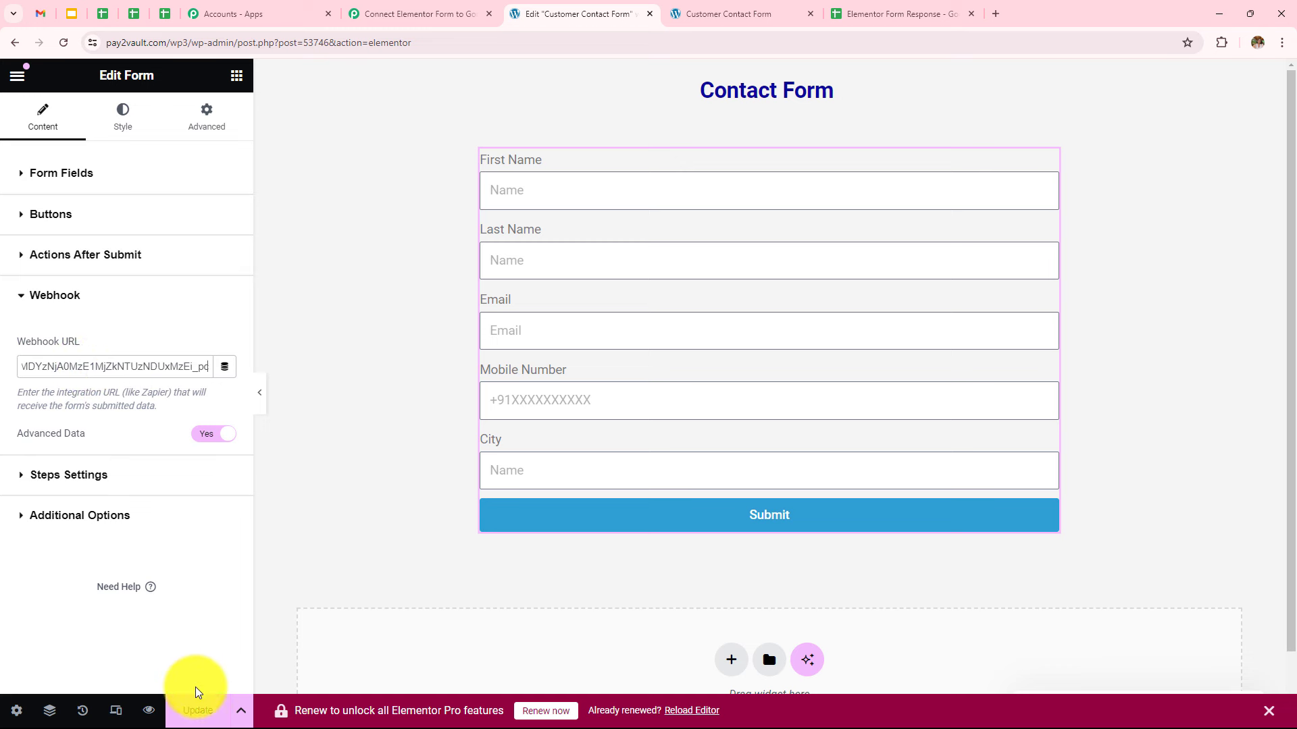
{"action": "left_click", "coordinate": [197, 706]}
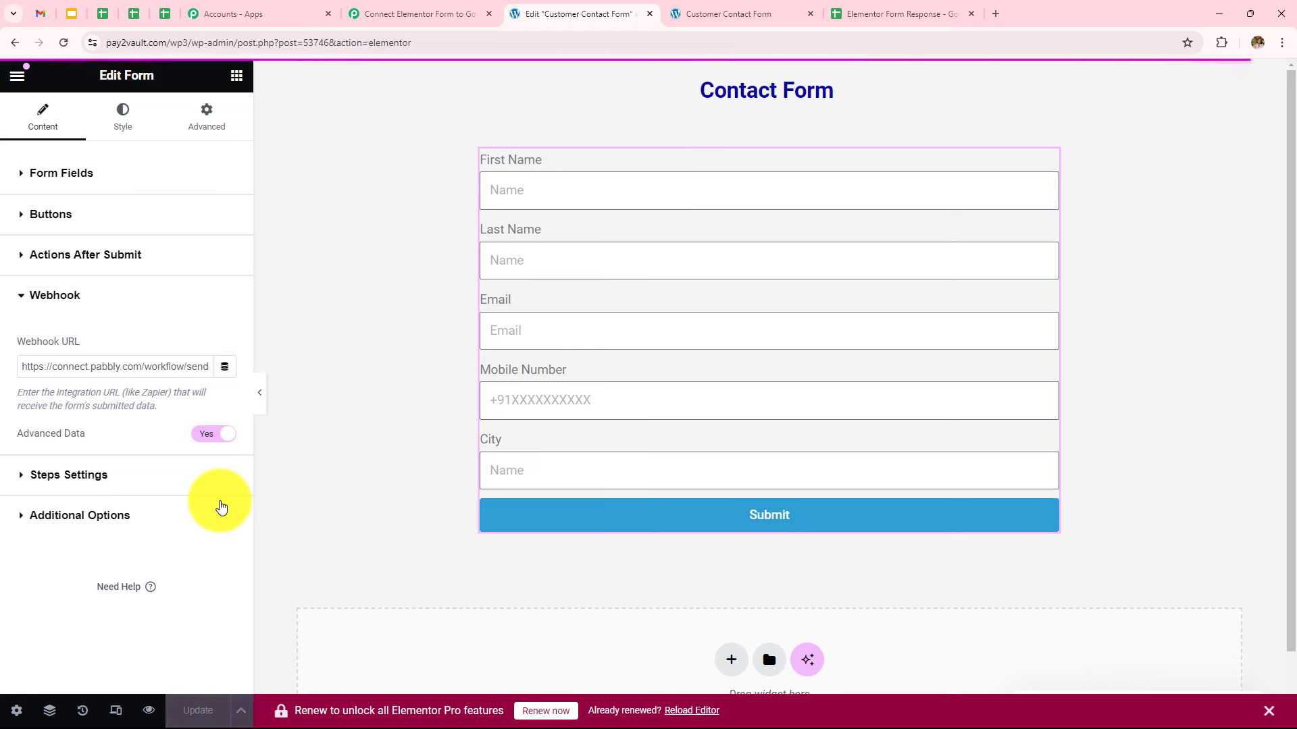
Return to the Pabbly workflow, then bring up the live Customer Contact Form page
{"action": "left_click", "coordinate": [393, 14]}
{"action": "scroll", "coordinate": [579, 487], "scroll_direction": "down", "scroll_amount": 3}
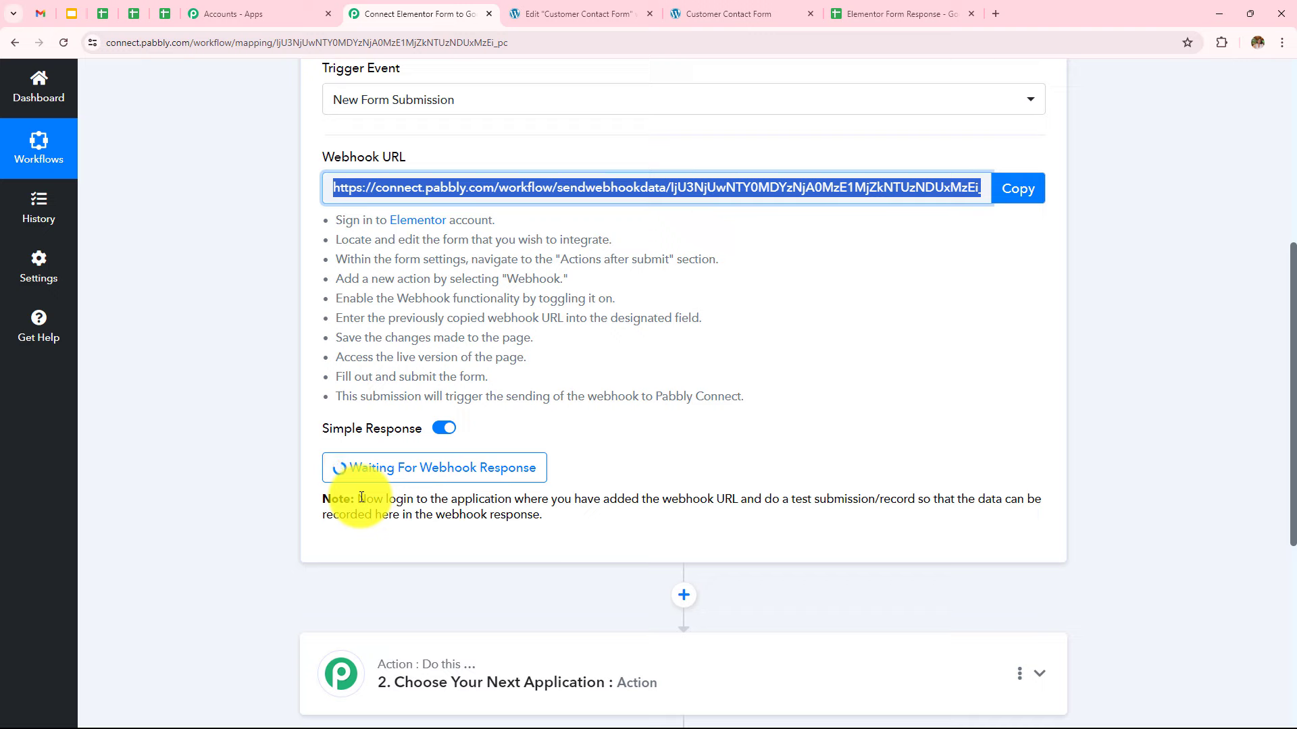
{"action": "left_click", "coordinate": [749, 14]}
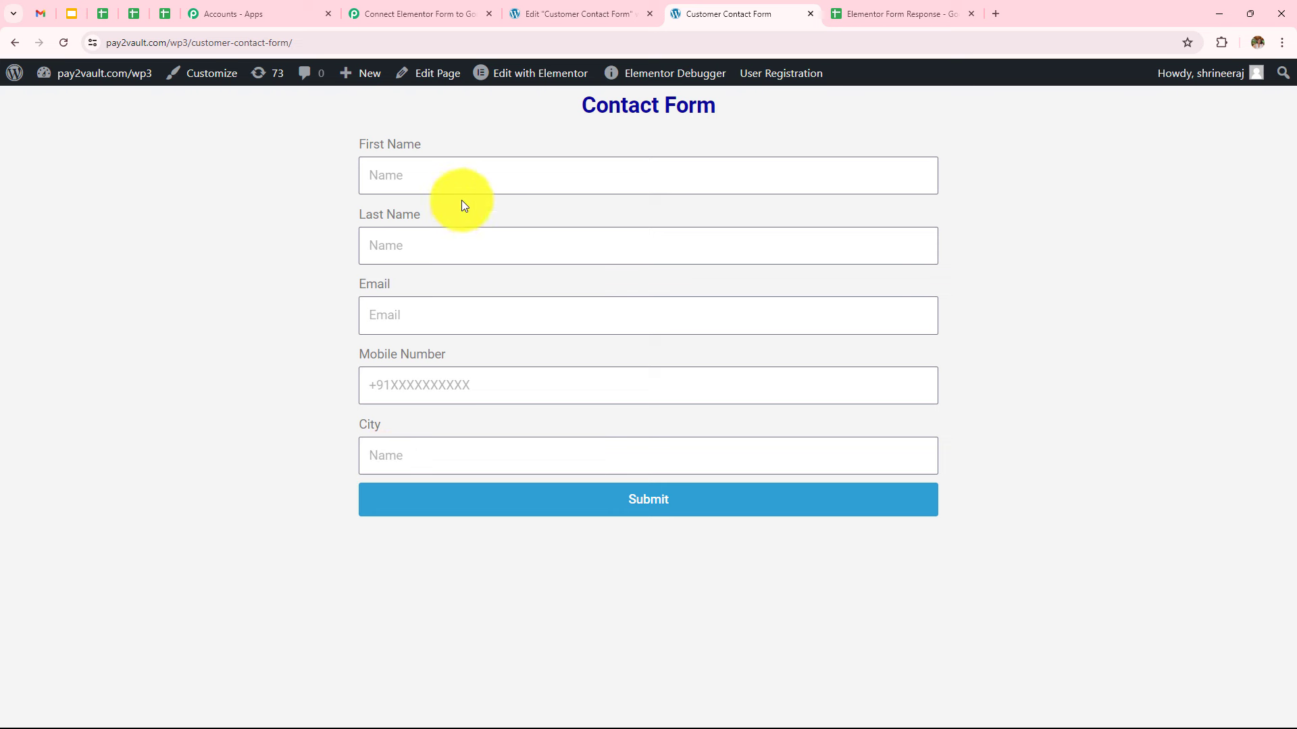
Fill the form's First Name, Last Name and Email with dummy test values
{"action": "left_click", "coordinate": [463, 172]}
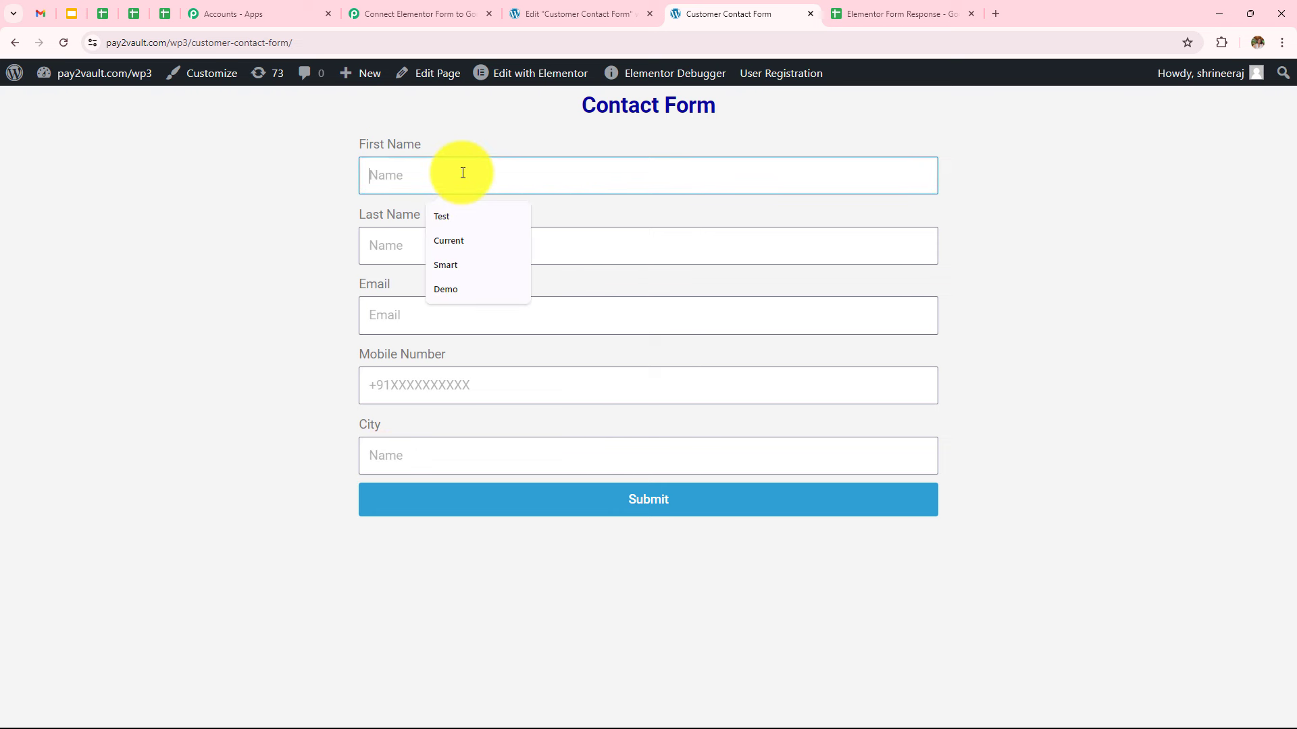
{"action": "type", "text": "Dummy"}
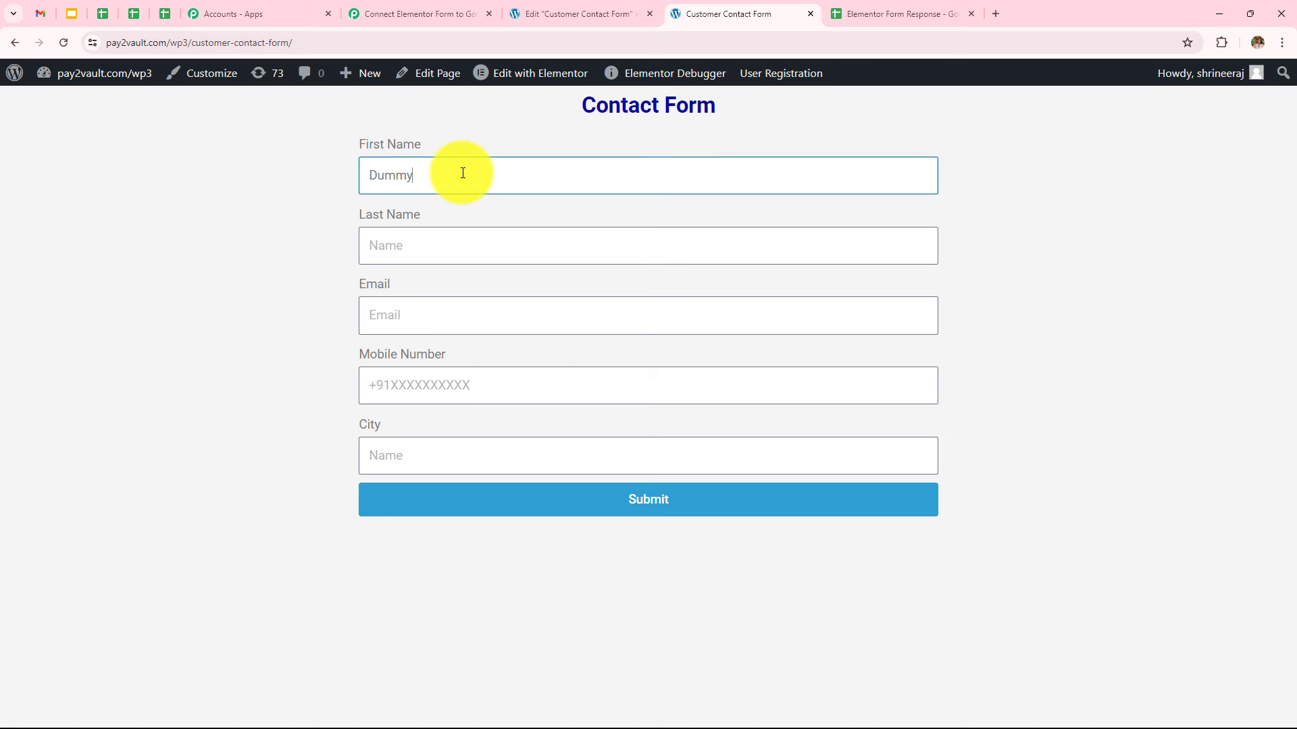
{"action": "left_click", "coordinate": [447, 241]}
{"action": "type", "text": "Test"}
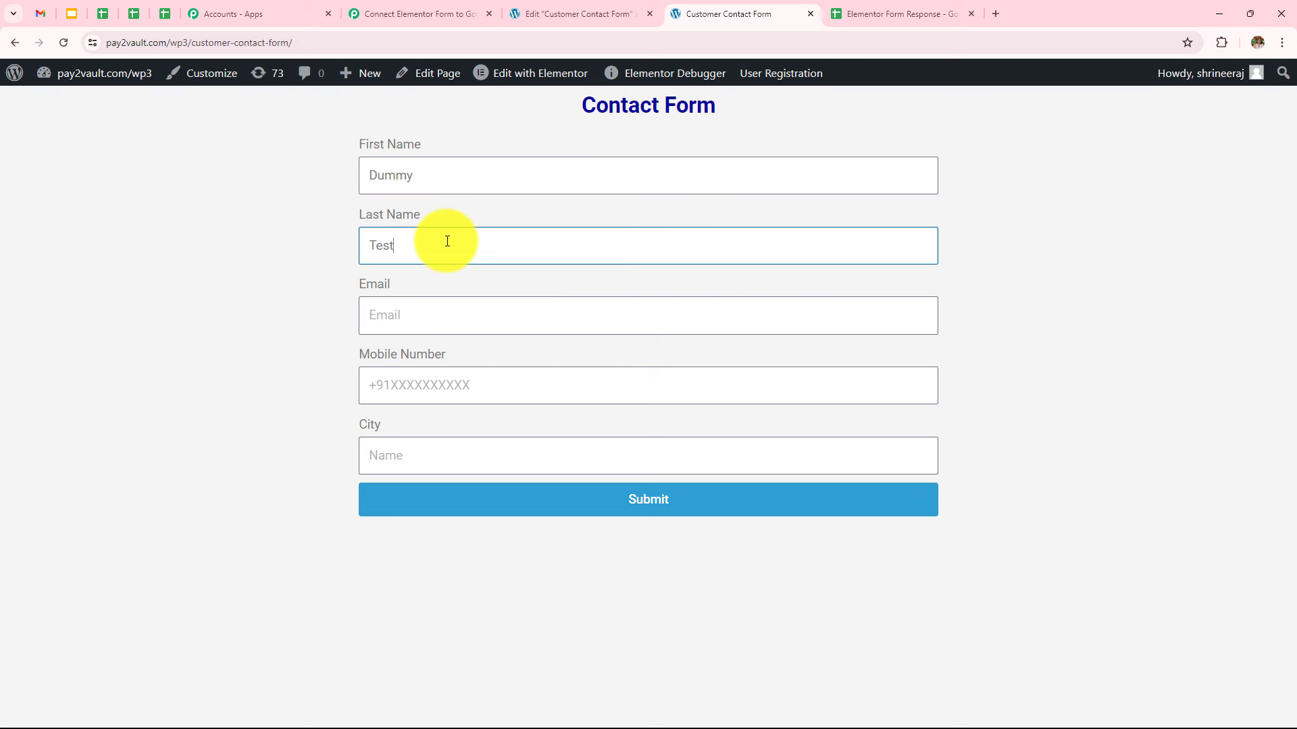
{"action": "type", "text": "User"}
{"action": "left_click", "coordinate": [464, 325]}
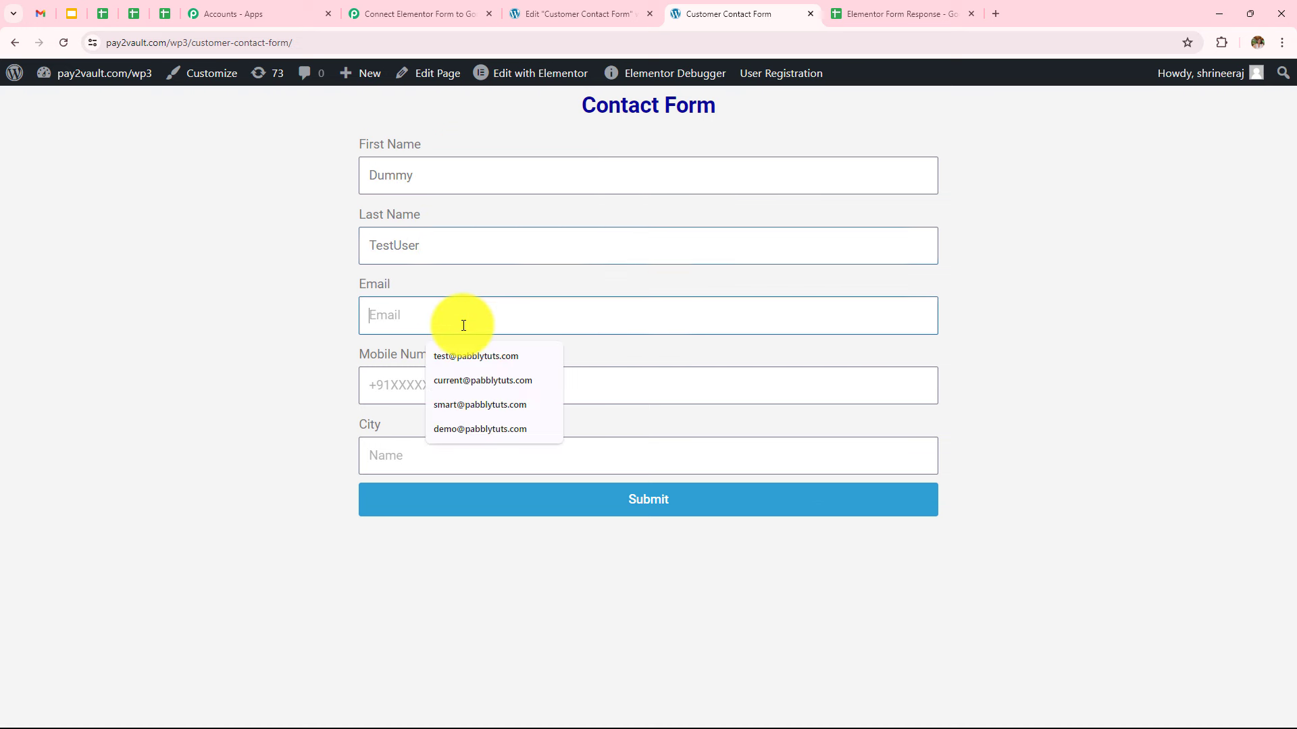
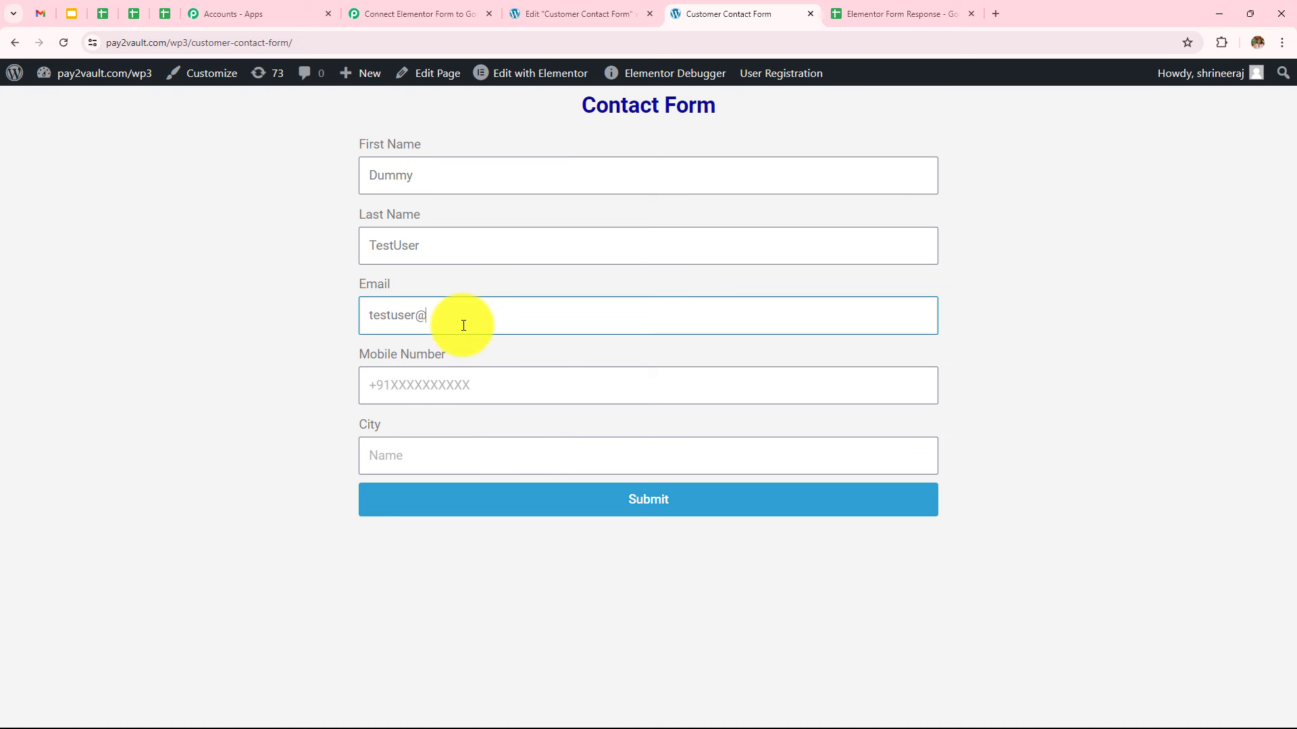
Add a test mobile number and city, then submit the contact form
{"action": "left_click", "coordinate": [472, 390]}
{"action": "type", "text": "9"}
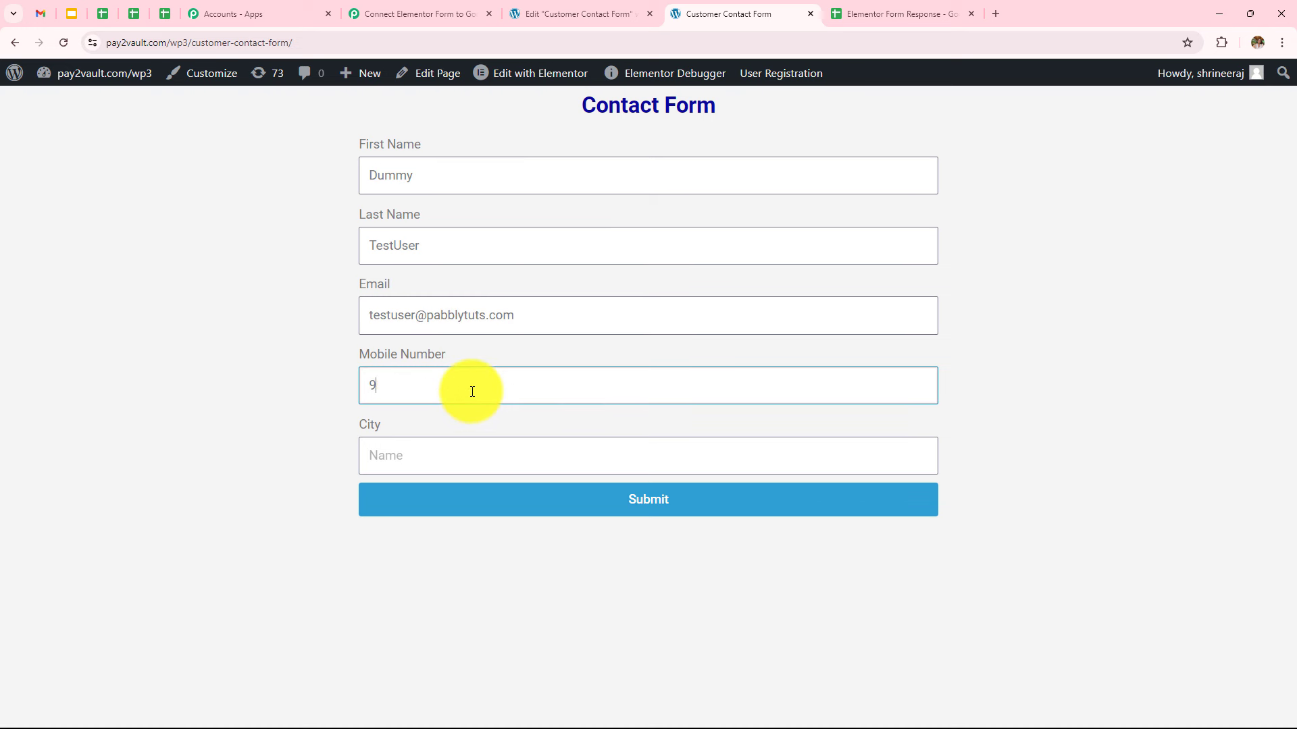
{"action": "type", "text": "8"}
{"action": "key", "text": "BackSpace"}
{"action": "key", "text": "BackSpace"}
{"action": "type", "text": "9696969696"}
{"action": "left_click", "coordinate": [474, 456]}
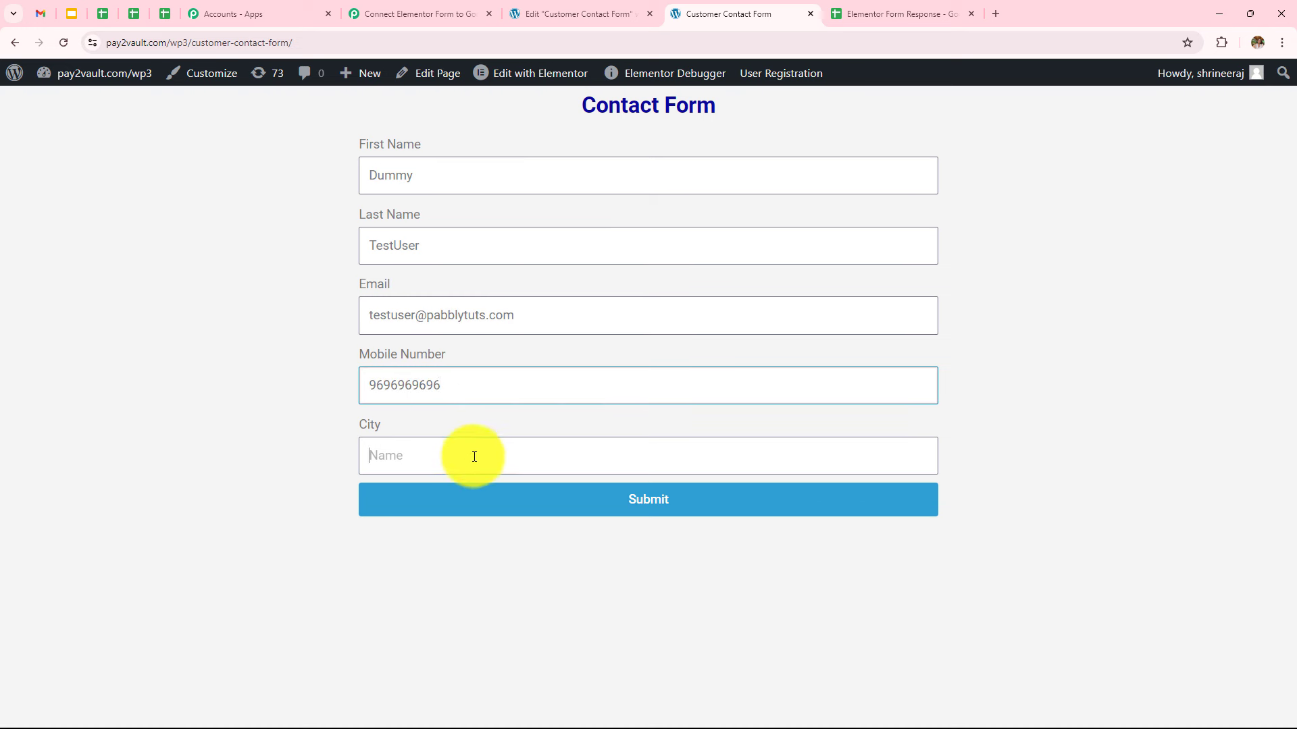
{"action": "type", "text": "Bhopal"}
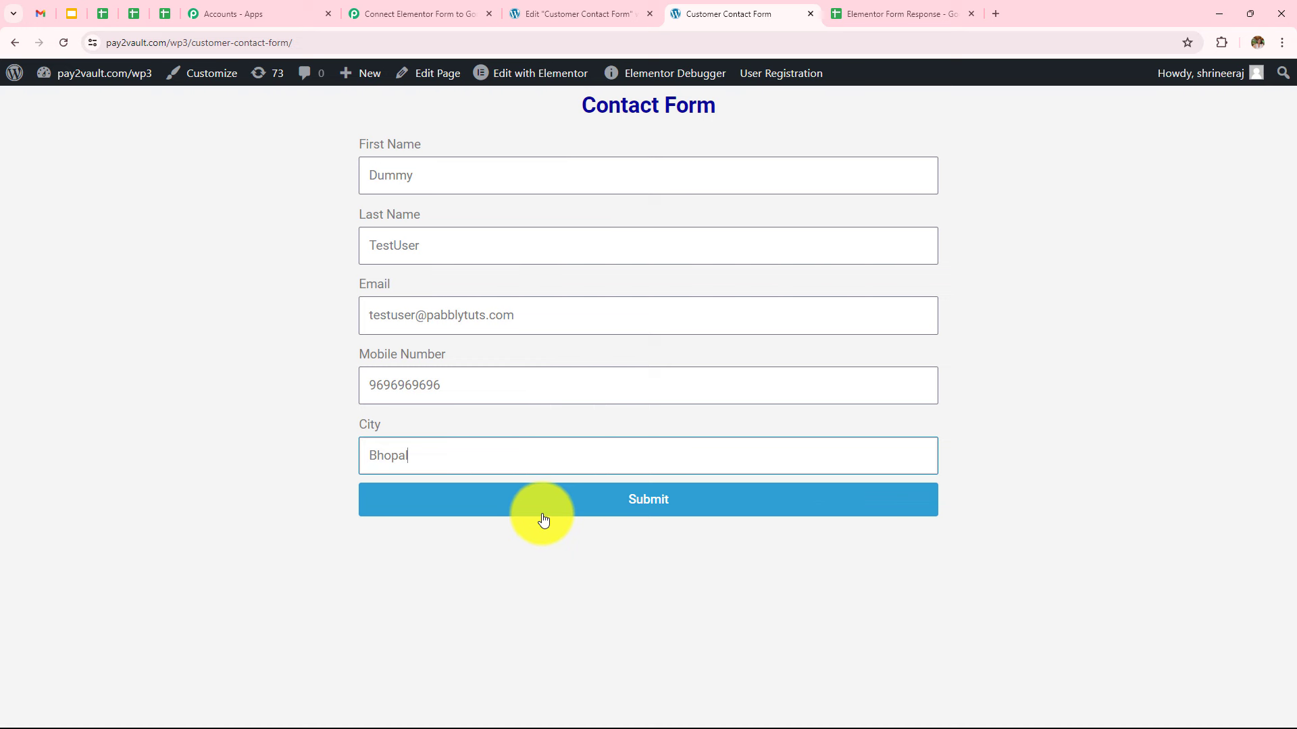
{"action": "left_click", "coordinate": [544, 519]}
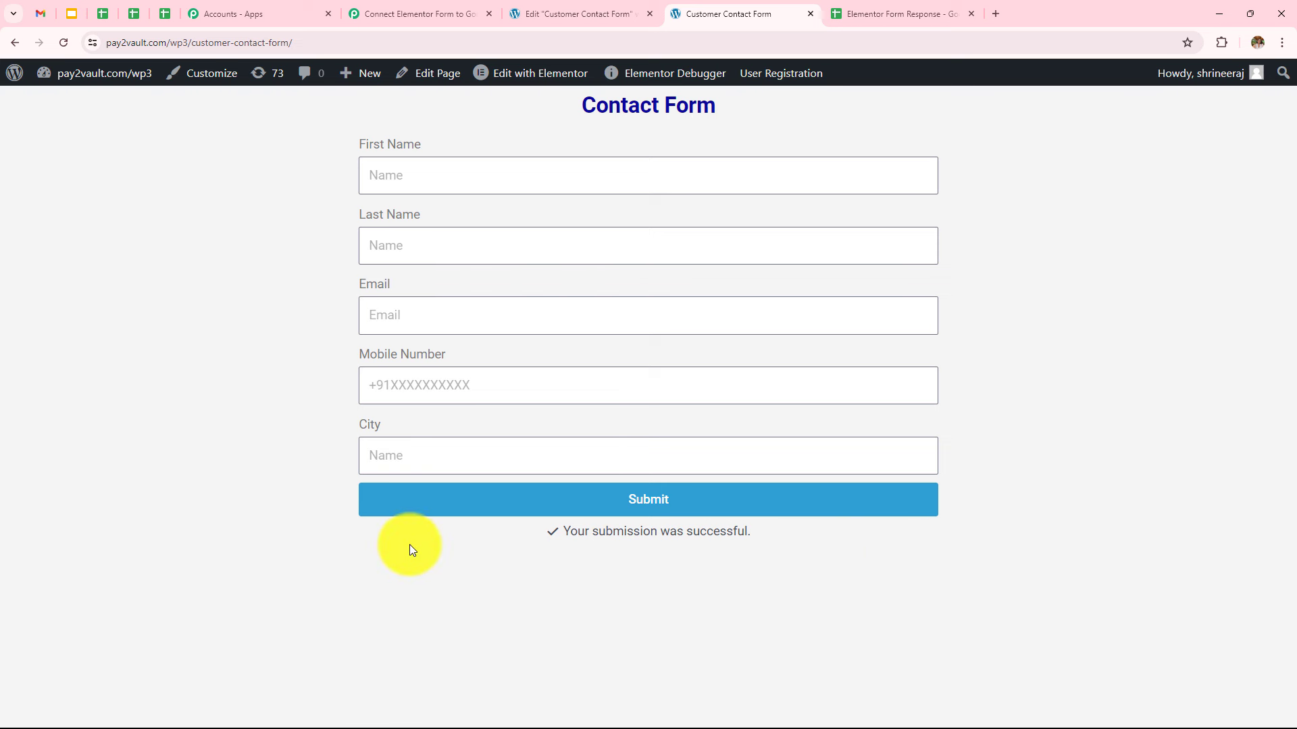
{"action": "left_click", "coordinate": [404, 12]}
{"action": "scroll", "coordinate": [689, 339], "scroll_direction": "down", "scroll_amount": 6}
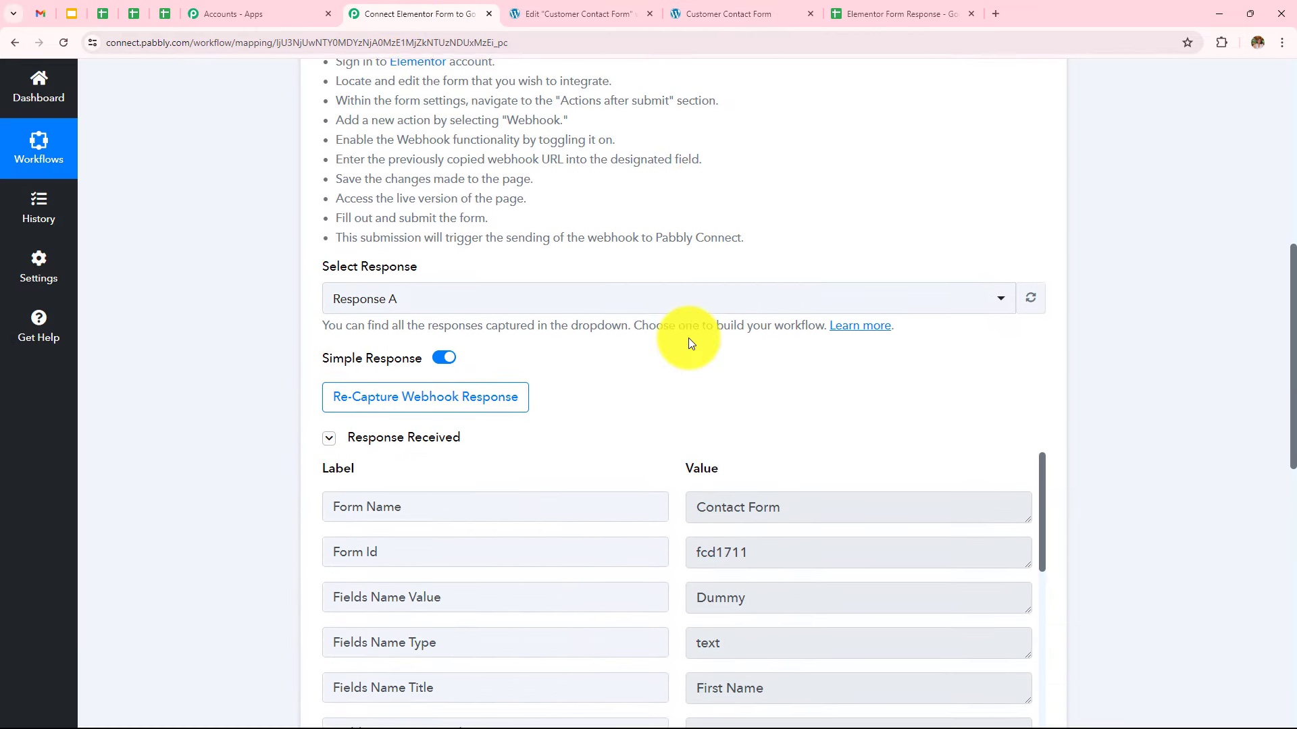
{"action": "scroll", "coordinate": [687, 336], "scroll_direction": "down", "scroll_amount": 2}
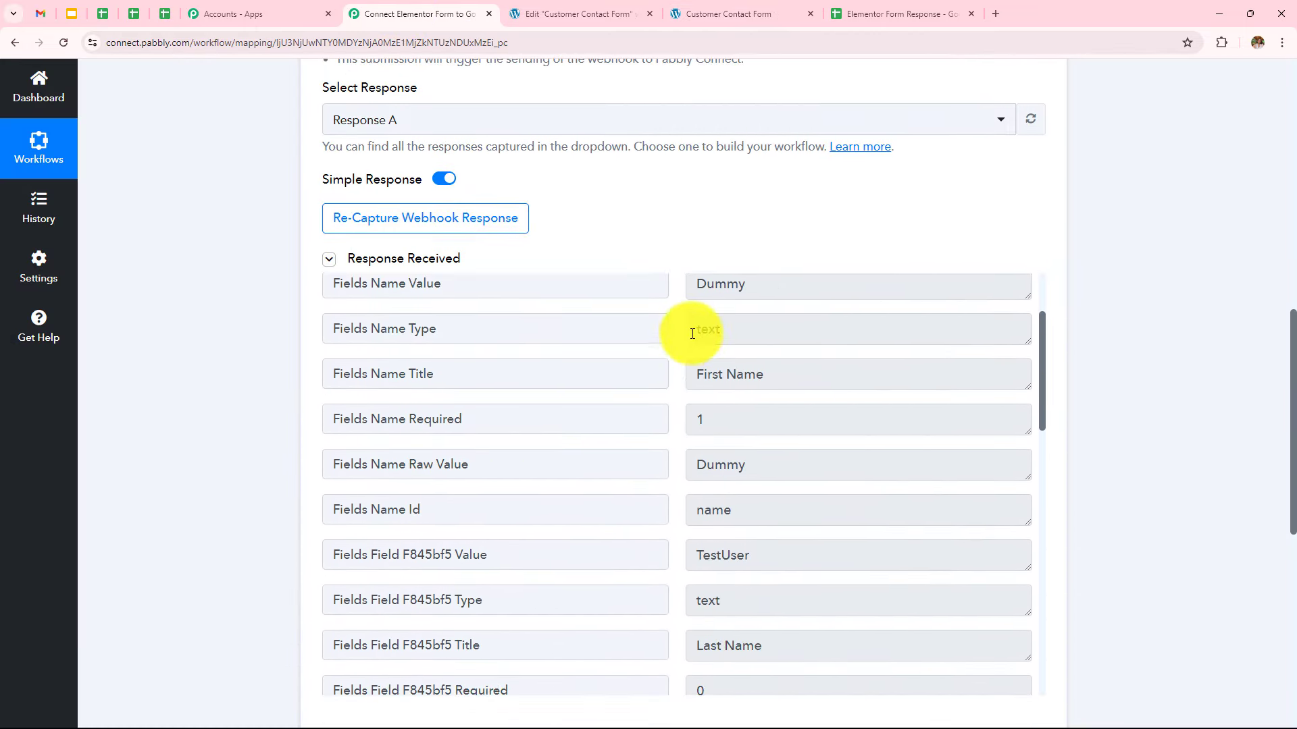
{"action": "scroll", "coordinate": [689, 335], "scroll_direction": "up", "scroll_amount": 3}
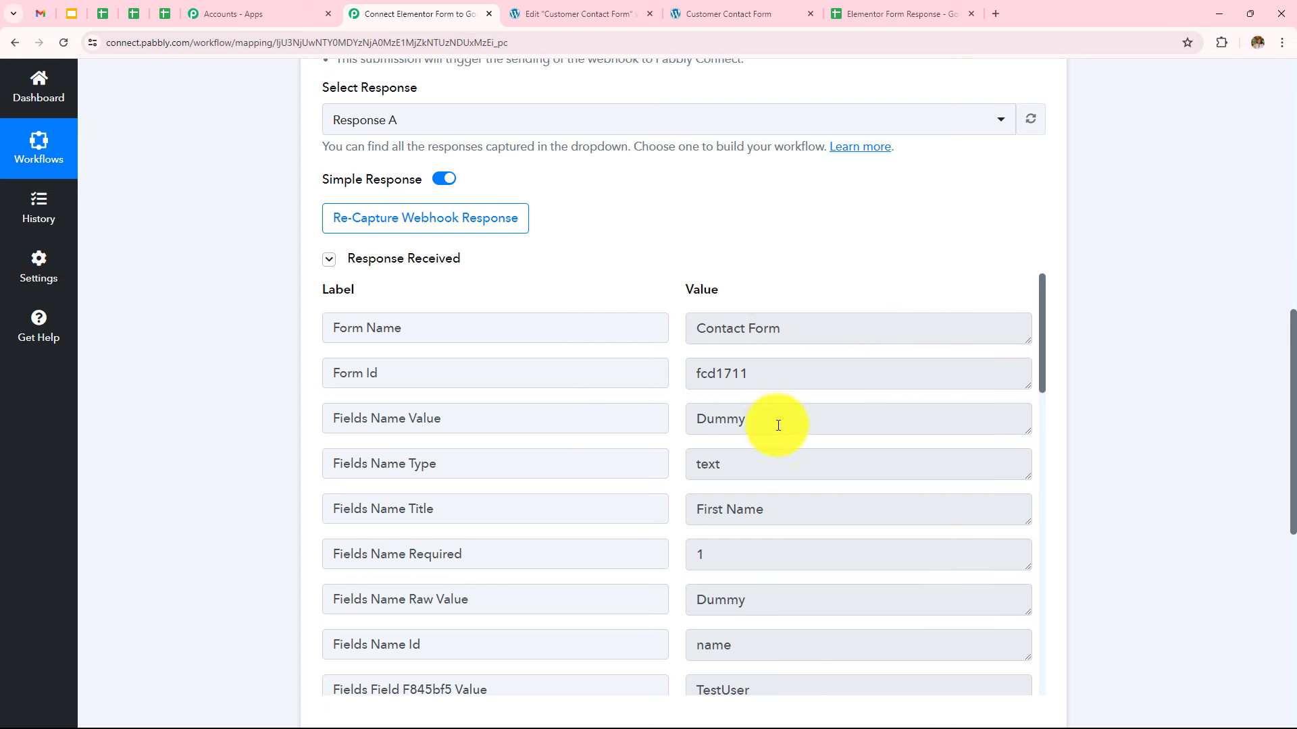
{"action": "scroll", "coordinate": [703, 427], "scroll_direction": "down", "scroll_amount": 5}
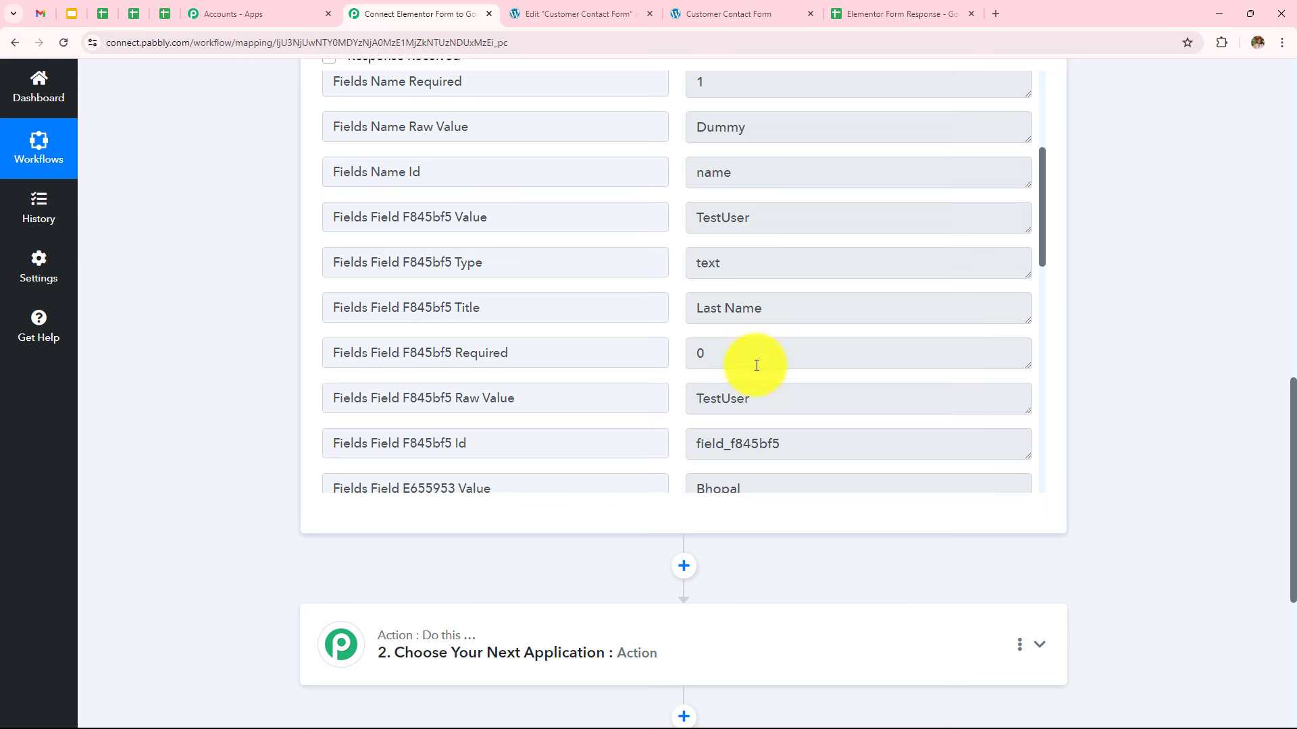
{"action": "scroll", "coordinate": [754, 371], "scroll_direction": "down", "scroll_amount": 2}
{"action": "scroll", "coordinate": [753, 370], "scroll_direction": "down", "scroll_amount": 1}
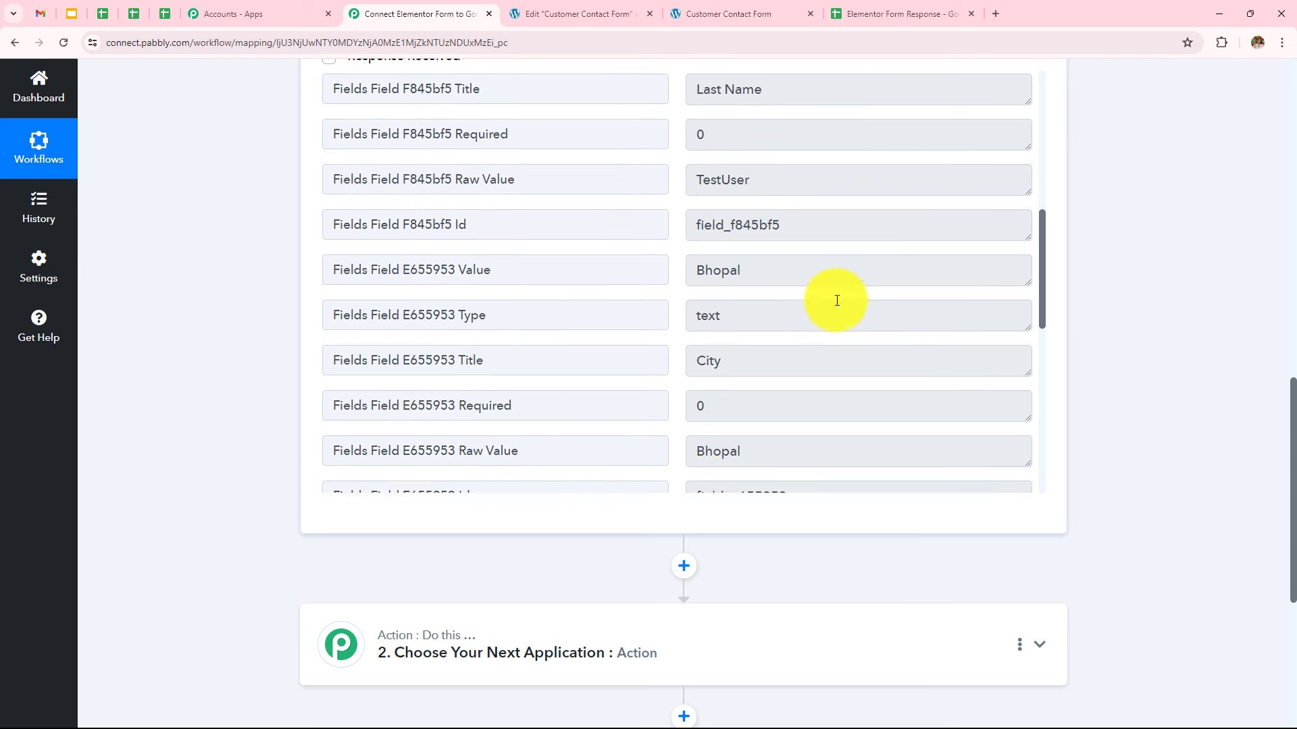
{"action": "scroll", "coordinate": [836, 298], "scroll_direction": "down", "scroll_amount": 6}
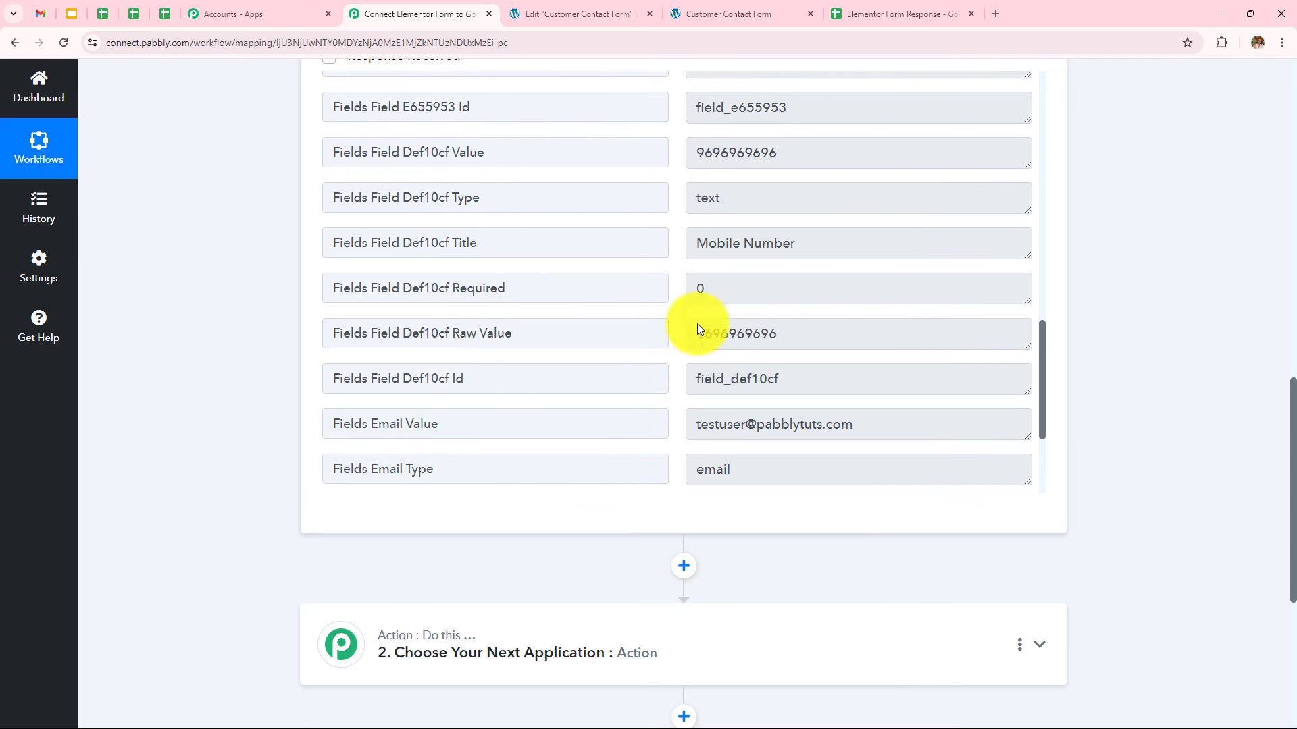
{"action": "scroll", "coordinate": [804, 347], "scroll_direction": "down", "scroll_amount": 3}
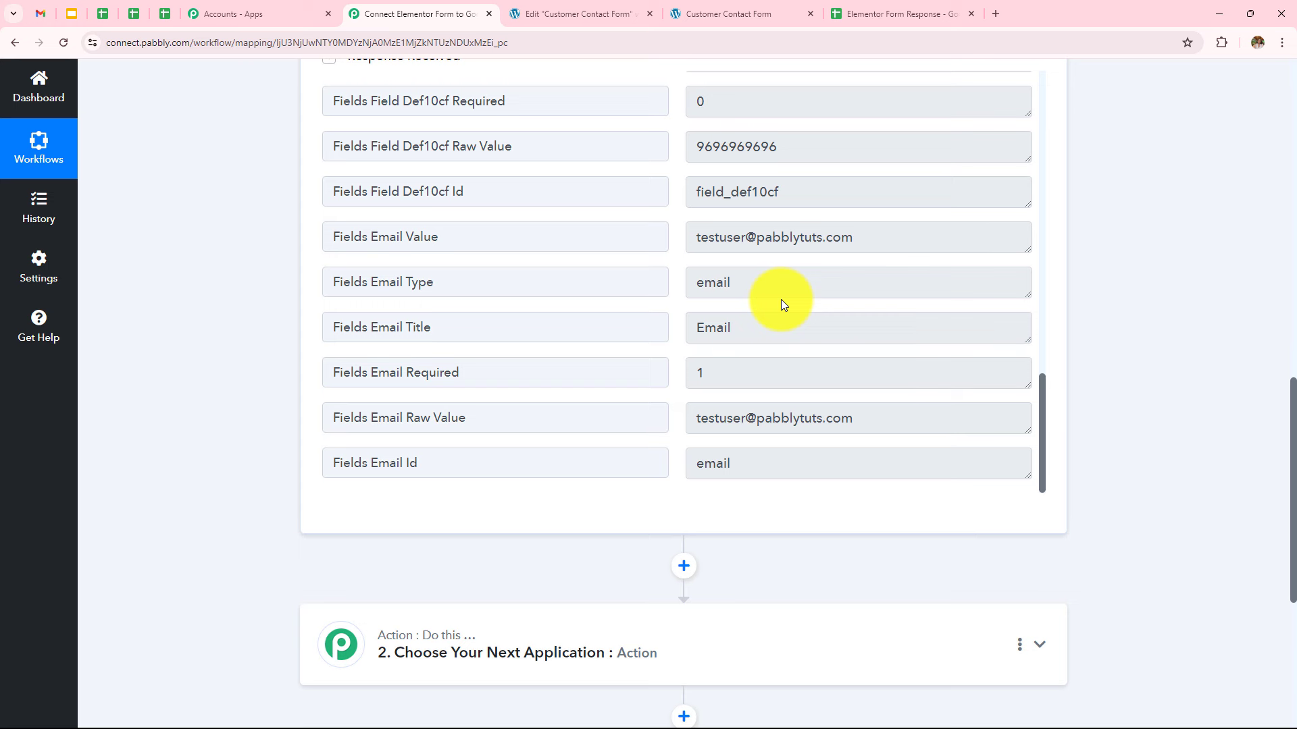
{"action": "scroll", "coordinate": [1146, 297], "scroll_direction": "down", "scroll_amount": 1}
{"action": "scroll", "coordinate": [1146, 297], "scroll_direction": "down", "scroll_amount": 3}
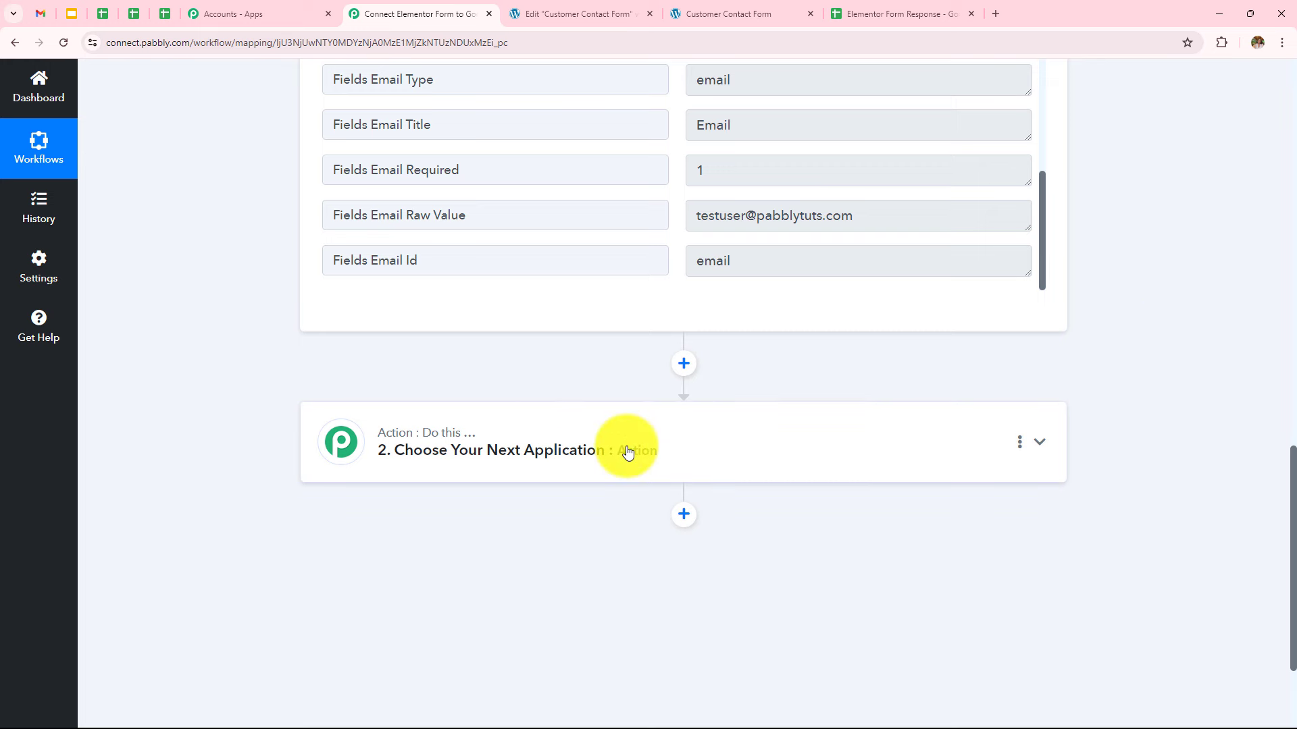
Add a Number Formatter (Pabbly) action using the Counter event and connect it
{"action": "left_click", "coordinate": [627, 452]}
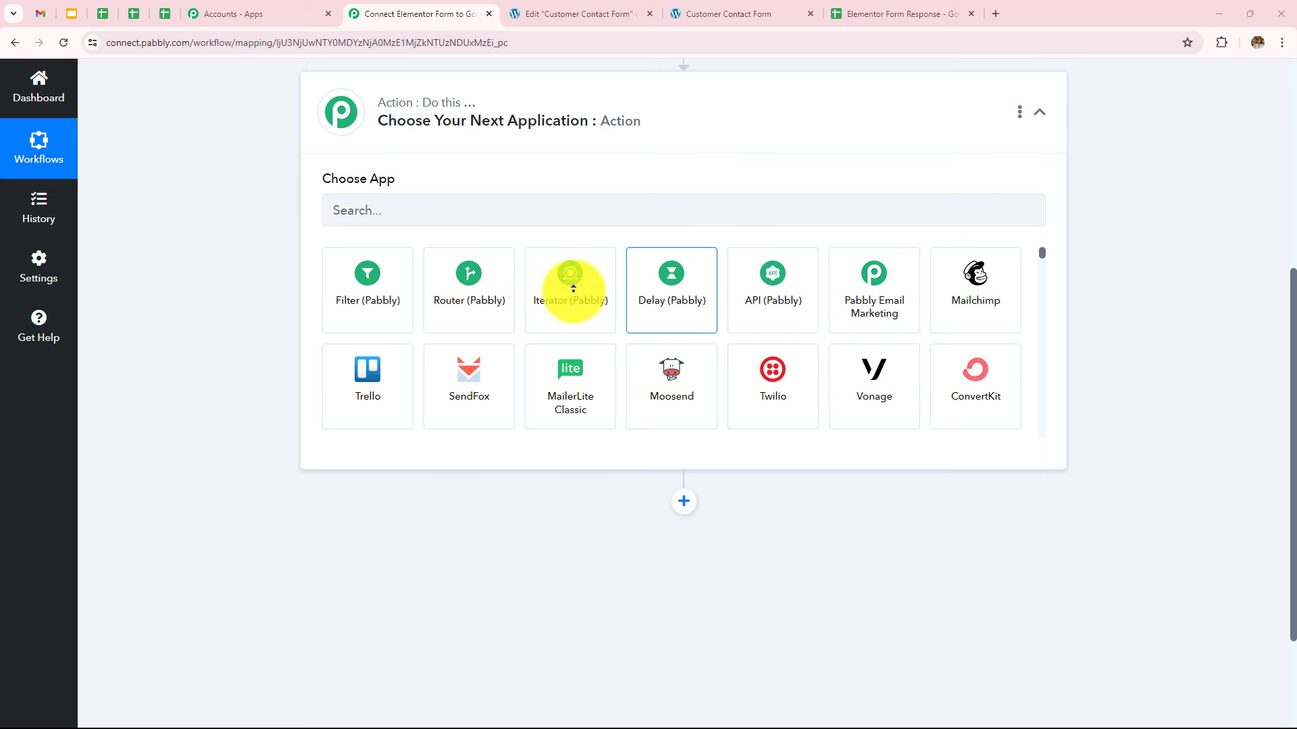
{"action": "left_click", "coordinate": [434, 212]}
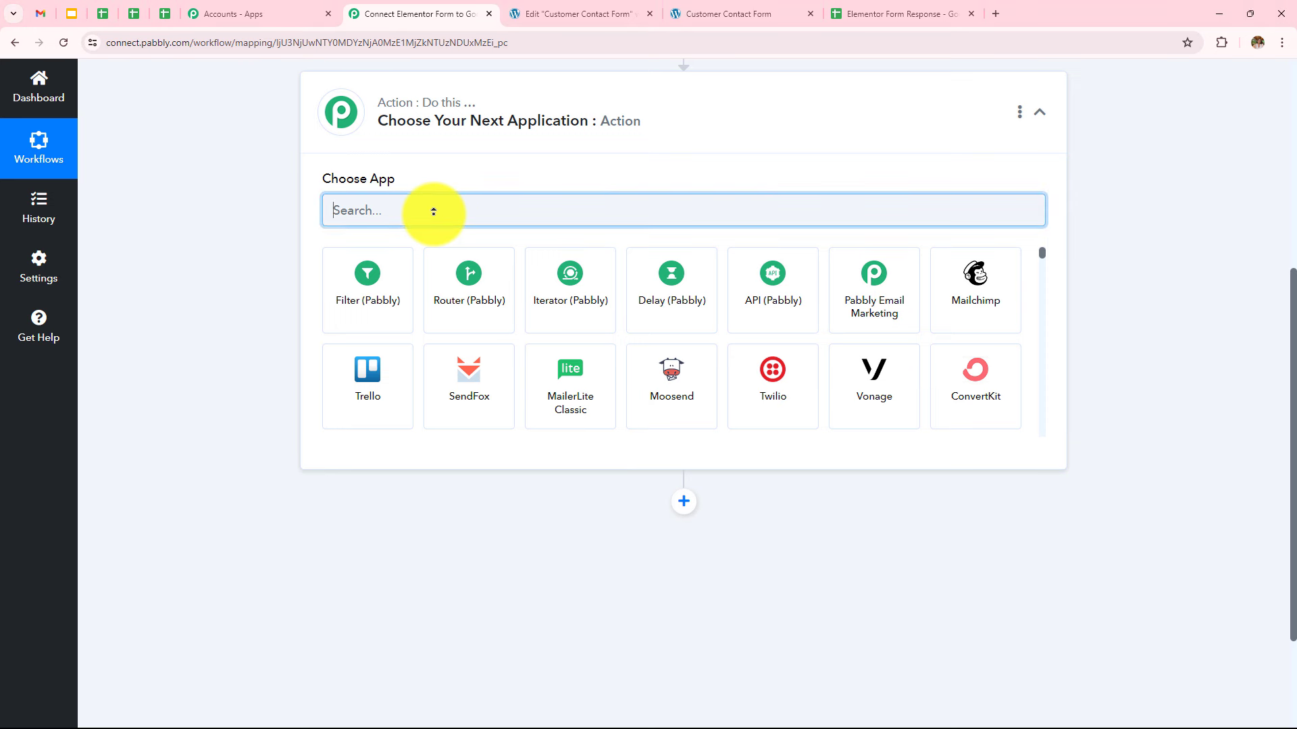
{"action": "type", "text": "Numbe"}
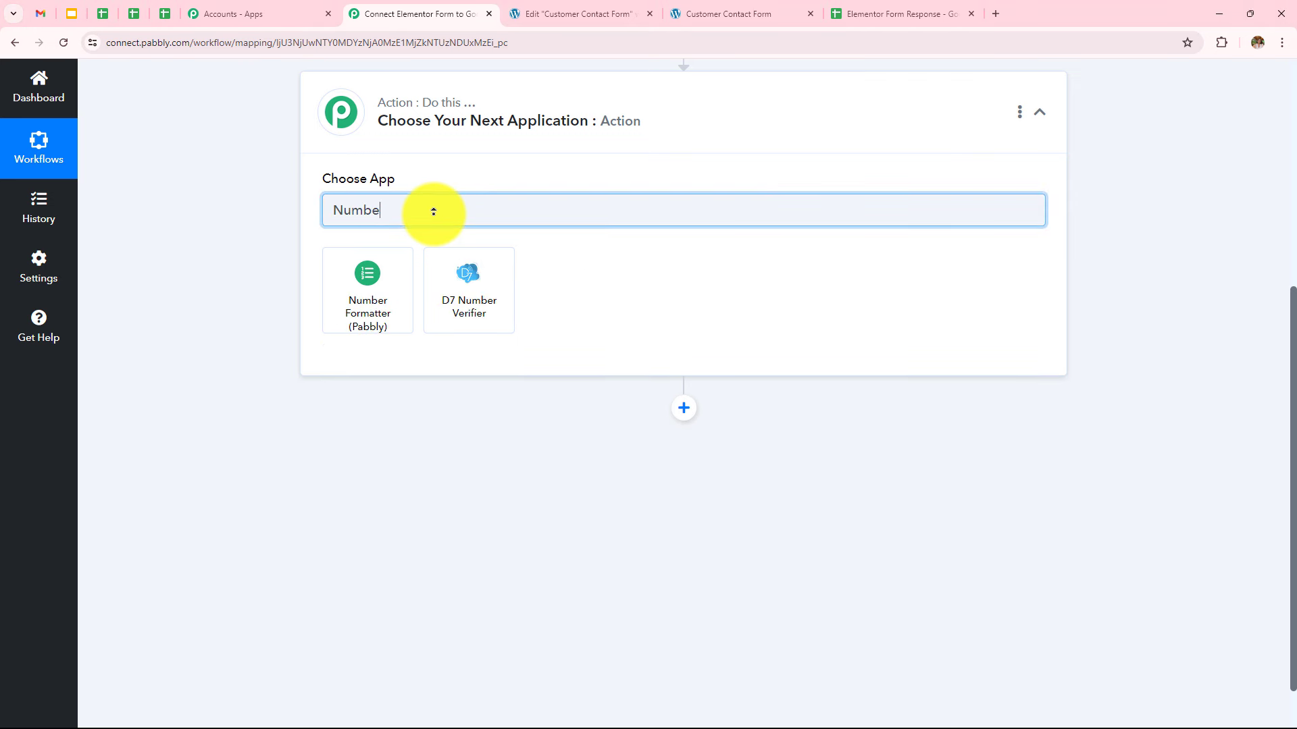
{"action": "left_click", "coordinate": [389, 282]}
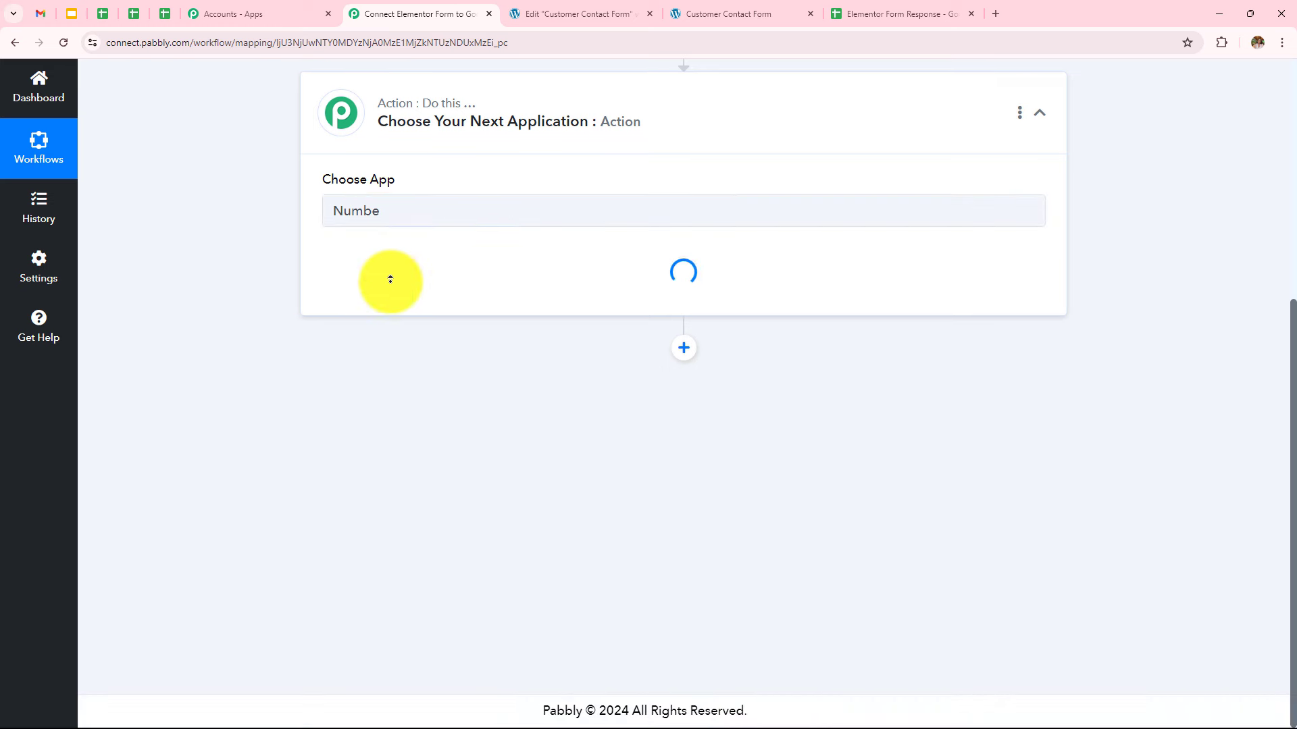
{"action": "left_click", "coordinate": [390, 279]}
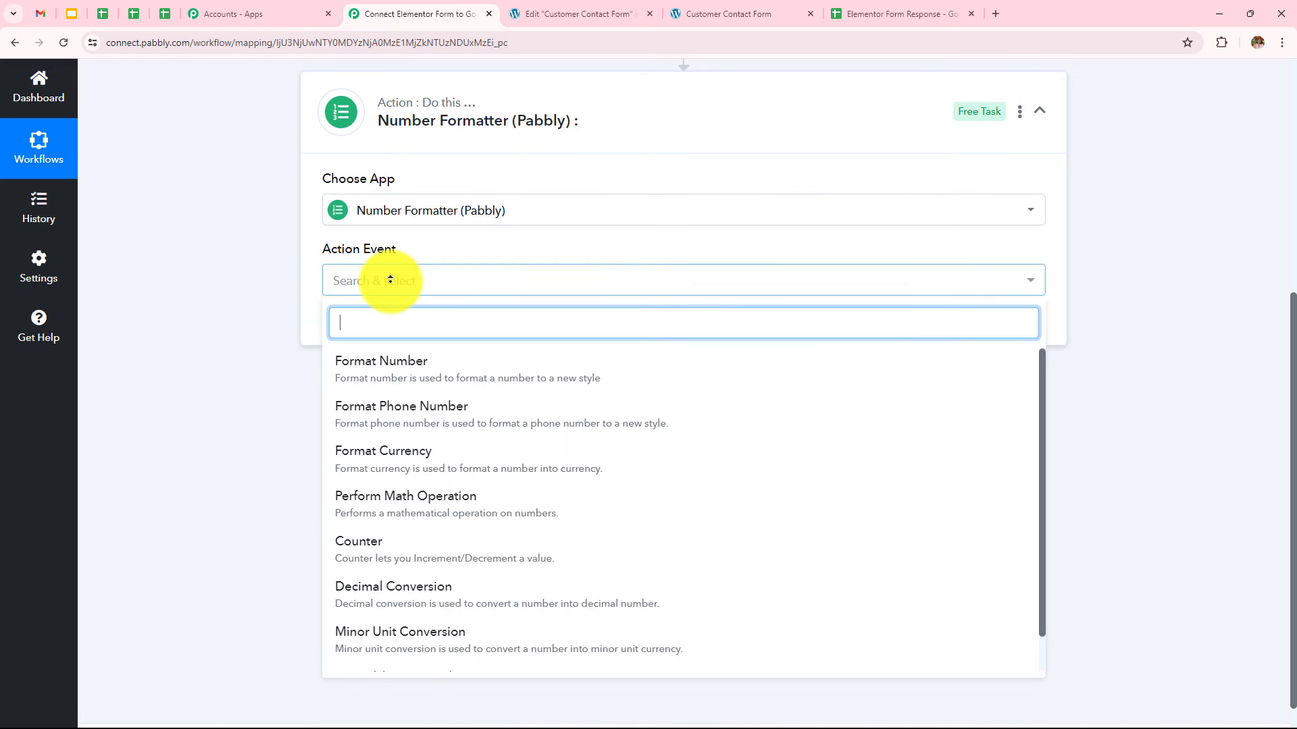
{"action": "left_click", "coordinate": [397, 544]}
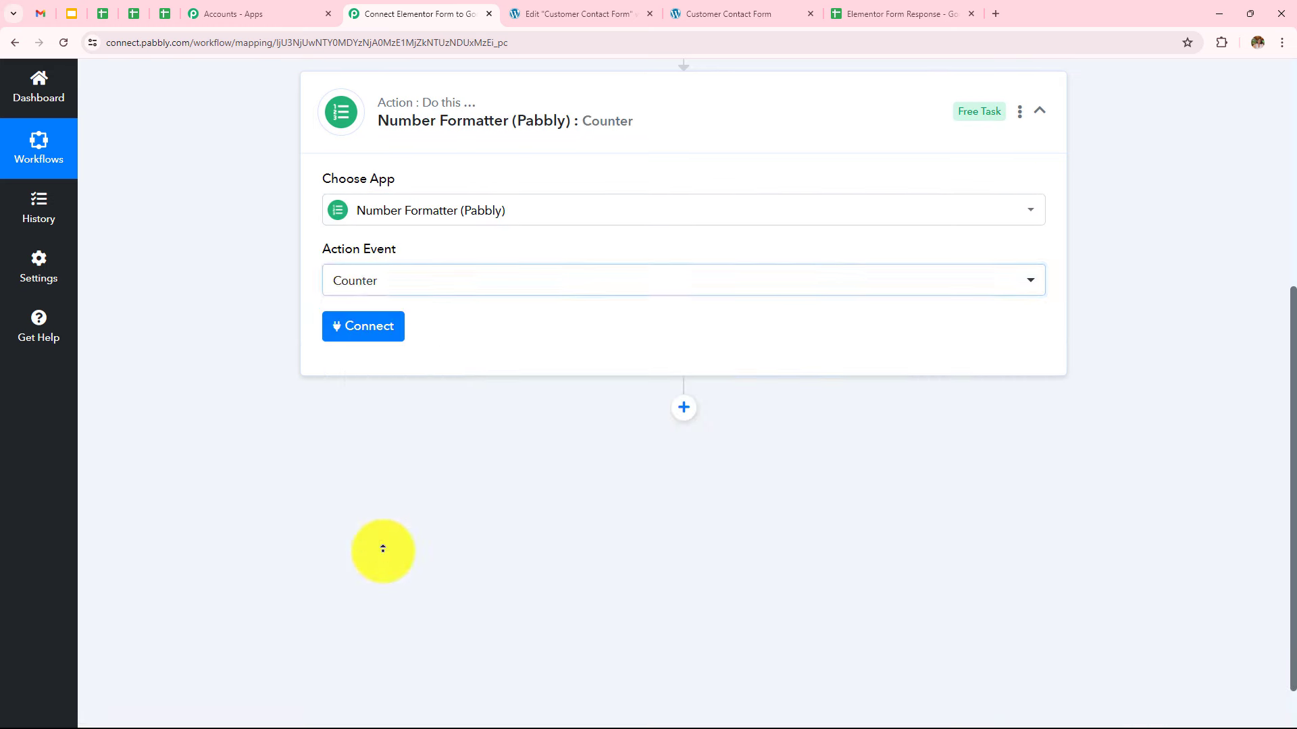
{"action": "left_click", "coordinate": [369, 325]}
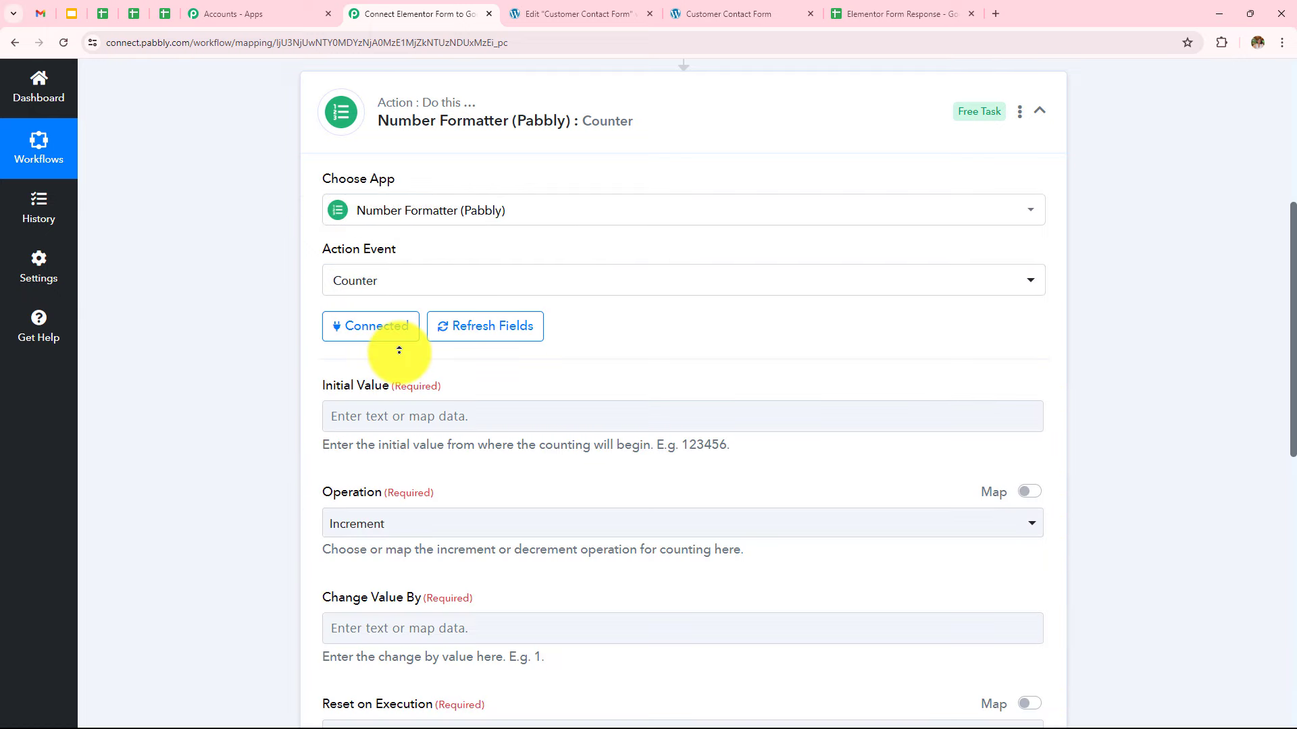
Set the counter's Initial Value to 0, Operation to Increment and Change Value By to 1
{"action": "scroll", "coordinate": [457, 323], "scroll_direction": "down", "scroll_amount": 3}
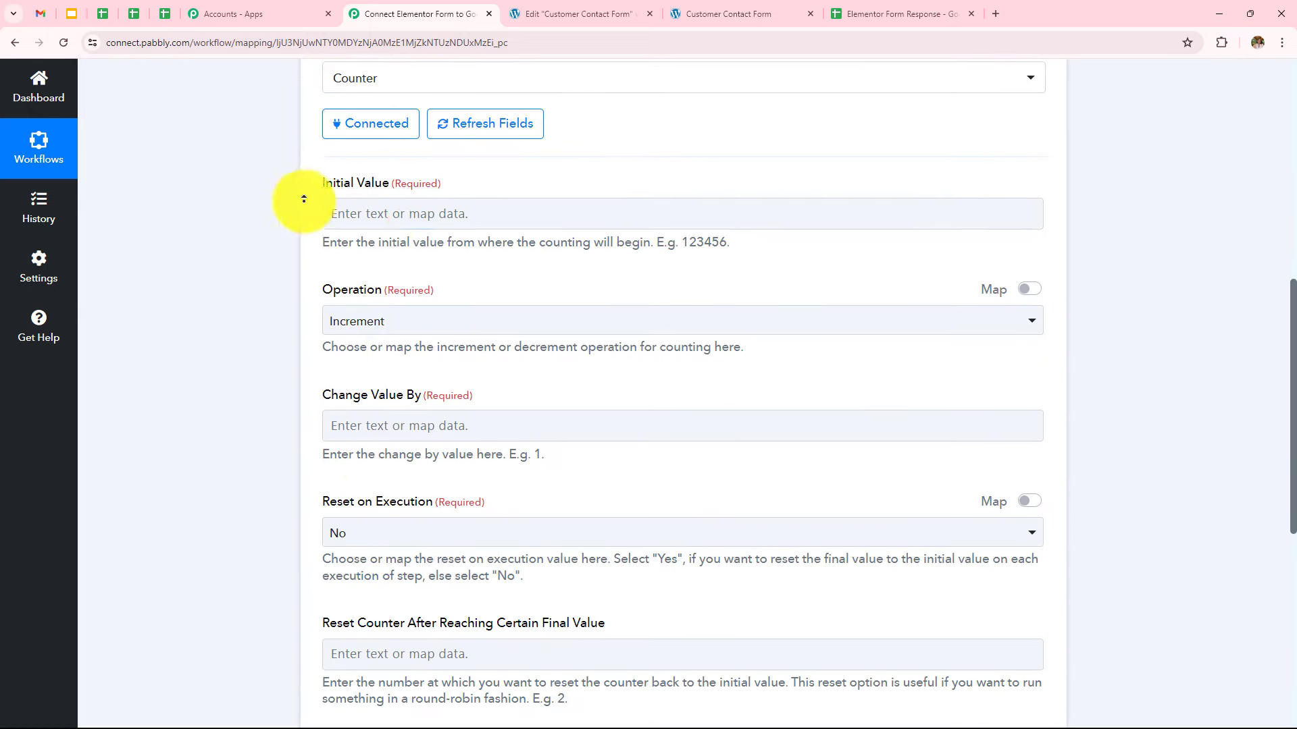
{"action": "left_click", "coordinate": [418, 220]}
{"action": "type", "text": "0"}
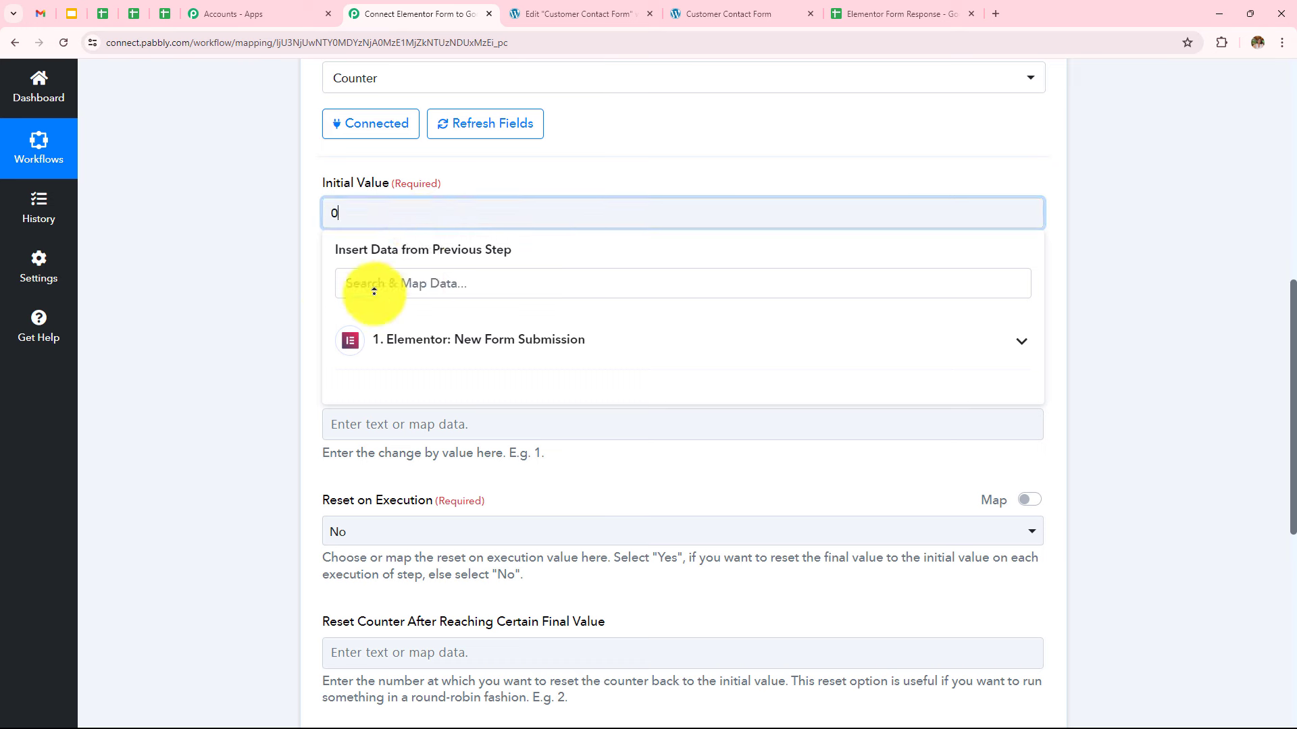
{"action": "left_click", "coordinate": [382, 317]}
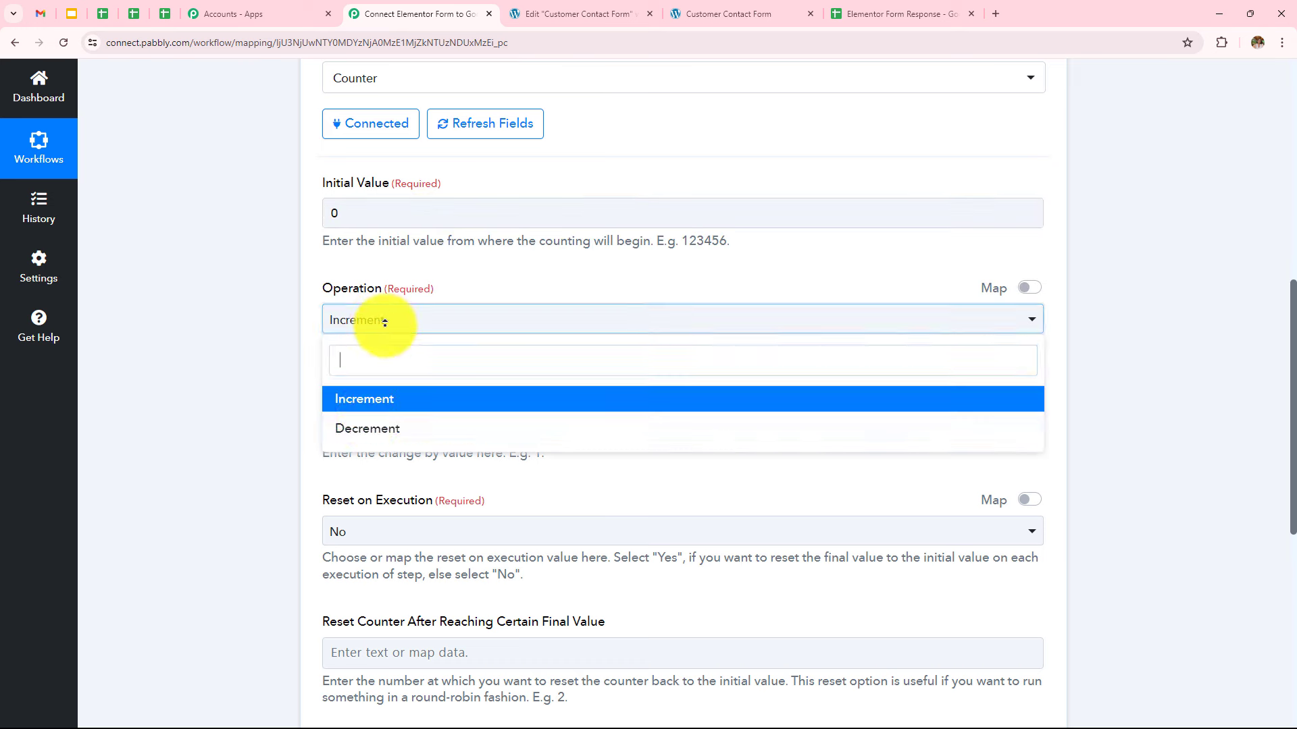
{"action": "left_click", "coordinate": [354, 399]}
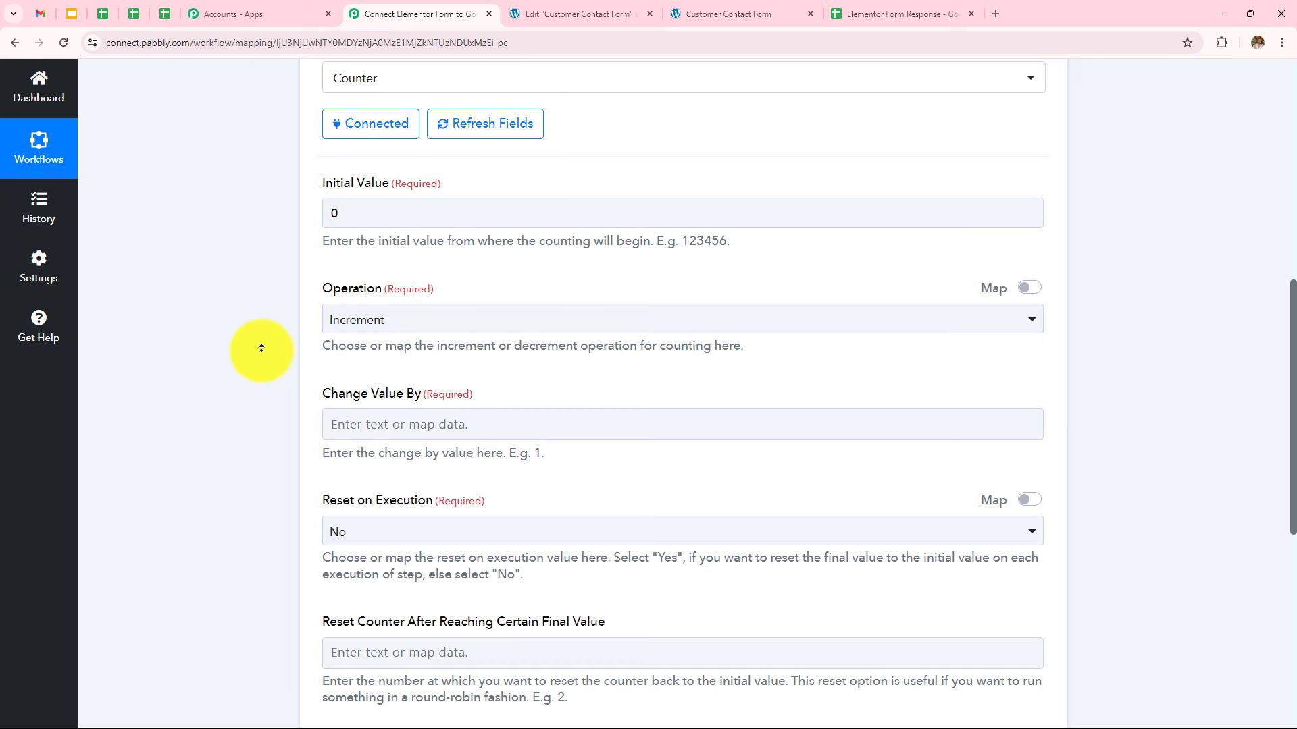
{"action": "left_click", "coordinate": [446, 432]}
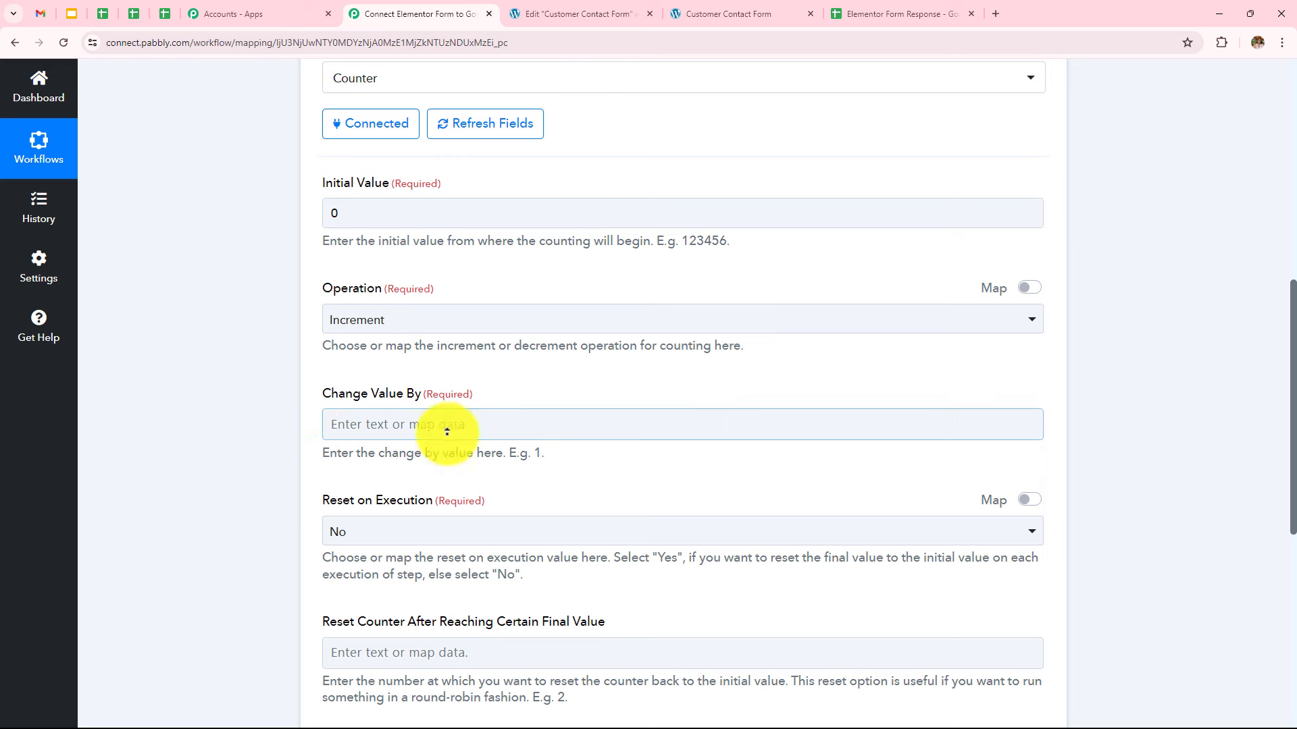
{"action": "type", "text": "1"}
{"action": "left_click", "coordinate": [278, 367]}
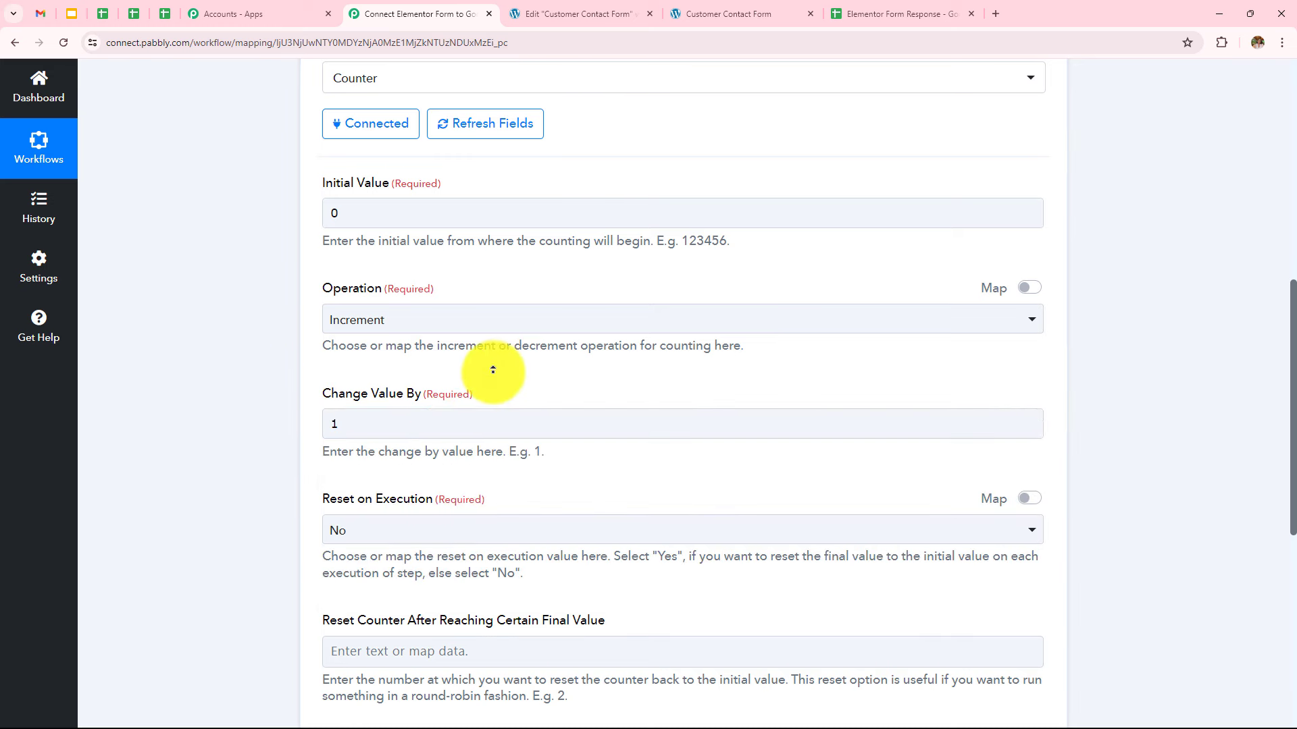
{"action": "scroll", "coordinate": [493, 370], "scroll_direction": "down", "scroll_amount": 2}
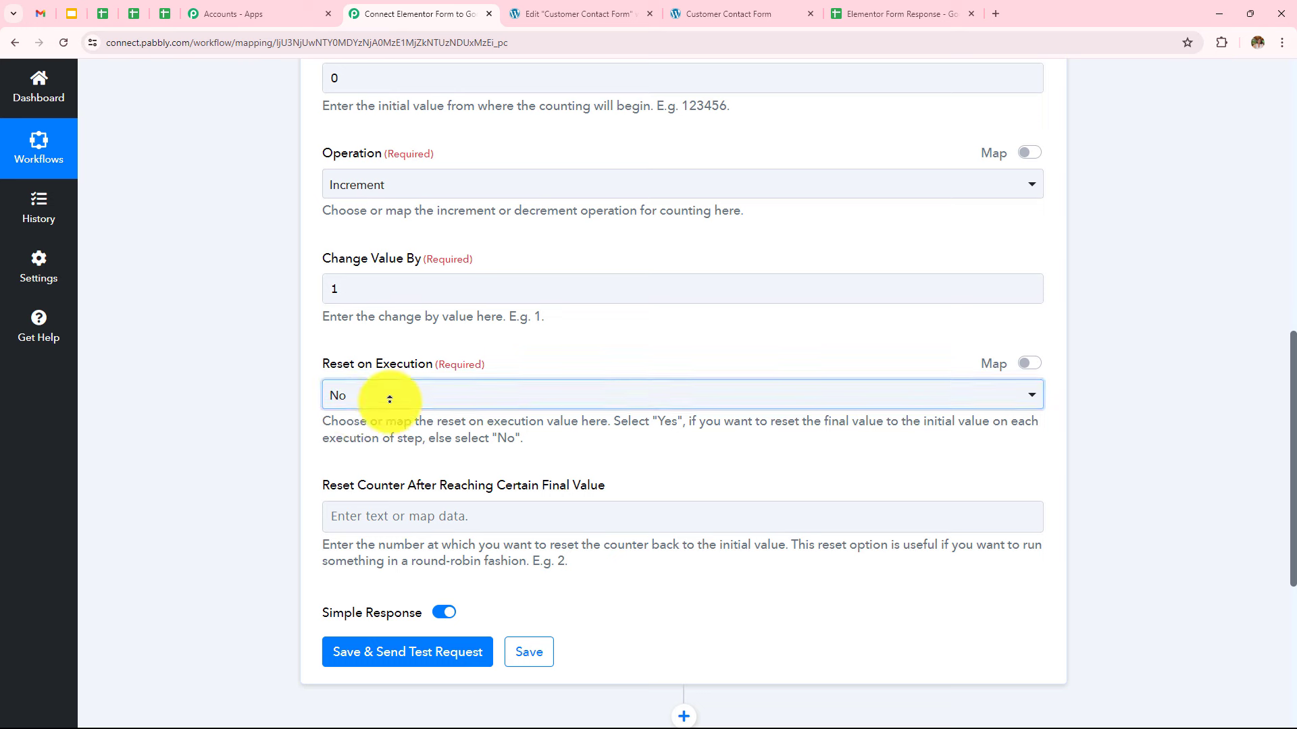
Keep Reset on Execution at No, then save and test the step to get Final Value 1
{"action": "left_click", "coordinate": [391, 397]}
{"action": "left_click", "coordinate": [373, 472]}
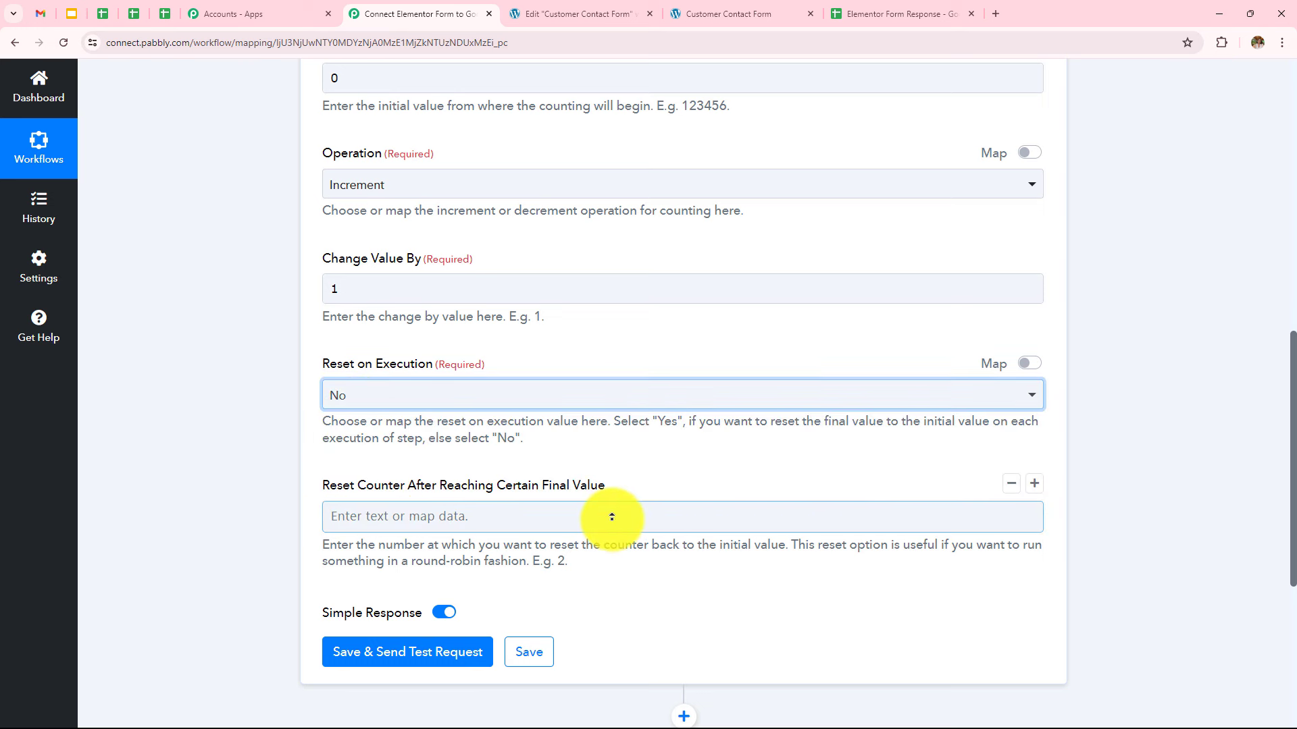
{"action": "scroll", "coordinate": [612, 516], "scroll_direction": "down", "scroll_amount": 3}
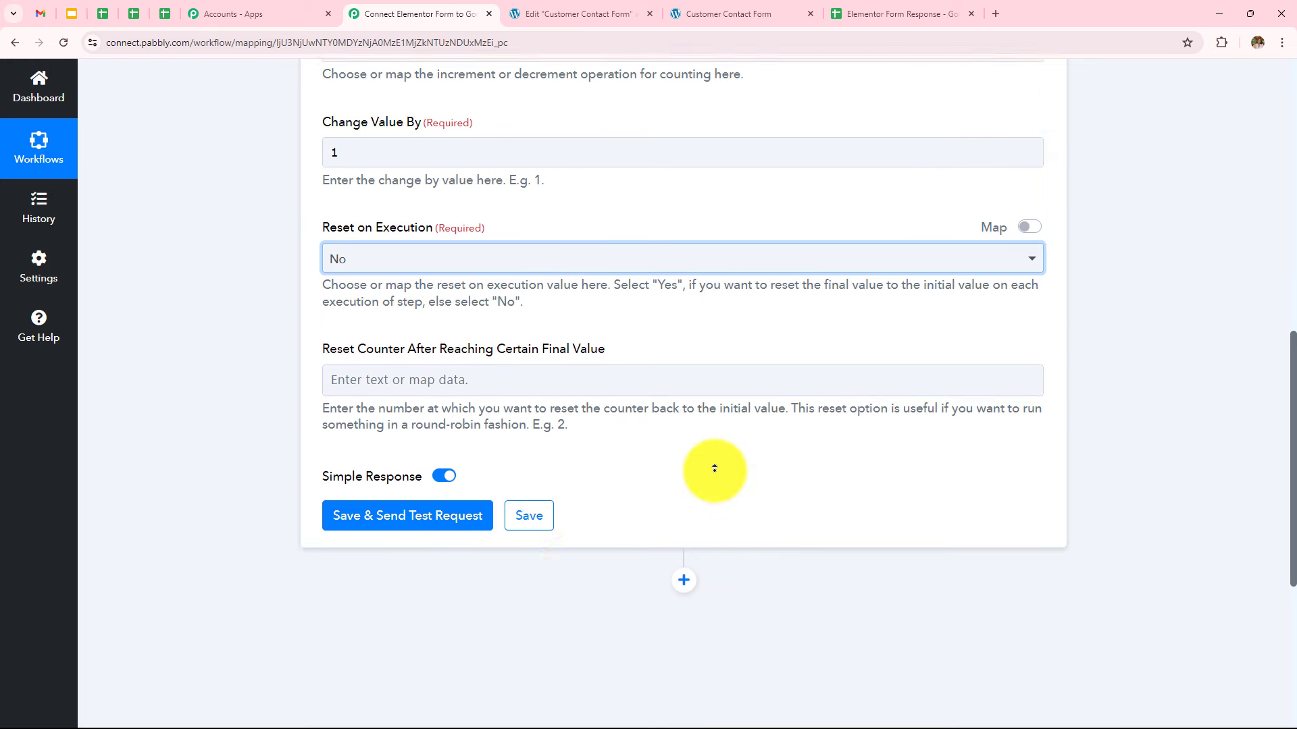
{"action": "left_click", "coordinate": [341, 449]}
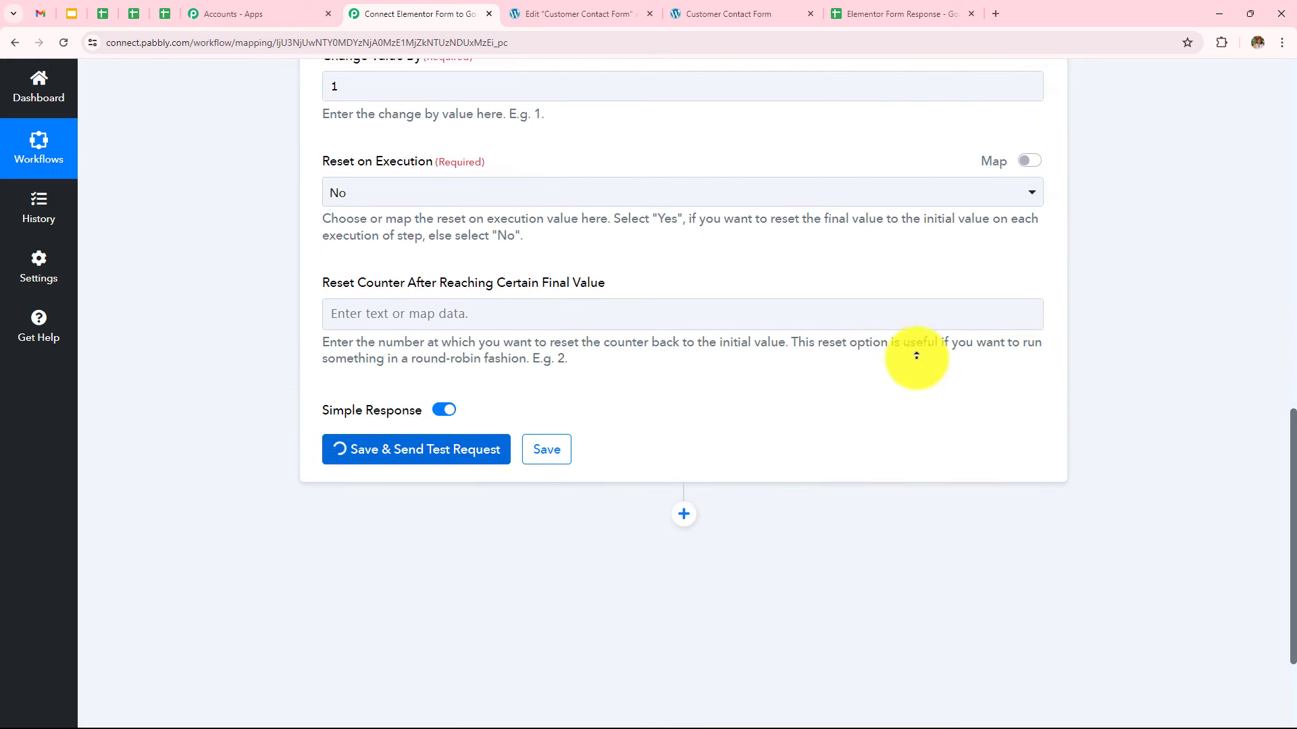
{"action": "scroll", "coordinate": [707, 396], "scroll_direction": "down", "scroll_amount": 4}
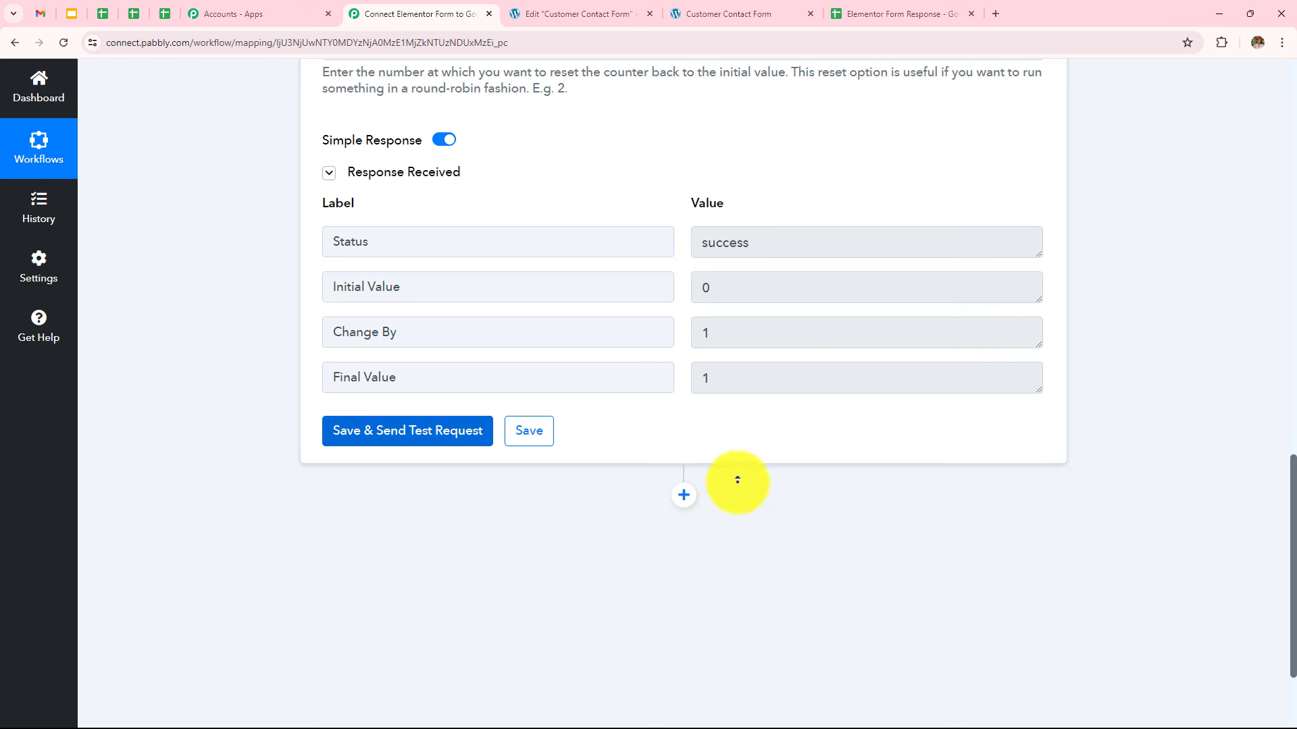
Add a Google Sheets 'Add New Row' action after the counter, using the existing Google Sheets #2 connection
{"action": "left_click", "coordinate": [684, 497]}
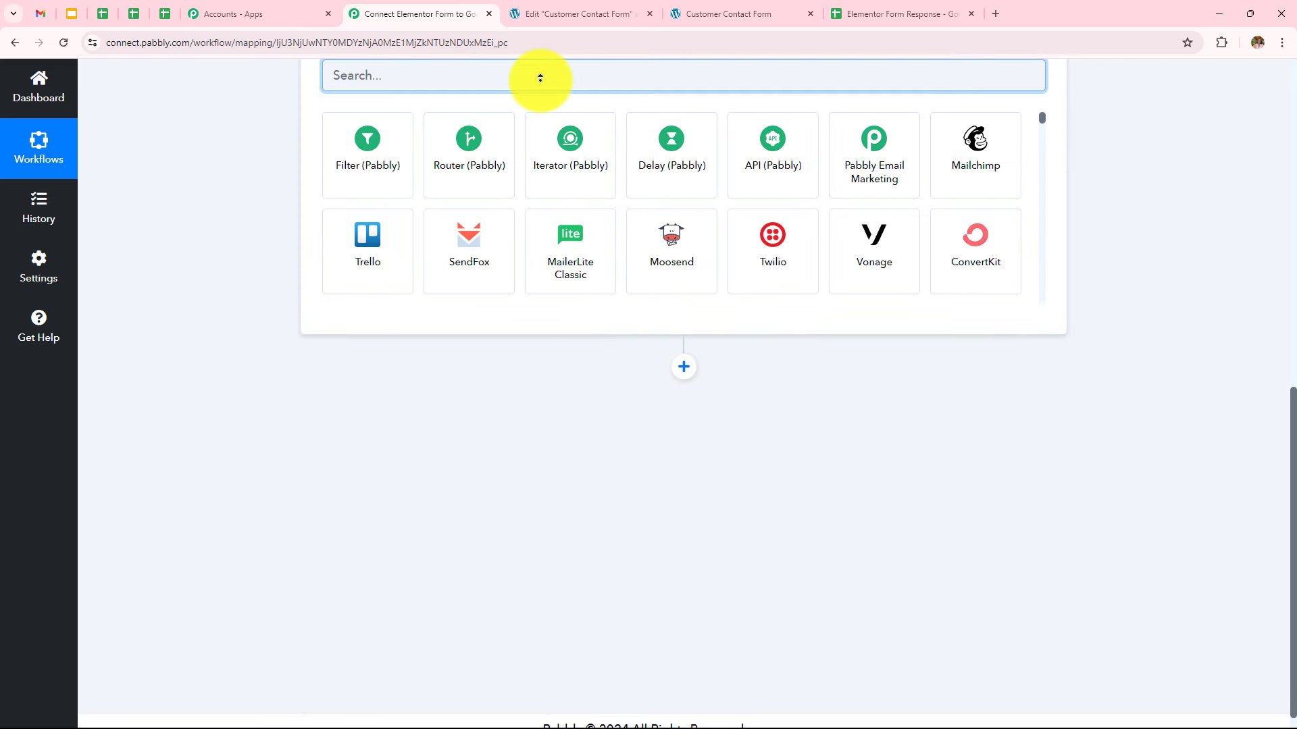
{"action": "type", "text": "Googl"}
{"action": "left_click", "coordinate": [358, 162]}
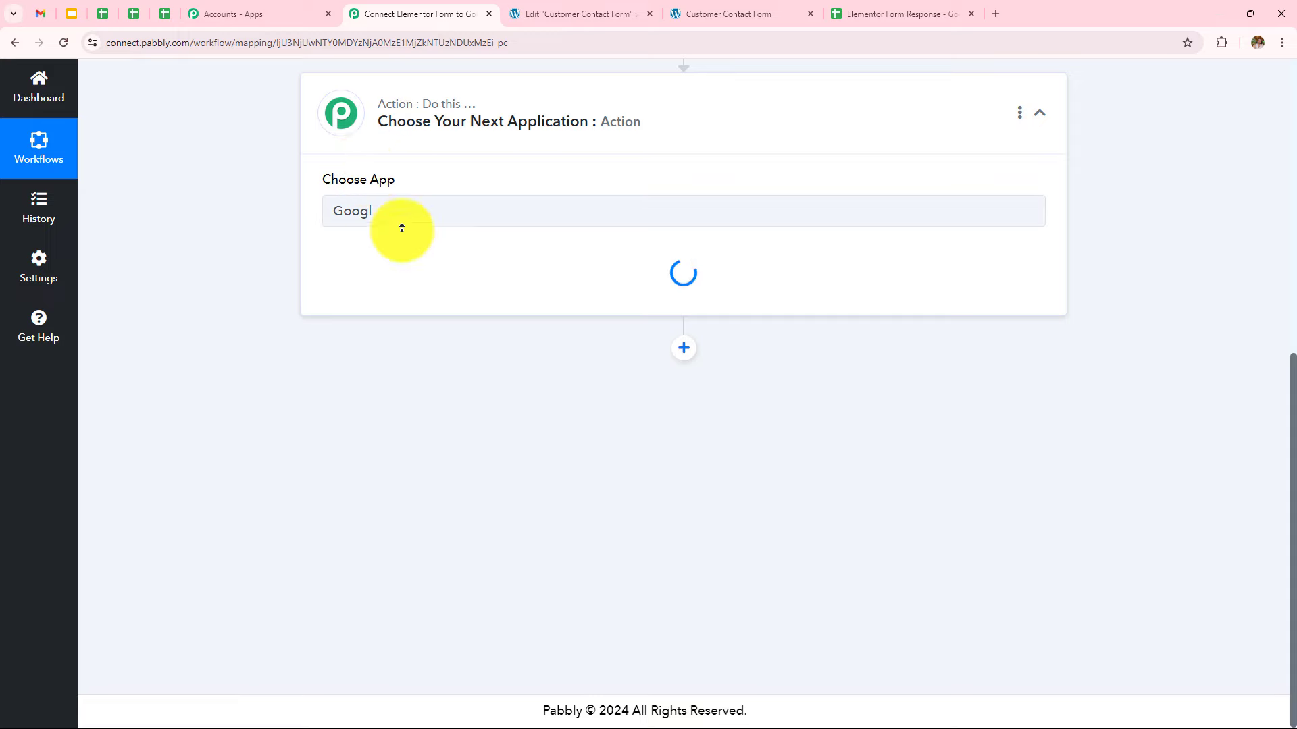
{"action": "left_click", "coordinate": [443, 252]}
{"action": "left_click", "coordinate": [410, 327]}
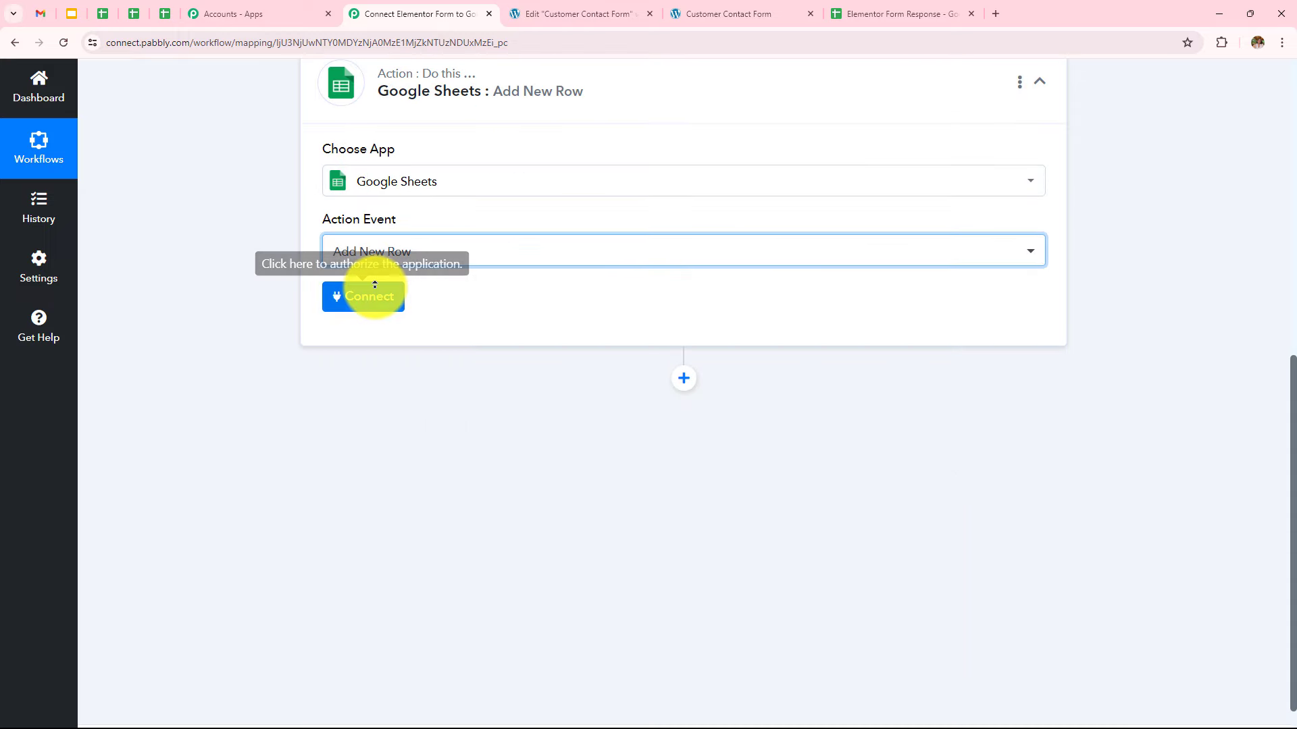
{"action": "left_click", "coordinate": [375, 286]}
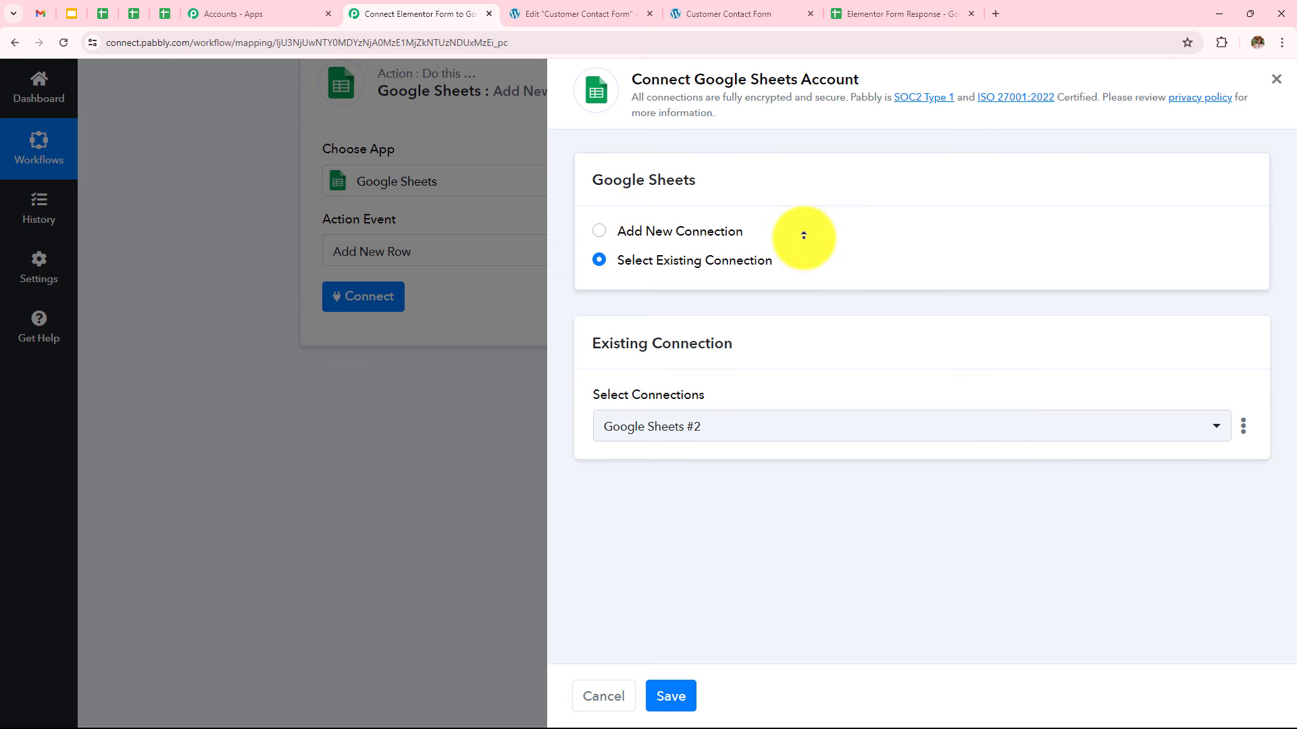
{"action": "left_click", "coordinate": [676, 697]}
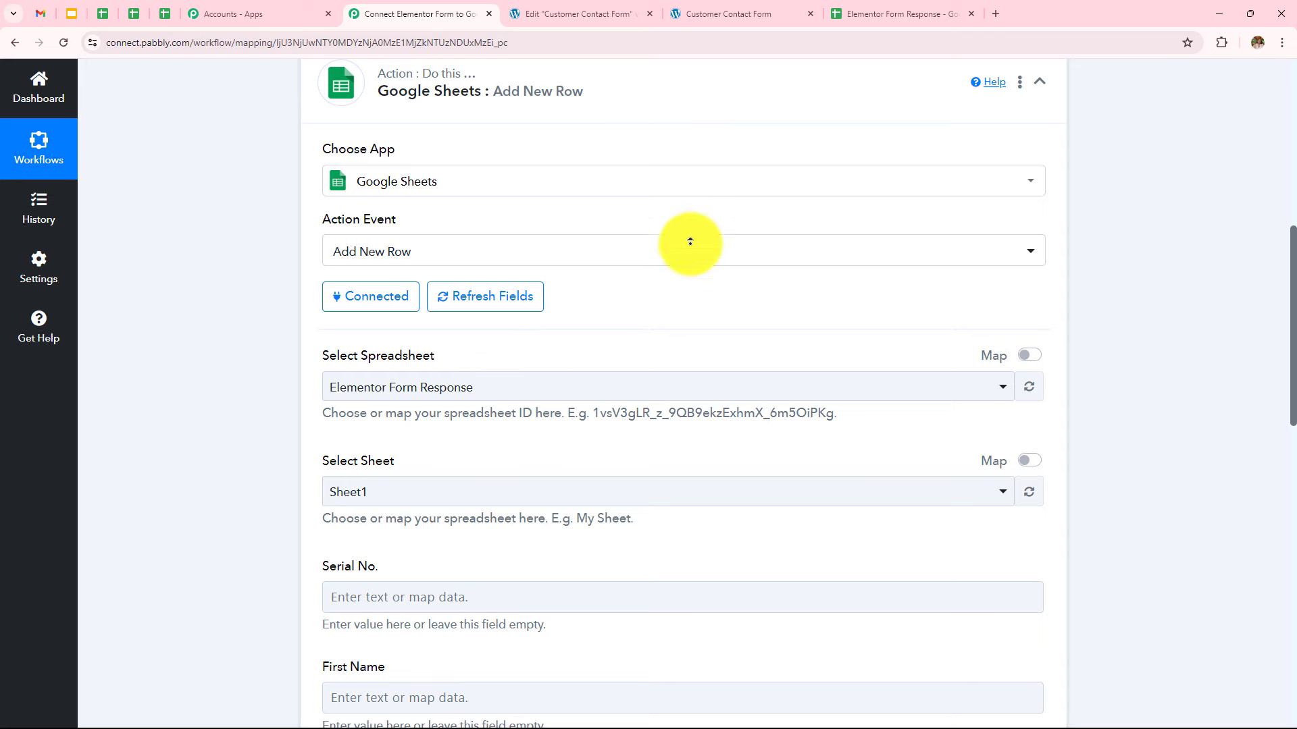
Check the response sheet's column headers and select the Elementor Form Response spreadsheet
{"action": "left_click", "coordinate": [905, 16]}
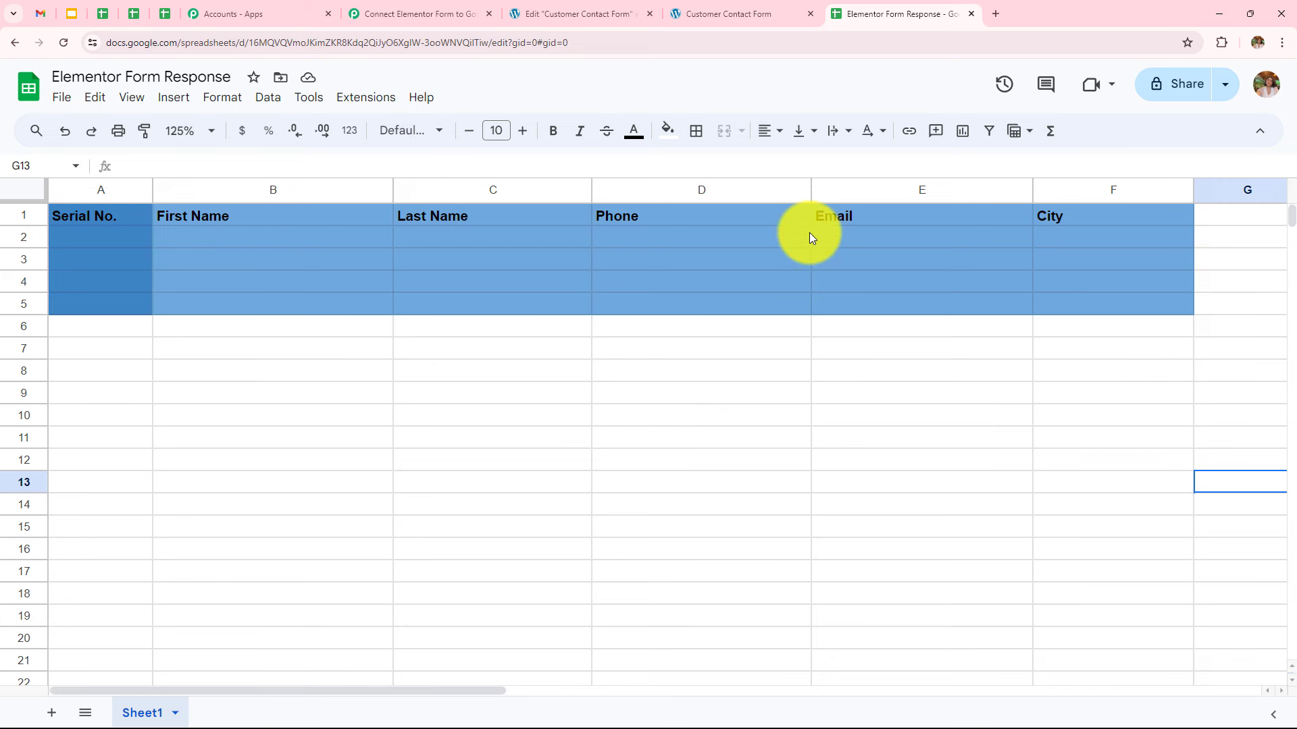
{"action": "left_click", "coordinate": [413, 14]}
{"action": "left_click", "coordinate": [402, 386]}
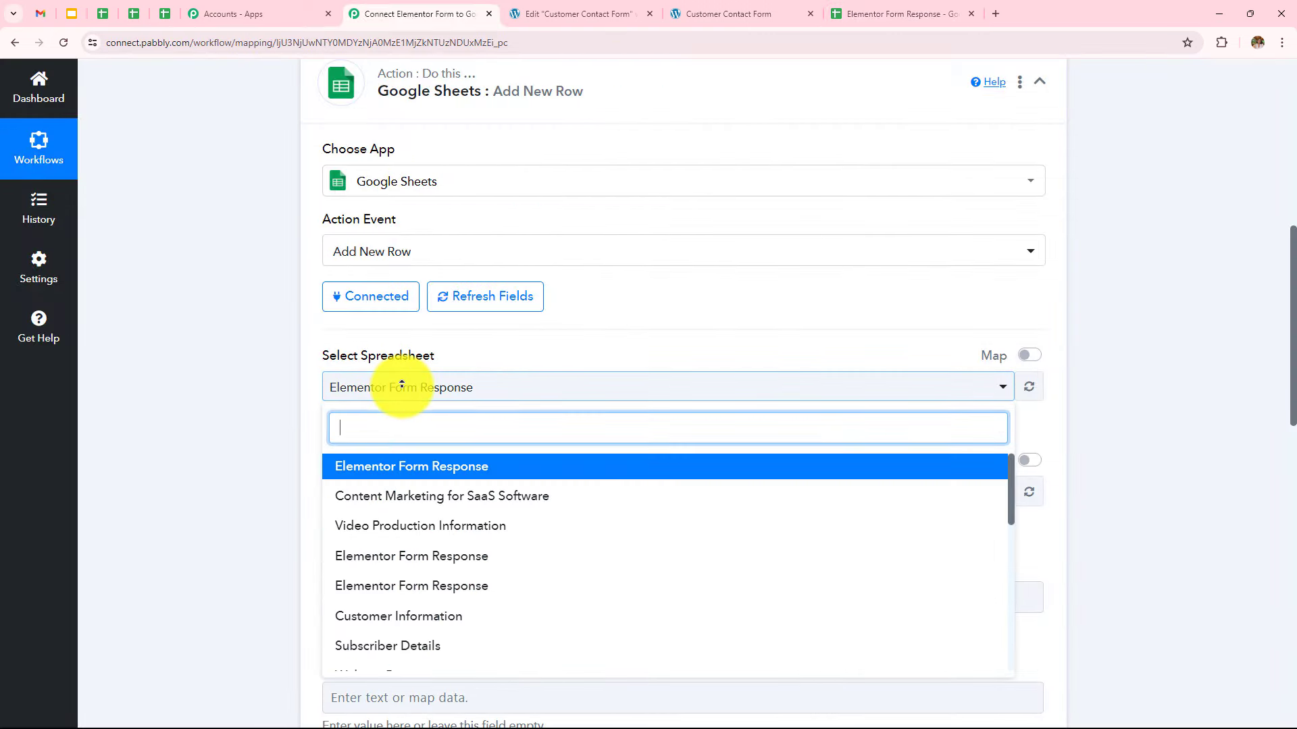
{"action": "left_click", "coordinate": [413, 472]}
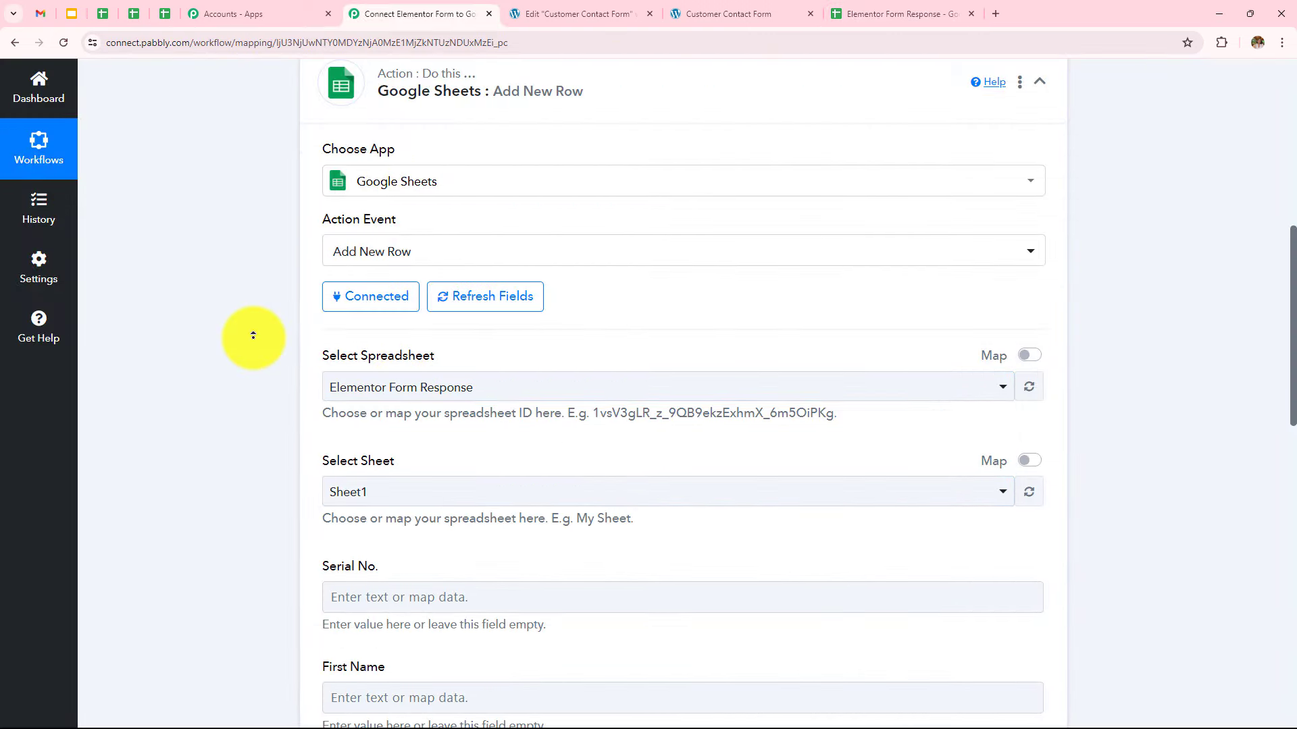
{"action": "scroll", "coordinate": [253, 335], "scroll_direction": "down", "scroll_amount": 3}
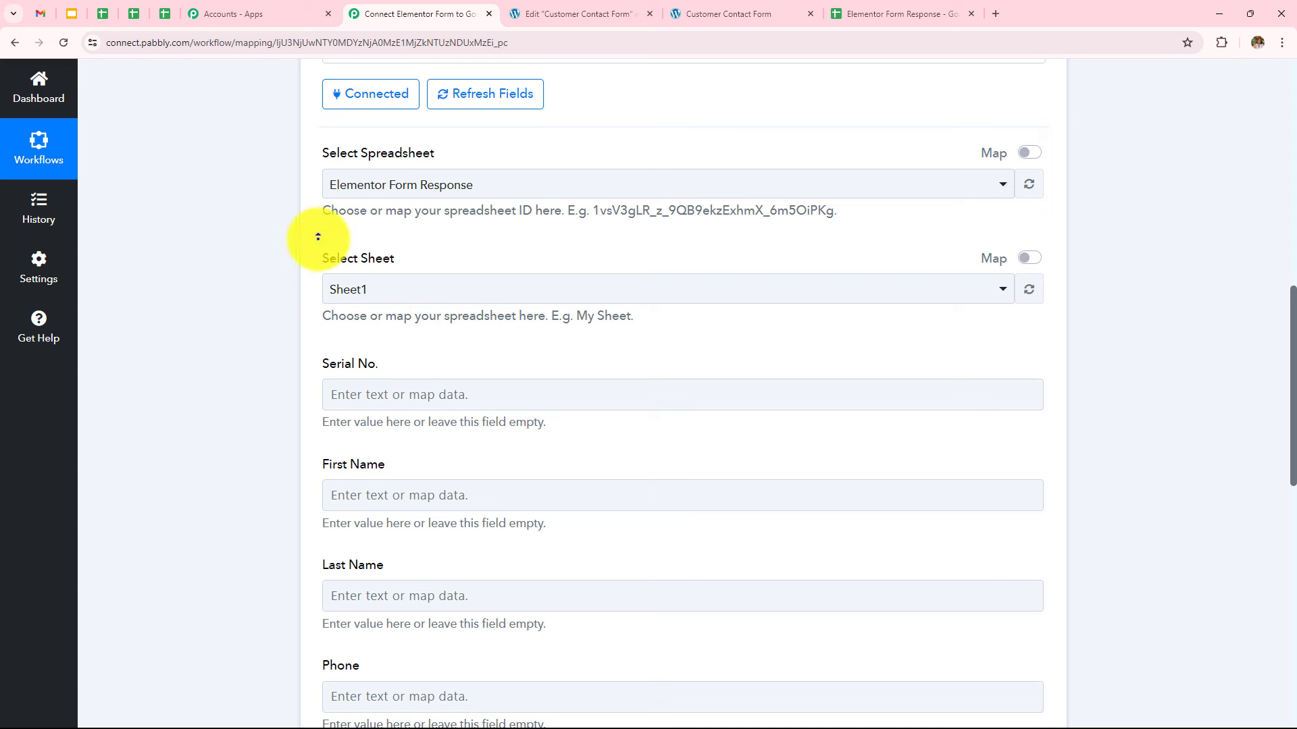
{"action": "scroll", "coordinate": [287, 255], "scroll_direction": "down", "scroll_amount": 3}
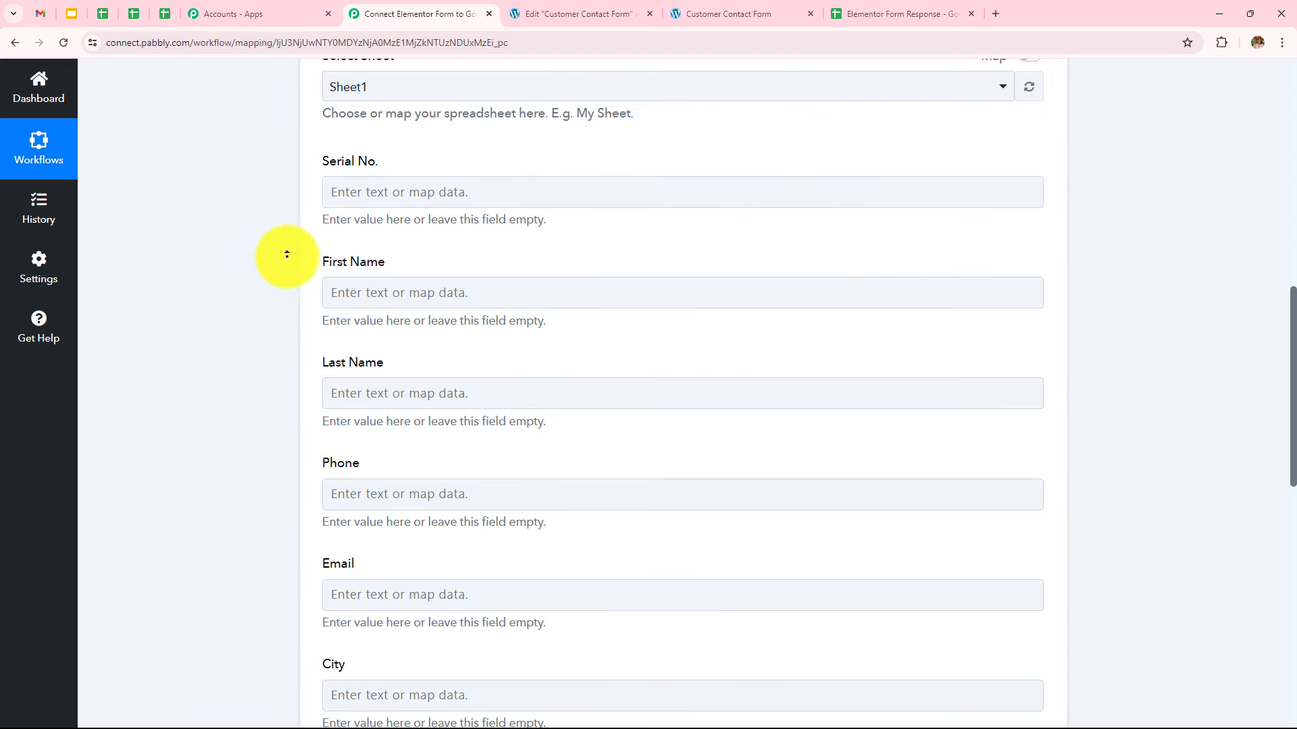
{"action": "scroll", "coordinate": [397, 162], "scroll_direction": "down", "scroll_amount": 2}
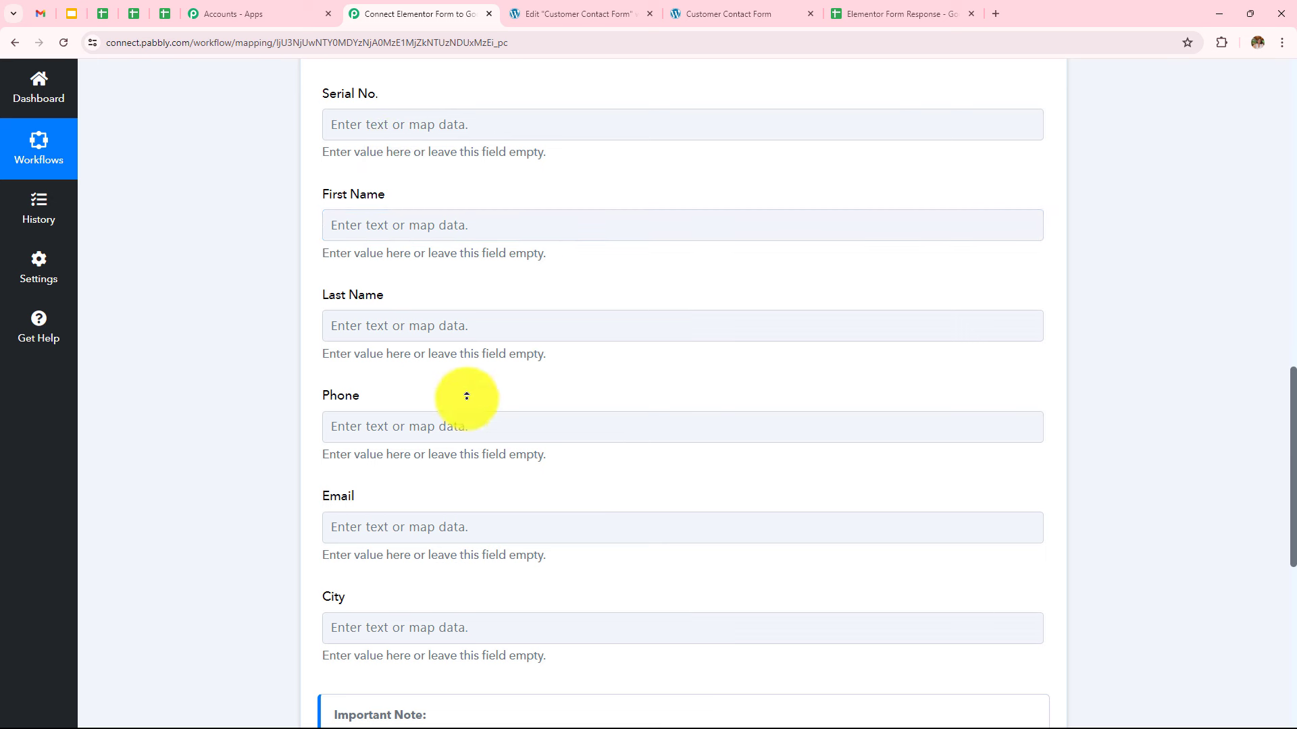
Map the submitted first name into First Name and last name into Last Name
{"action": "left_click", "coordinate": [443, 237]}
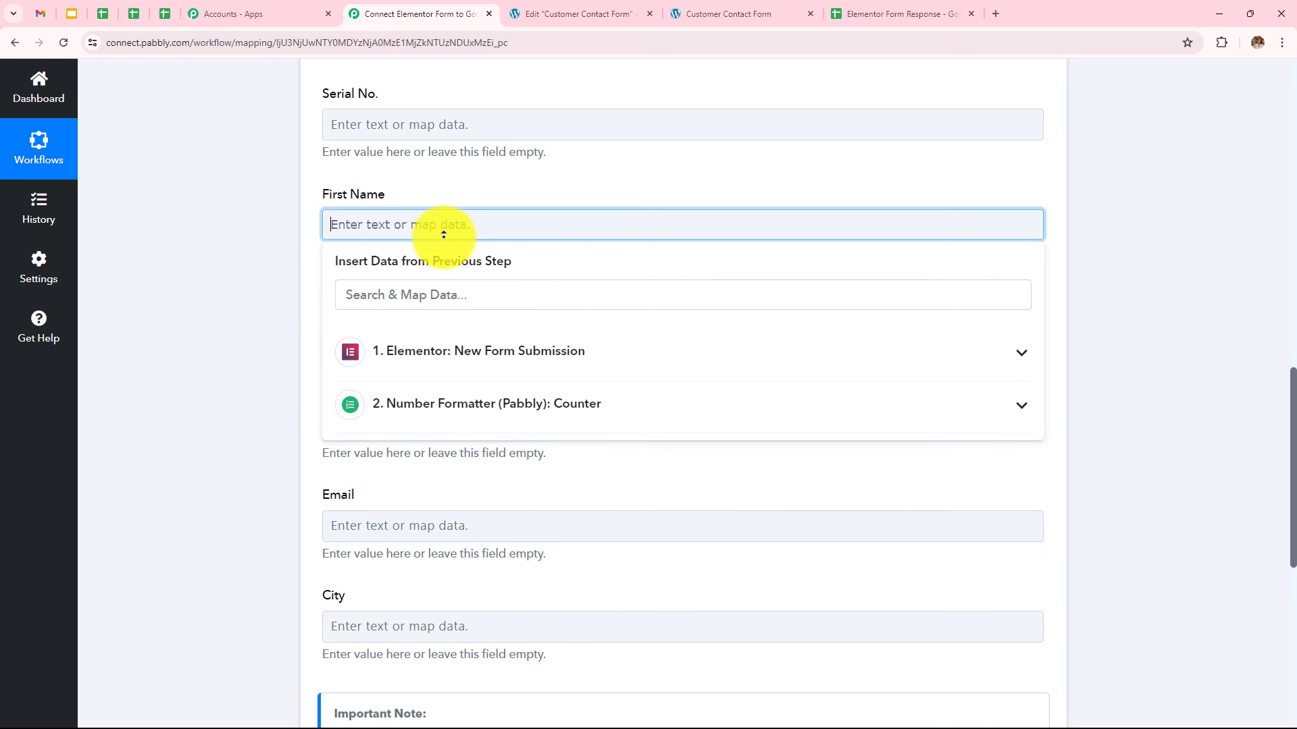
{"action": "left_click", "coordinate": [445, 351]}
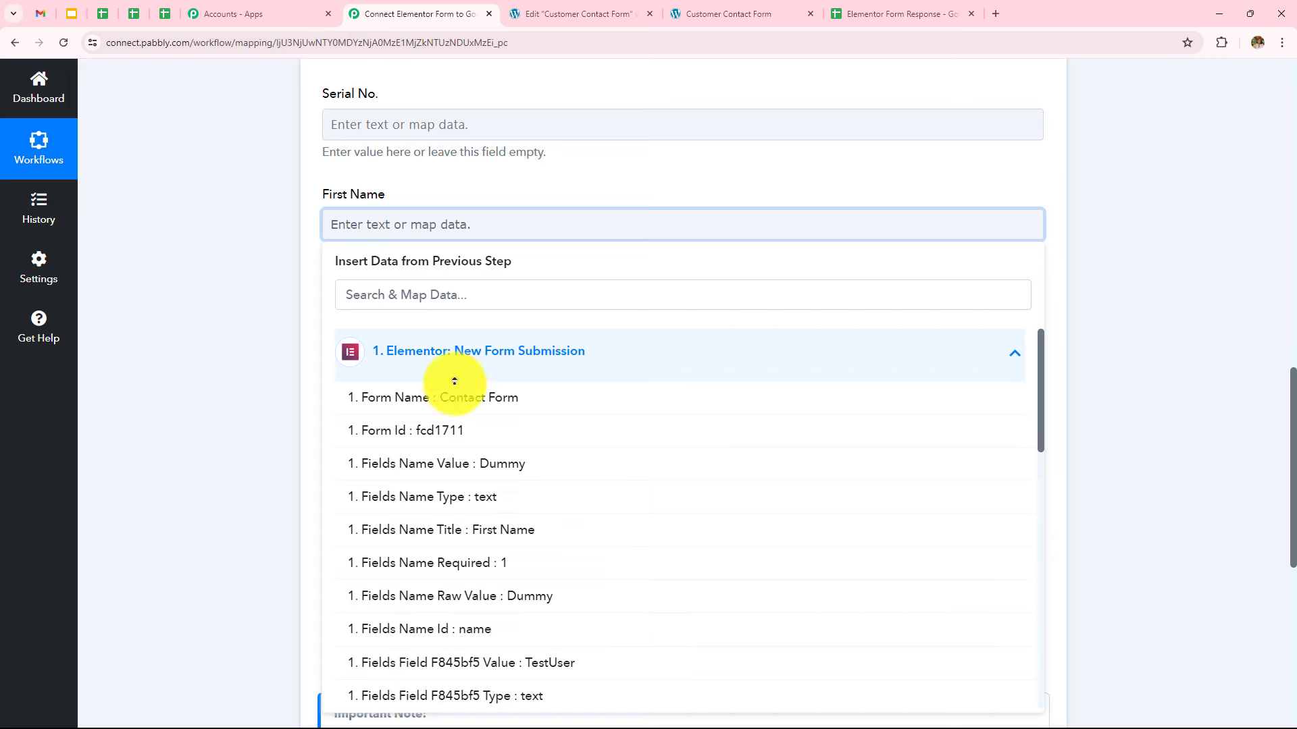
{"action": "left_click", "coordinate": [533, 461]}
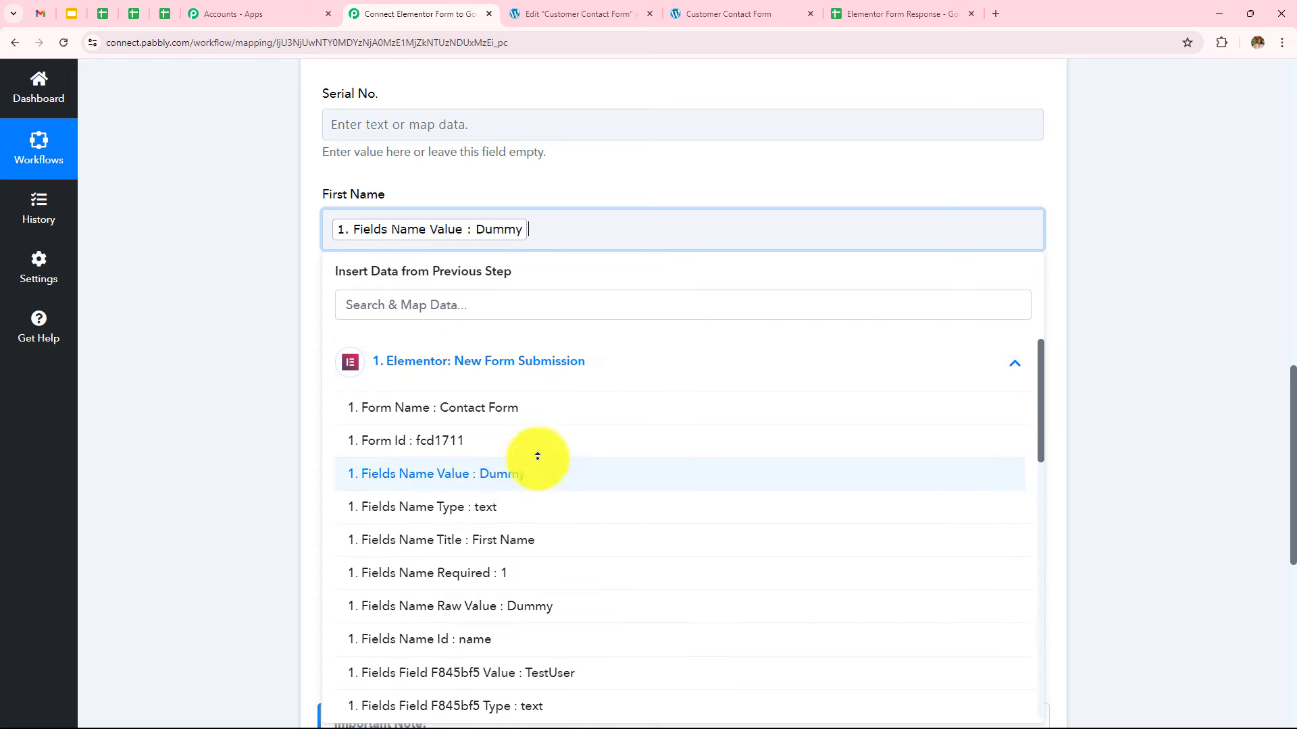
{"action": "left_click", "coordinate": [255, 246]}
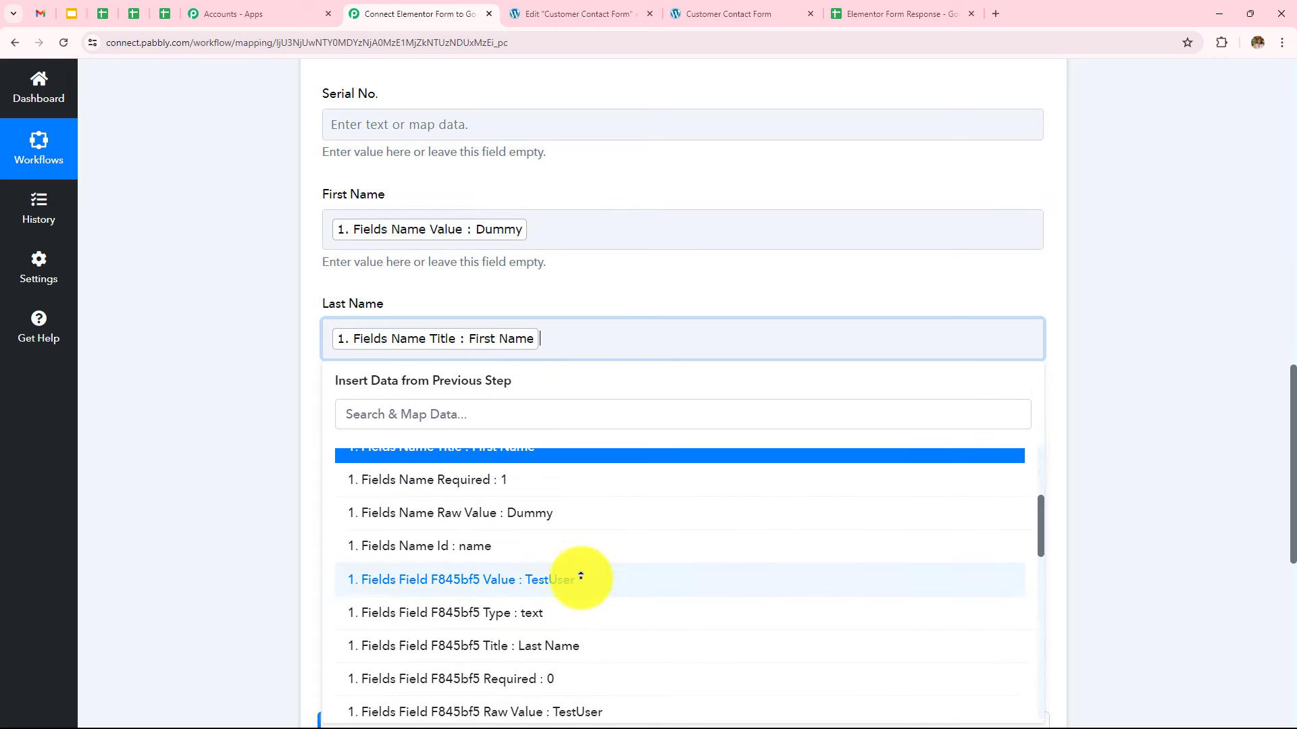
{"action": "left_click", "coordinate": [581, 577]}
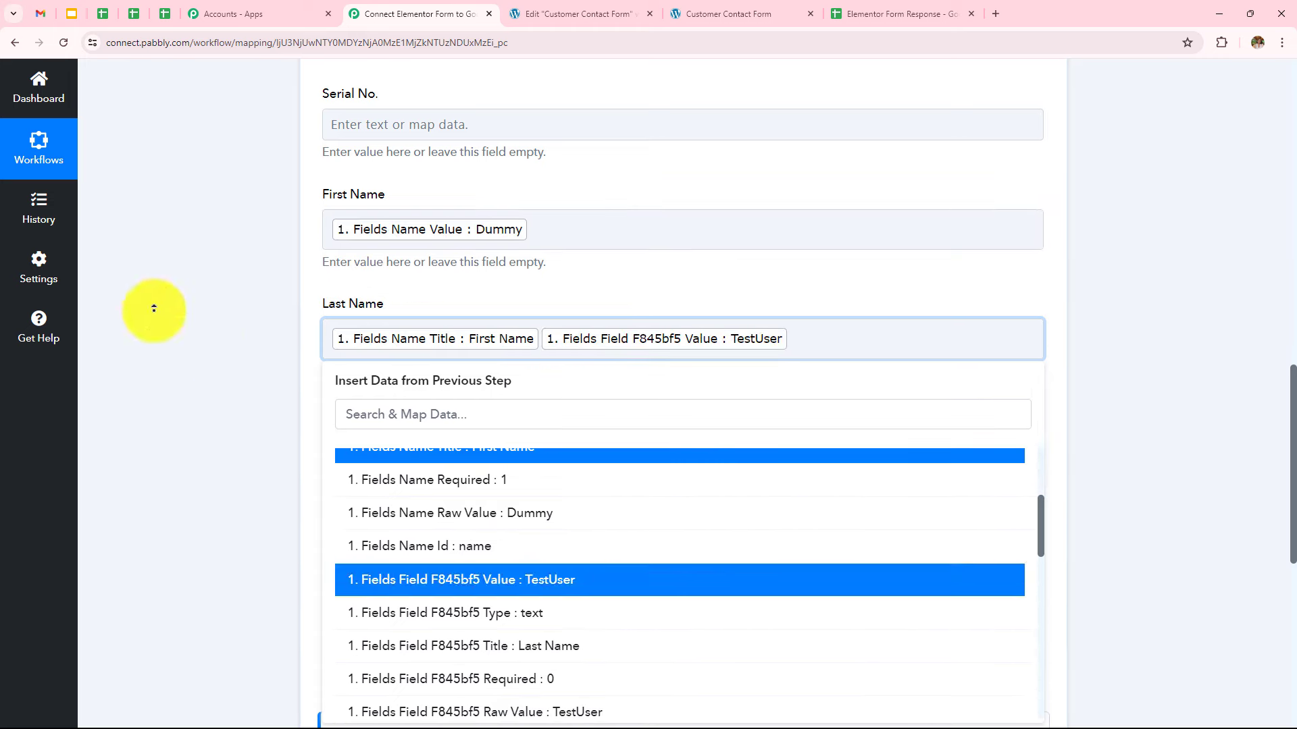
{"action": "left_click", "coordinate": [159, 306]}
{"action": "left_click", "coordinate": [540, 338]}
{"action": "scroll", "coordinate": [391, 301], "scroll_direction": "down", "scroll_amount": 2}
Map the submitted mobile number into Phone and the submitted email into Email
{"action": "left_click", "coordinate": [391, 309]}
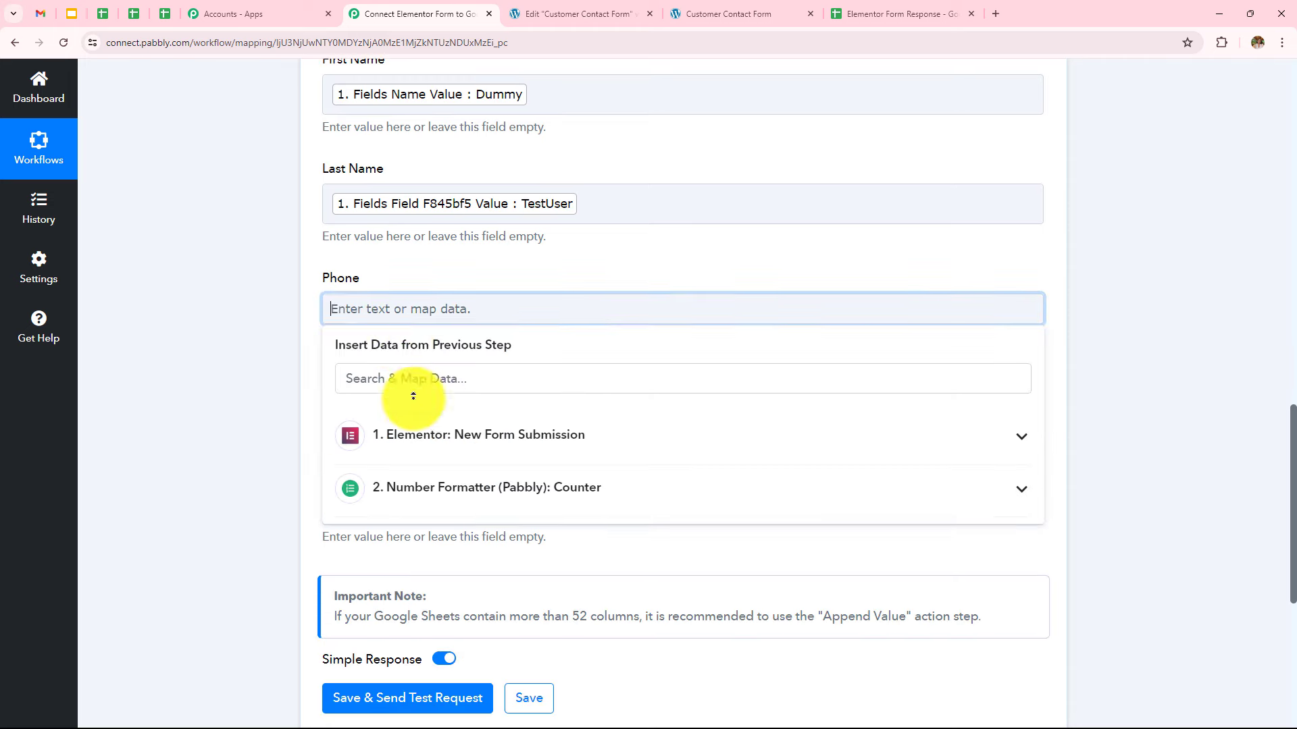
{"action": "left_click", "coordinate": [391, 433]}
{"action": "scroll", "coordinate": [377, 482], "scroll_direction": "down", "scroll_amount": 2}
{"action": "scroll", "coordinate": [642, 636], "scroll_direction": "down", "scroll_amount": 6}
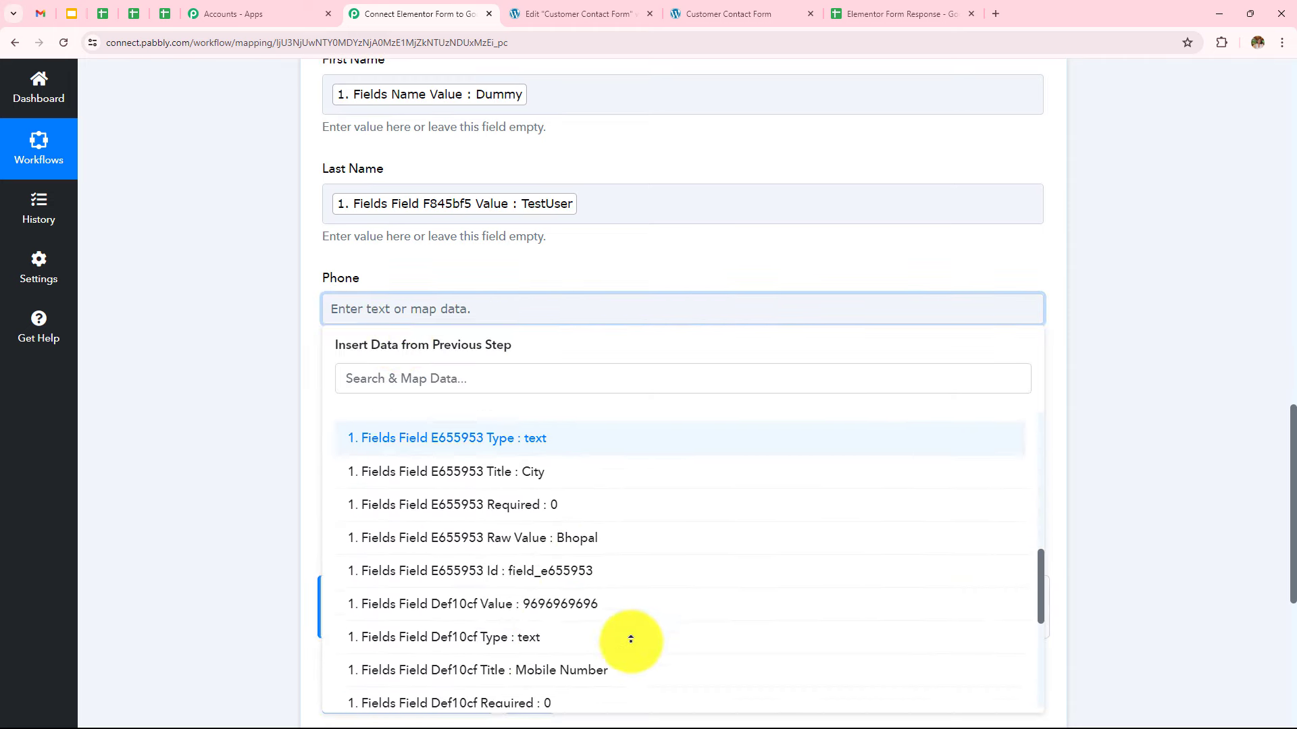
{"action": "left_click", "coordinate": [510, 599]}
{"action": "left_click", "coordinate": [243, 298]}
{"action": "left_click", "coordinate": [459, 418]}
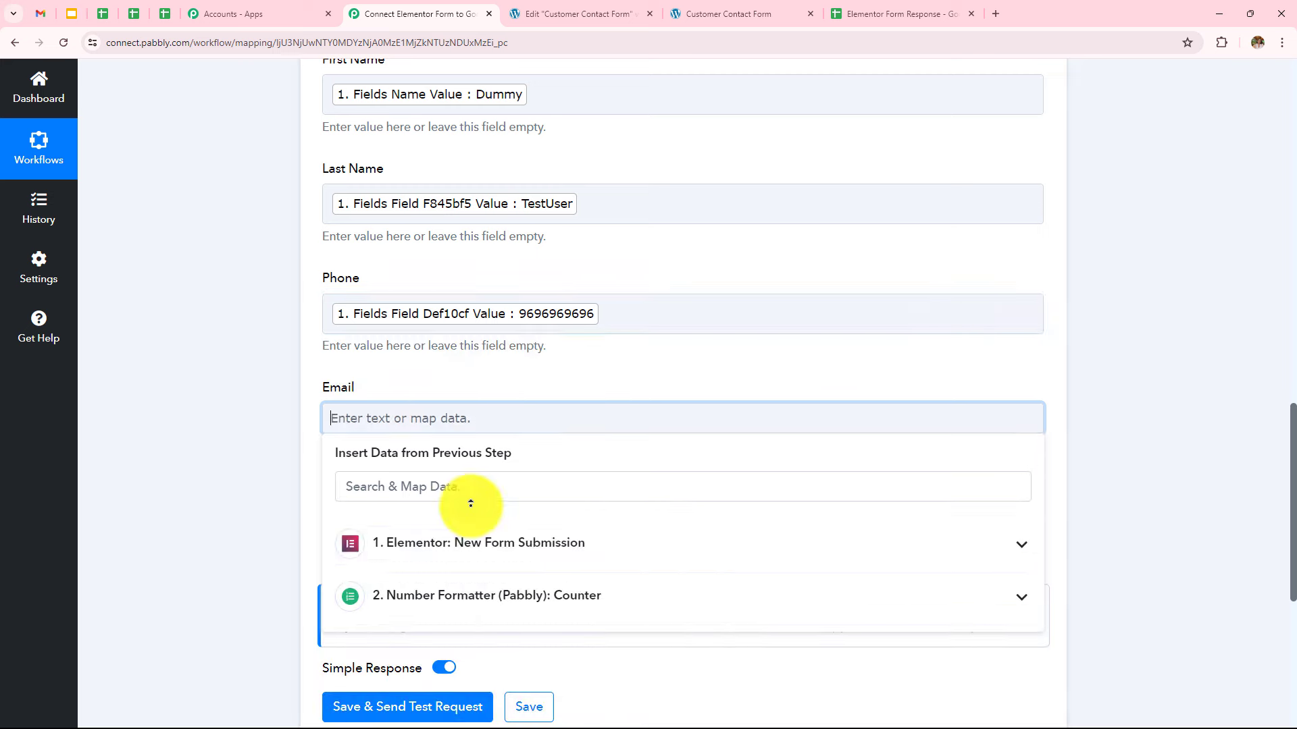
{"action": "left_click", "coordinate": [497, 543]}
{"action": "scroll", "coordinate": [507, 526], "scroll_direction": "down", "scroll_amount": 5}
{"action": "scroll", "coordinate": [507, 526], "scroll_direction": "down", "scroll_amount": 8}
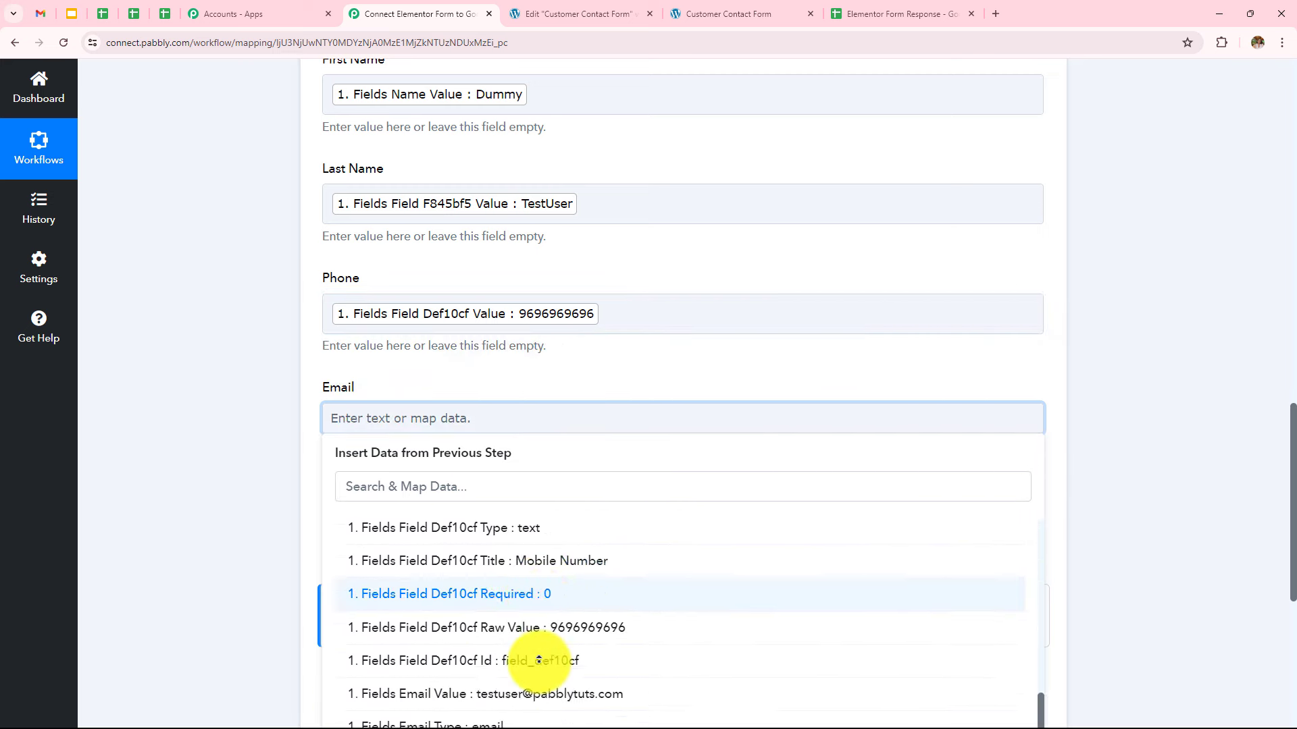
{"action": "left_click", "coordinate": [548, 706]}
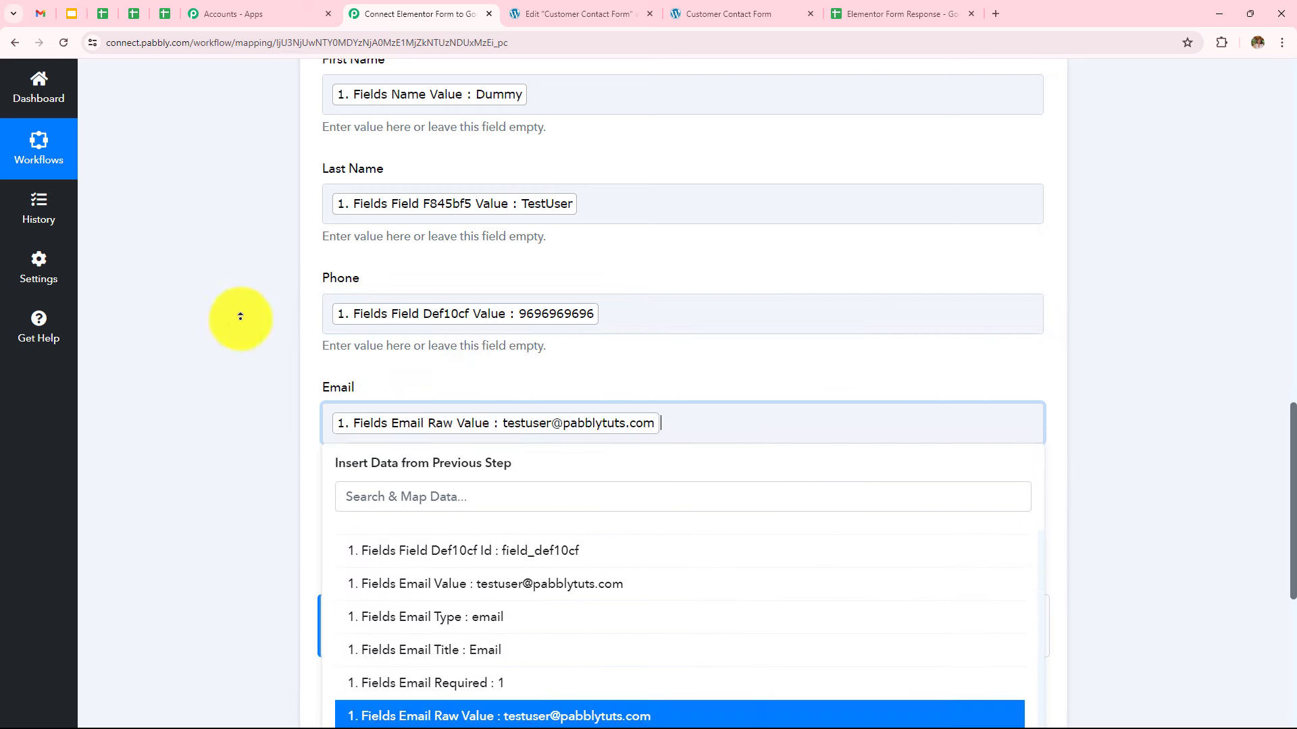
{"action": "left_click", "coordinate": [246, 304]}
Map the submitted city into the City column
{"action": "scroll", "coordinate": [418, 300], "scroll_direction": "down", "scroll_amount": 4}
{"action": "left_click", "coordinate": [419, 257]}
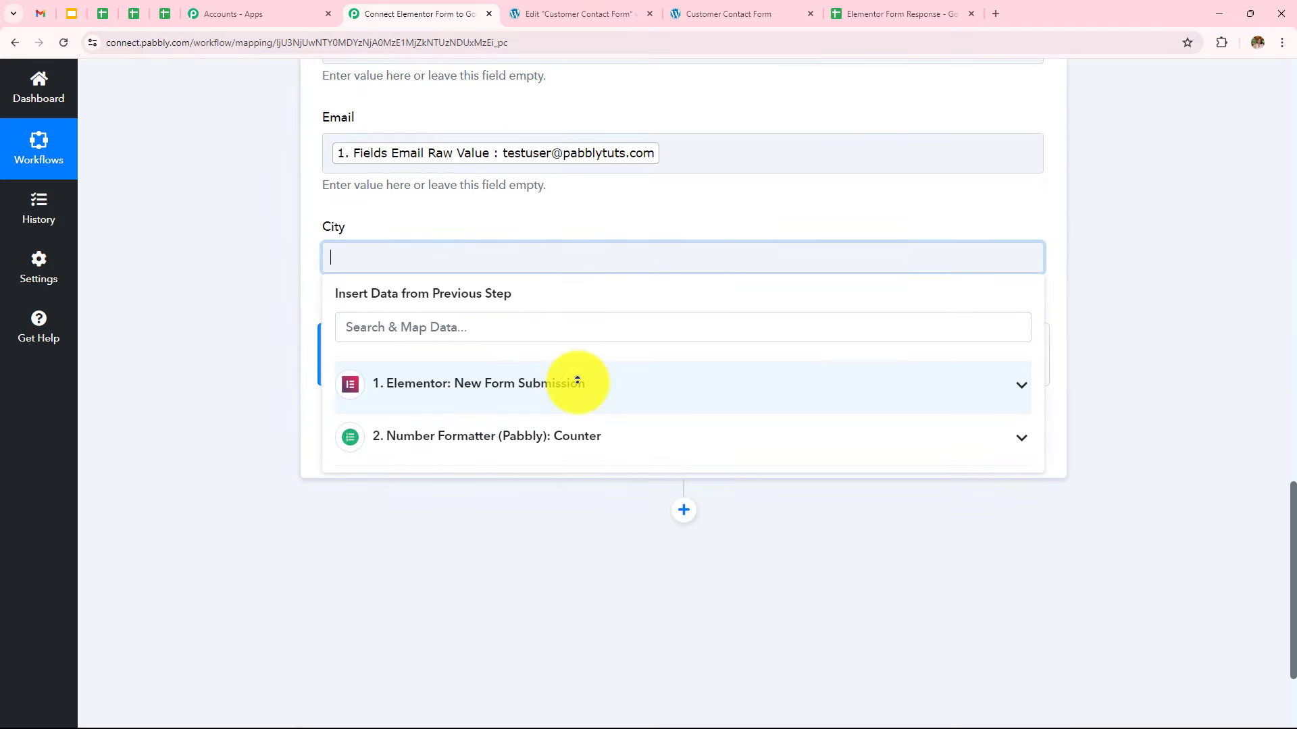
{"action": "left_click", "coordinate": [578, 379]}
{"action": "scroll", "coordinate": [492, 527], "scroll_direction": "down", "scroll_amount": 3}
{"action": "left_click", "coordinate": [536, 610]}
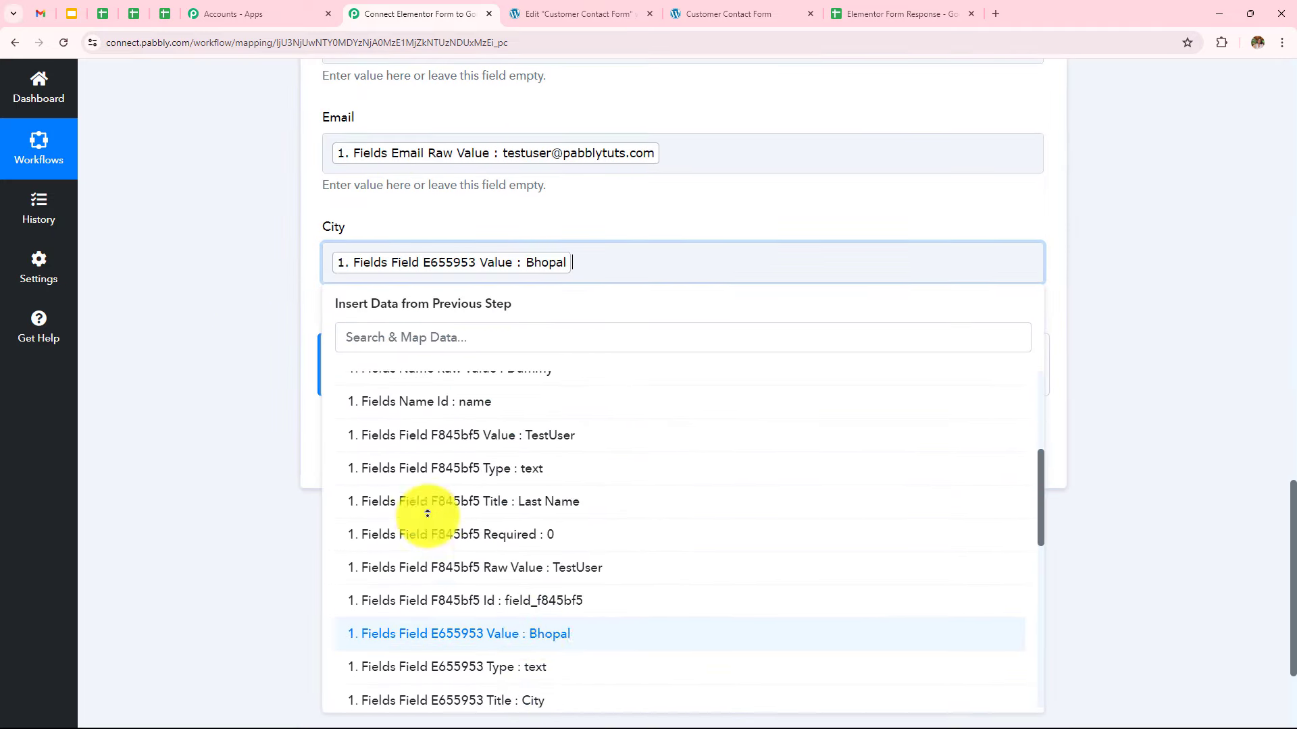
{"action": "left_click", "coordinate": [269, 434]}
{"action": "scroll", "coordinate": [508, 378], "scroll_direction": "up", "scroll_amount": 9}
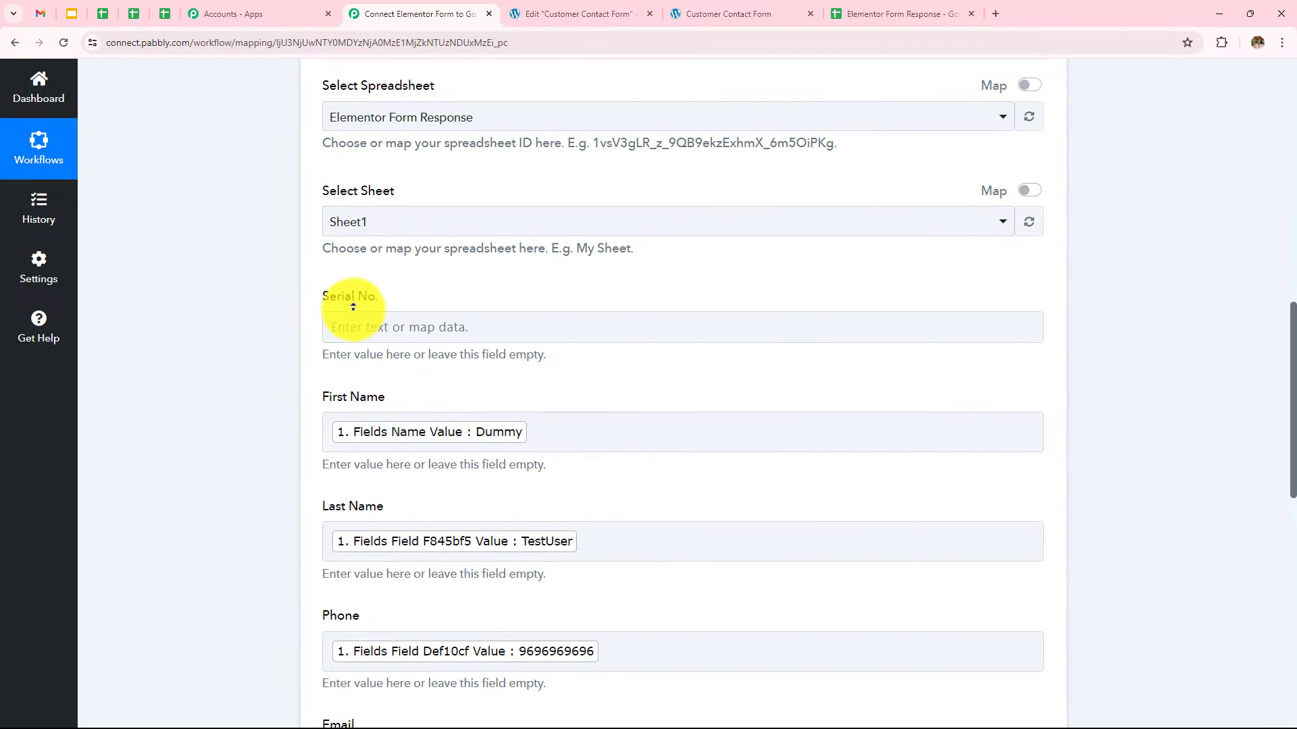
Insert the Counter step's '2. Final Value' into the Serial No. column
{"action": "left_click", "coordinate": [408, 332]}
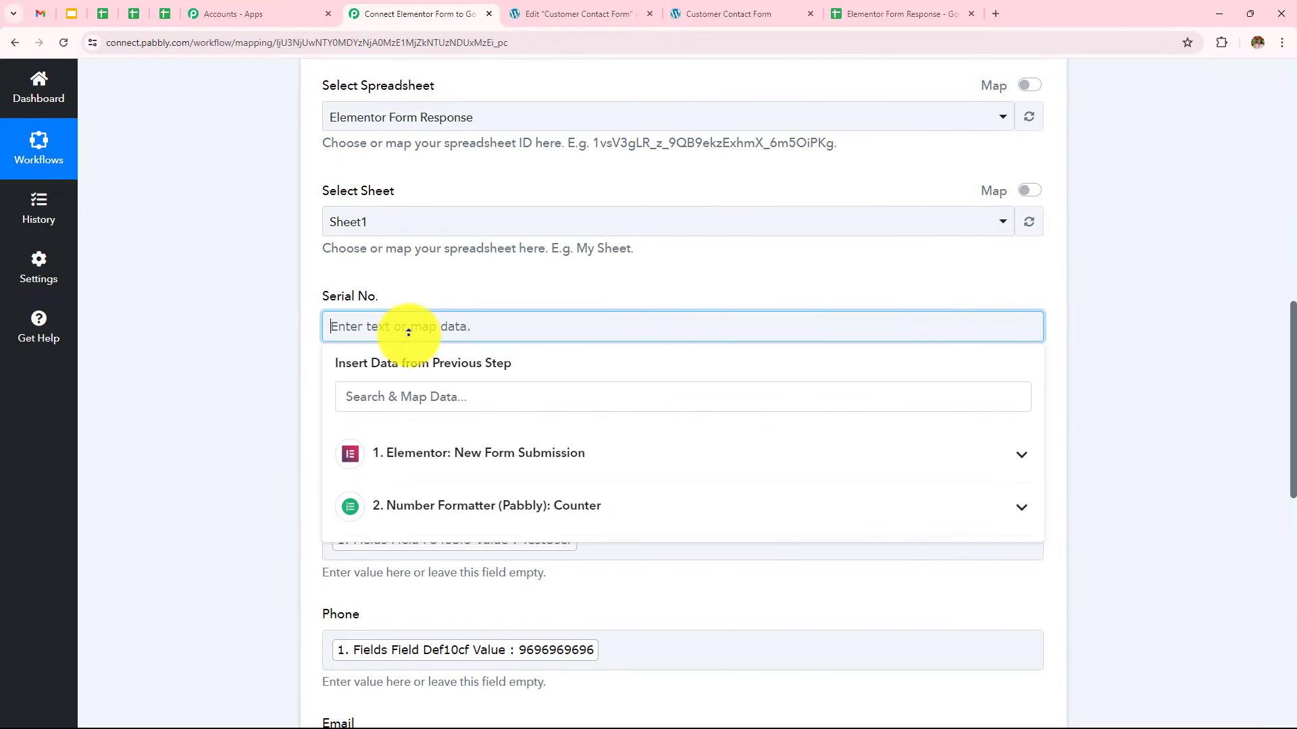
{"action": "left_click", "coordinate": [491, 518]}
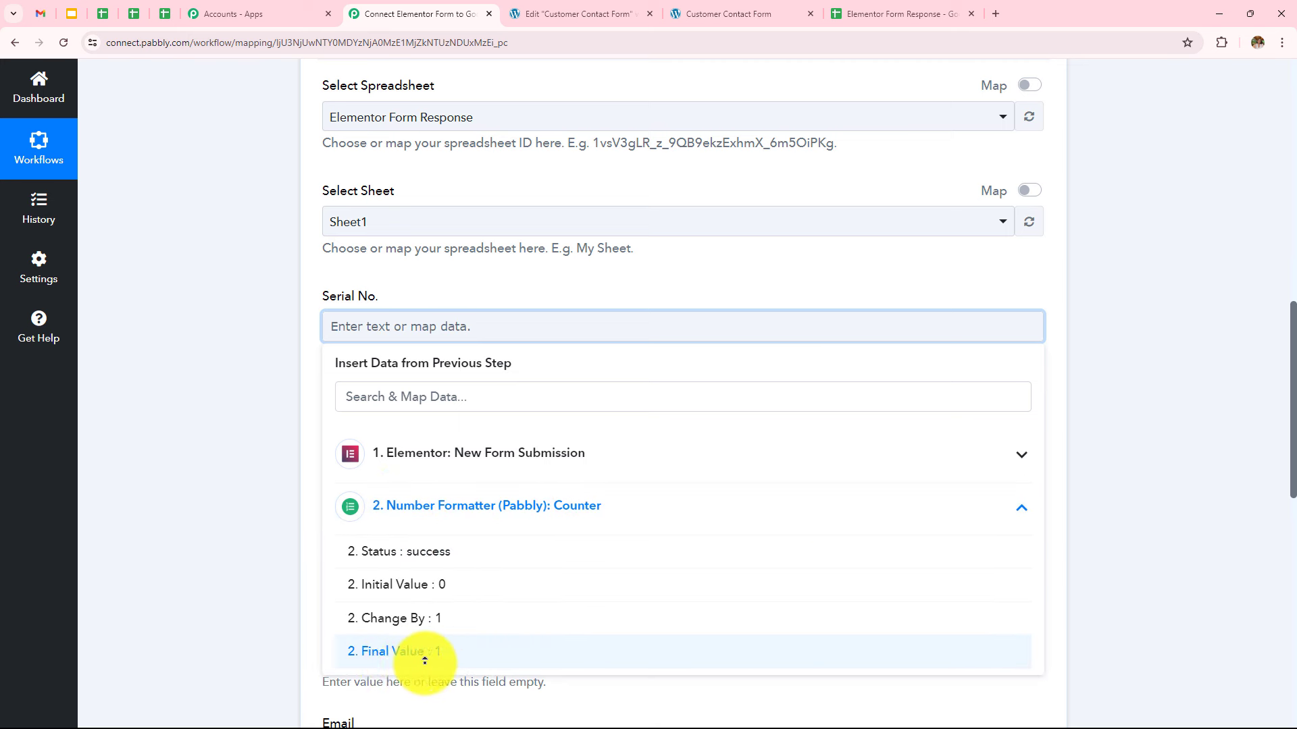
{"action": "left_click", "coordinate": [462, 656]}
{"action": "left_click", "coordinate": [232, 434]}
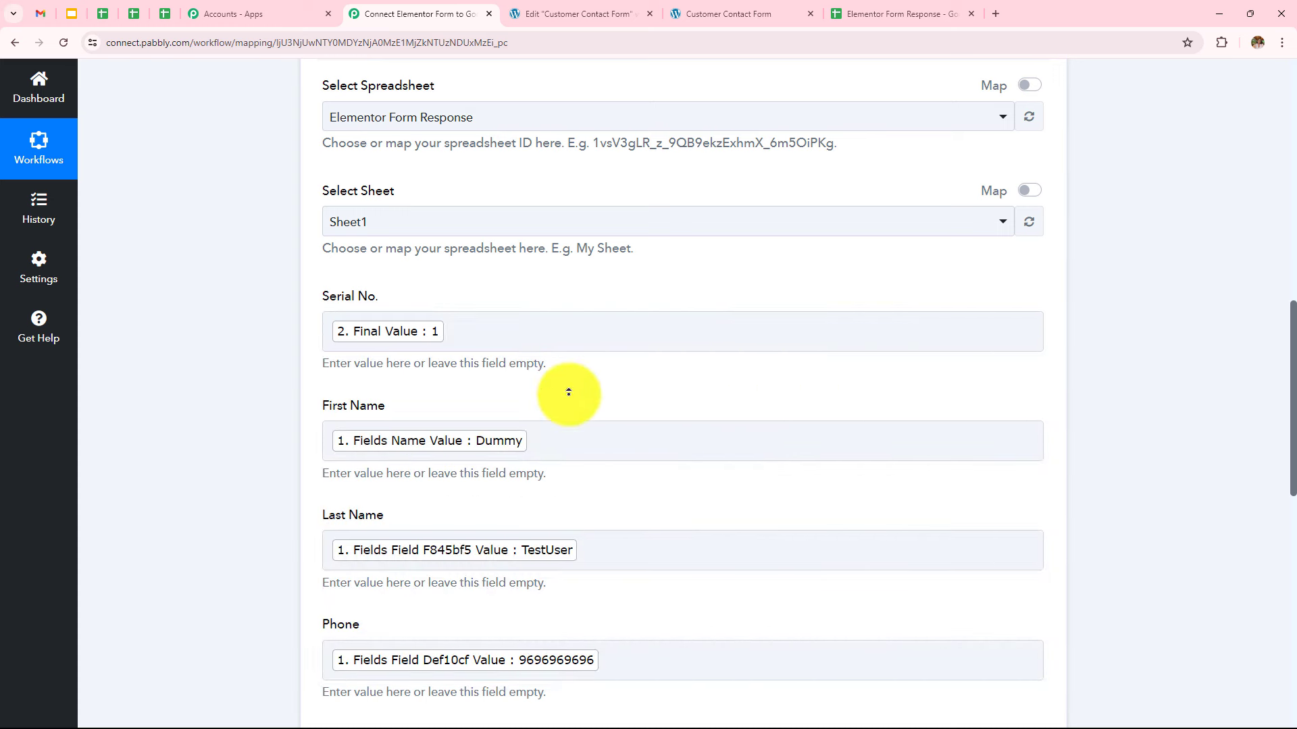
{"action": "scroll", "coordinate": [568, 392], "scroll_direction": "down", "scroll_amount": 1}
{"action": "scroll", "coordinate": [569, 393], "scroll_direction": "down", "scroll_amount": 8}
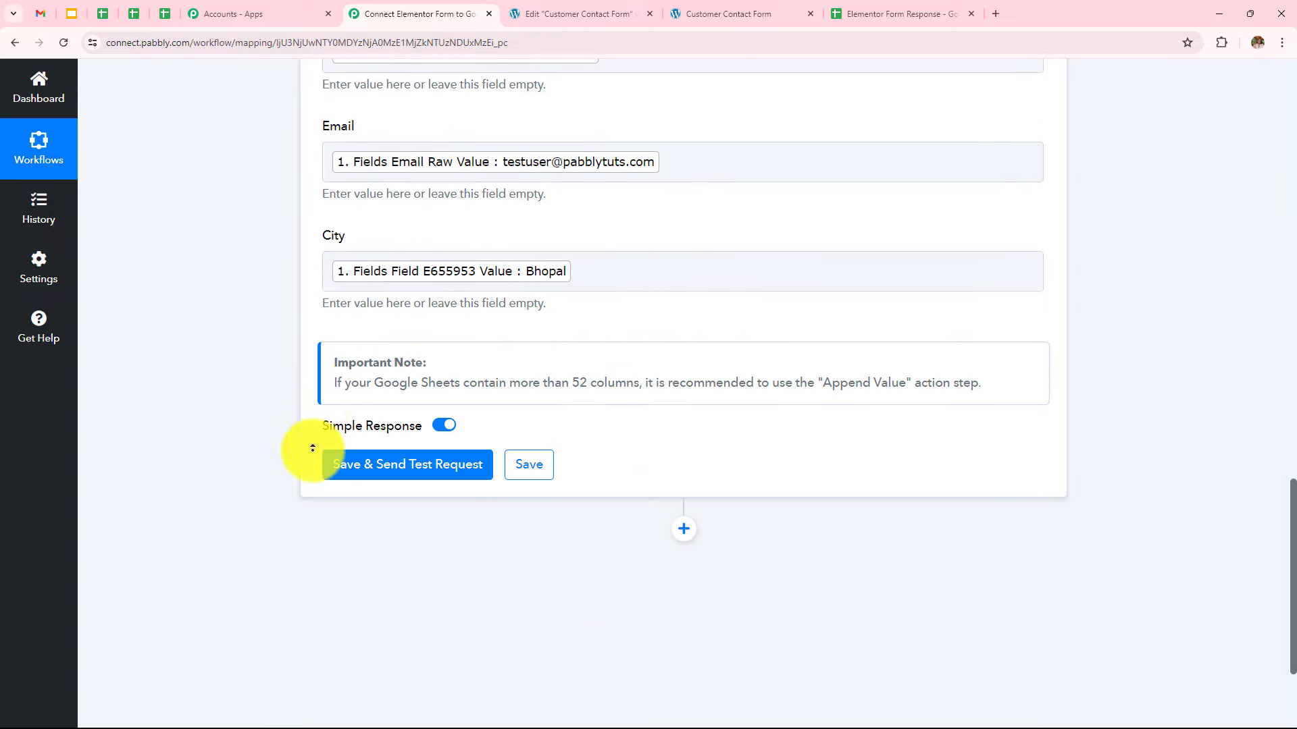
Save and send a test request, then confirm the new row with Serial No. 1 in the sheet
{"action": "left_click", "coordinate": [439, 462]}
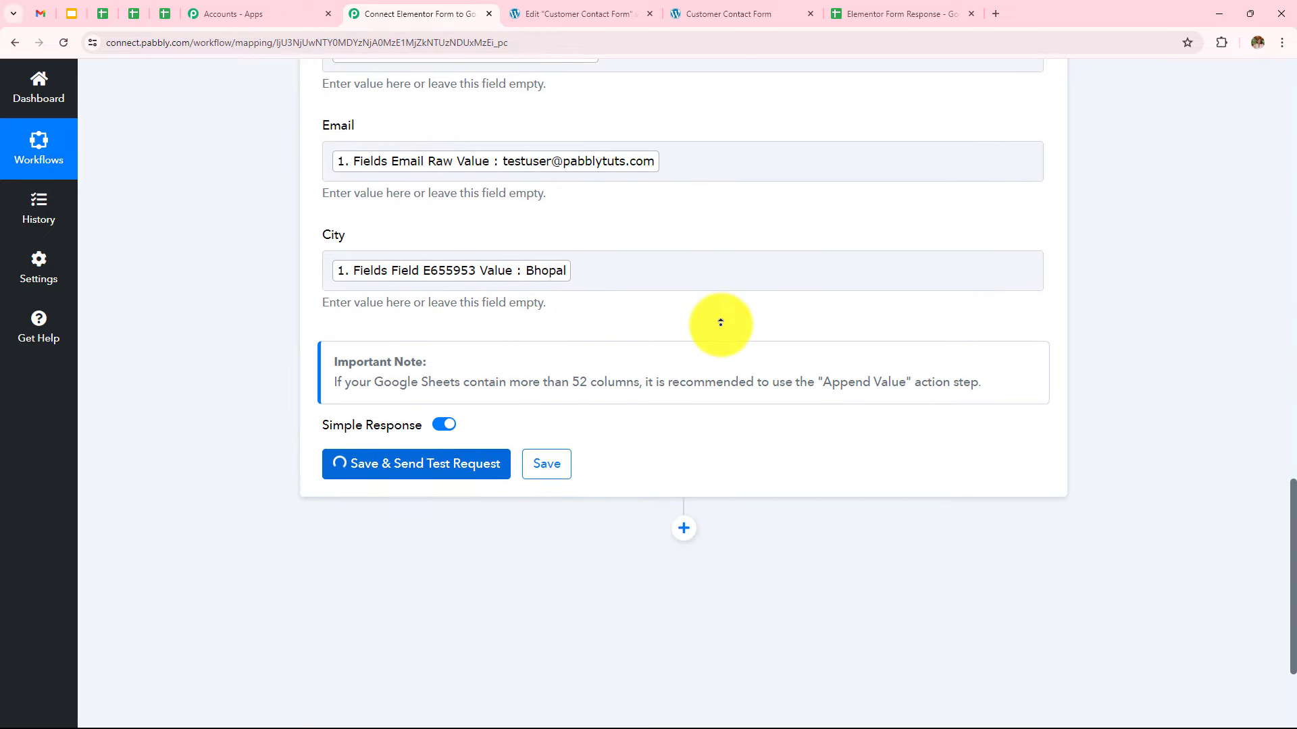
{"action": "scroll", "coordinate": [723, 324], "scroll_direction": "down", "scroll_amount": 2}
{"action": "scroll", "coordinate": [721, 322], "scroll_direction": "down", "scroll_amount": 1}
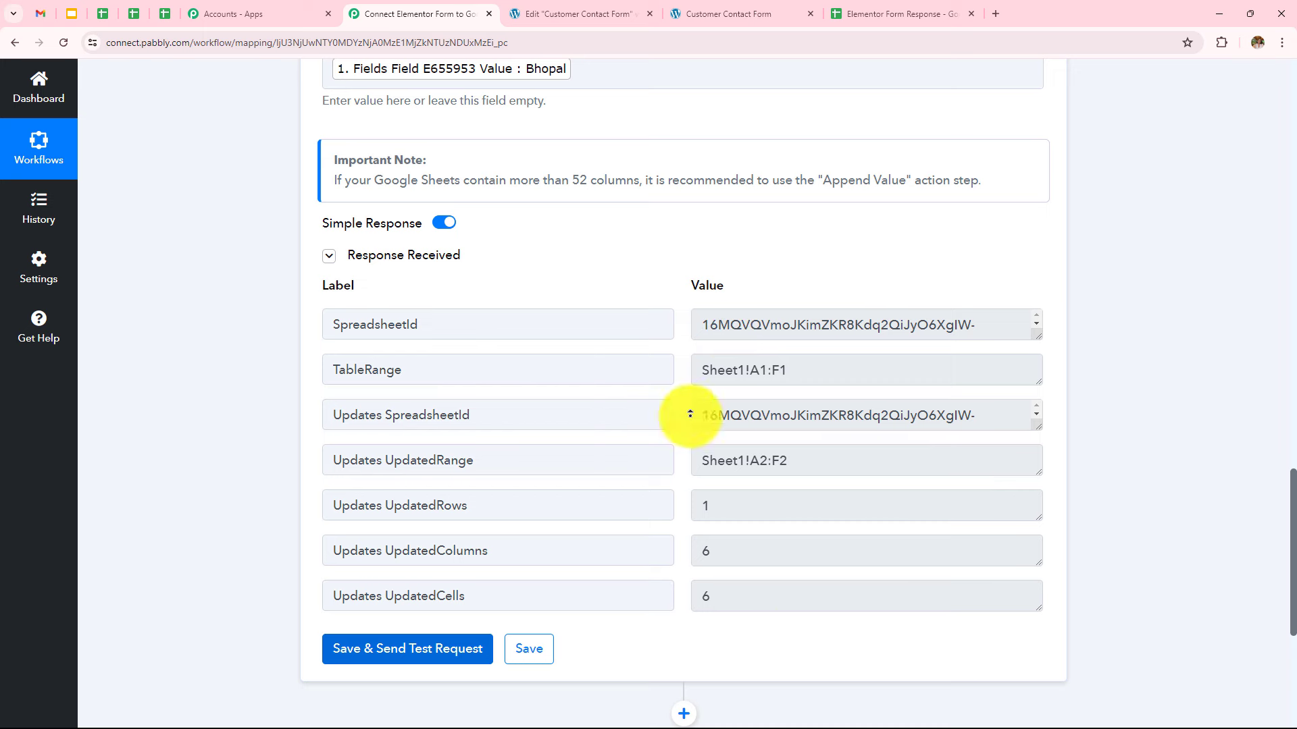
{"action": "left_click", "coordinate": [912, 15]}
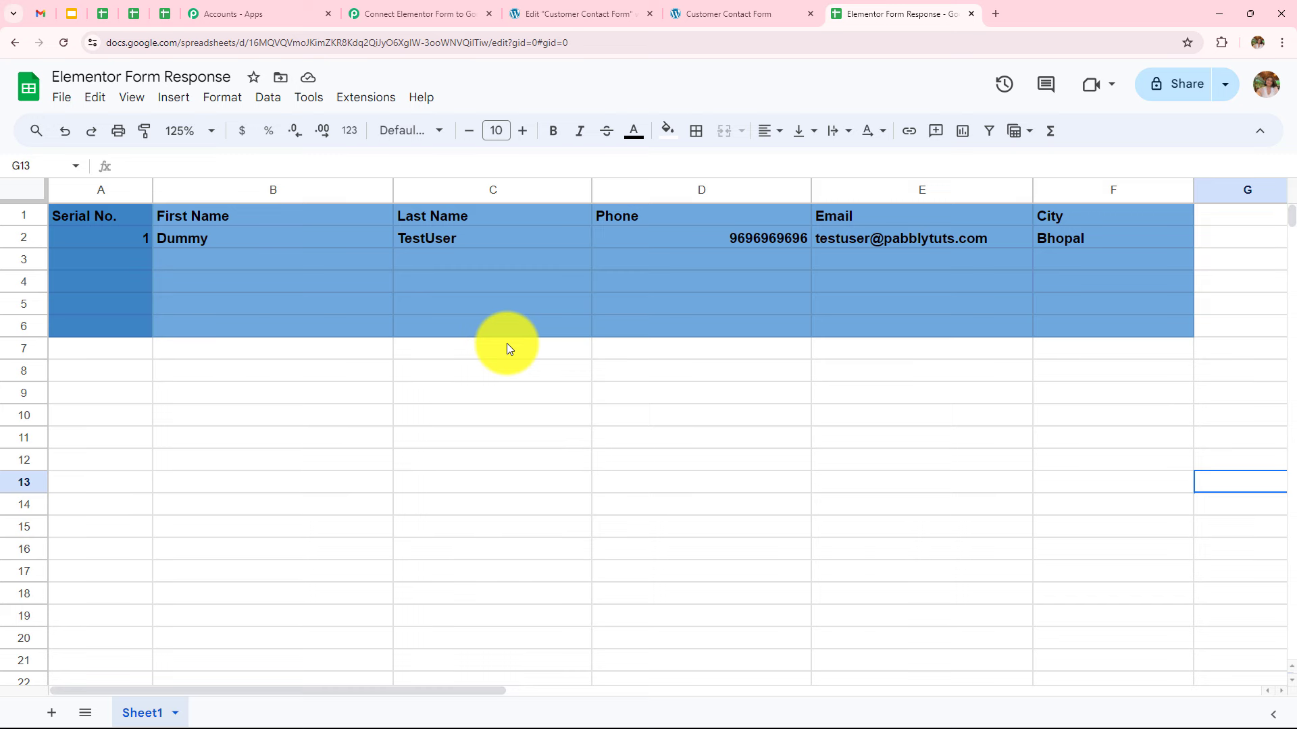
{"action": "left_click", "coordinate": [751, 22]}
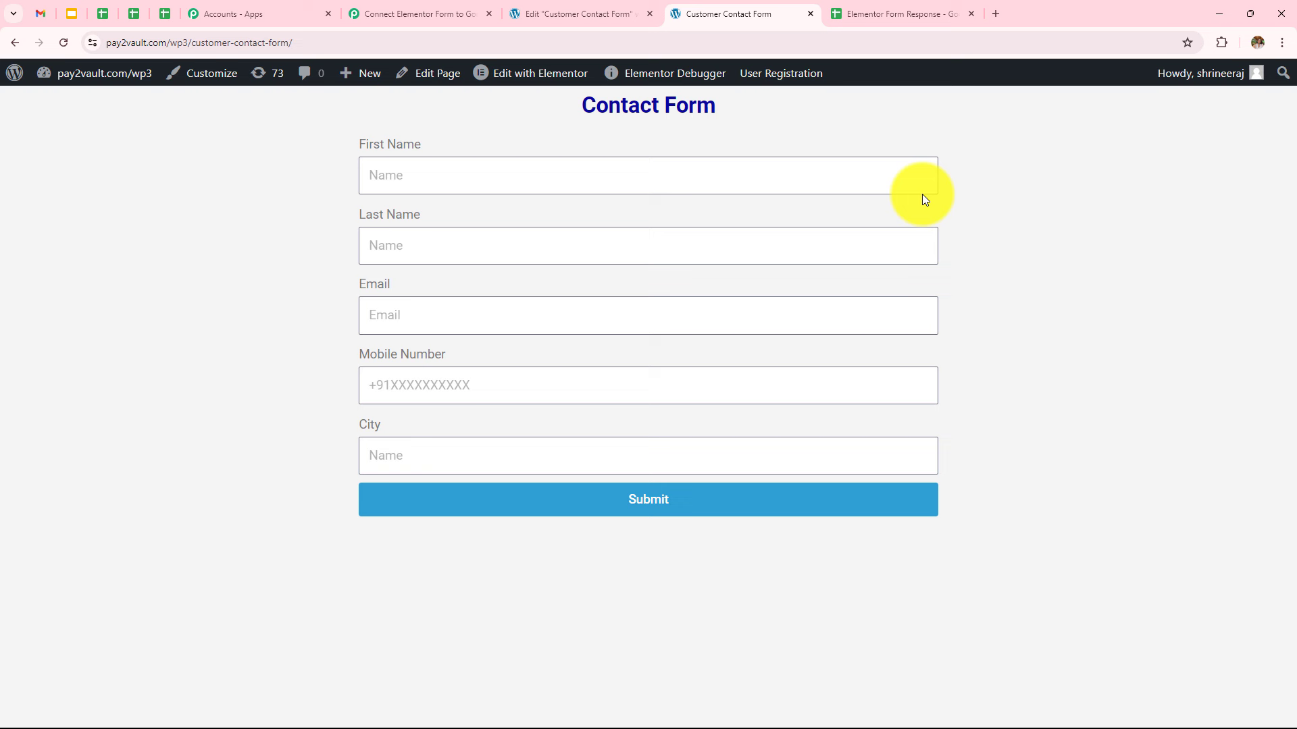
Fill First and Last Name from saved suggestions and enter a test e-mail and mobile number
{"action": "left_click", "coordinate": [576, 183]}
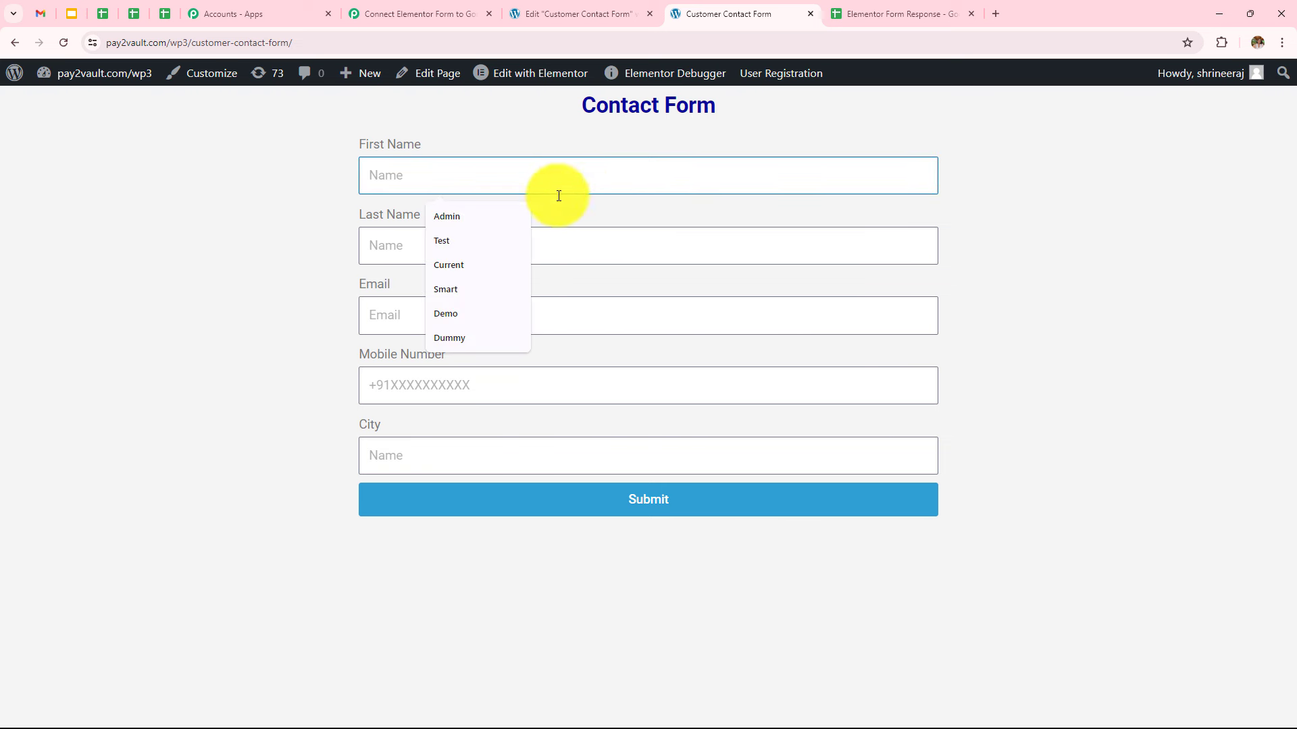
{"action": "left_click", "coordinate": [477, 258]}
{"action": "left_click", "coordinate": [479, 255]}
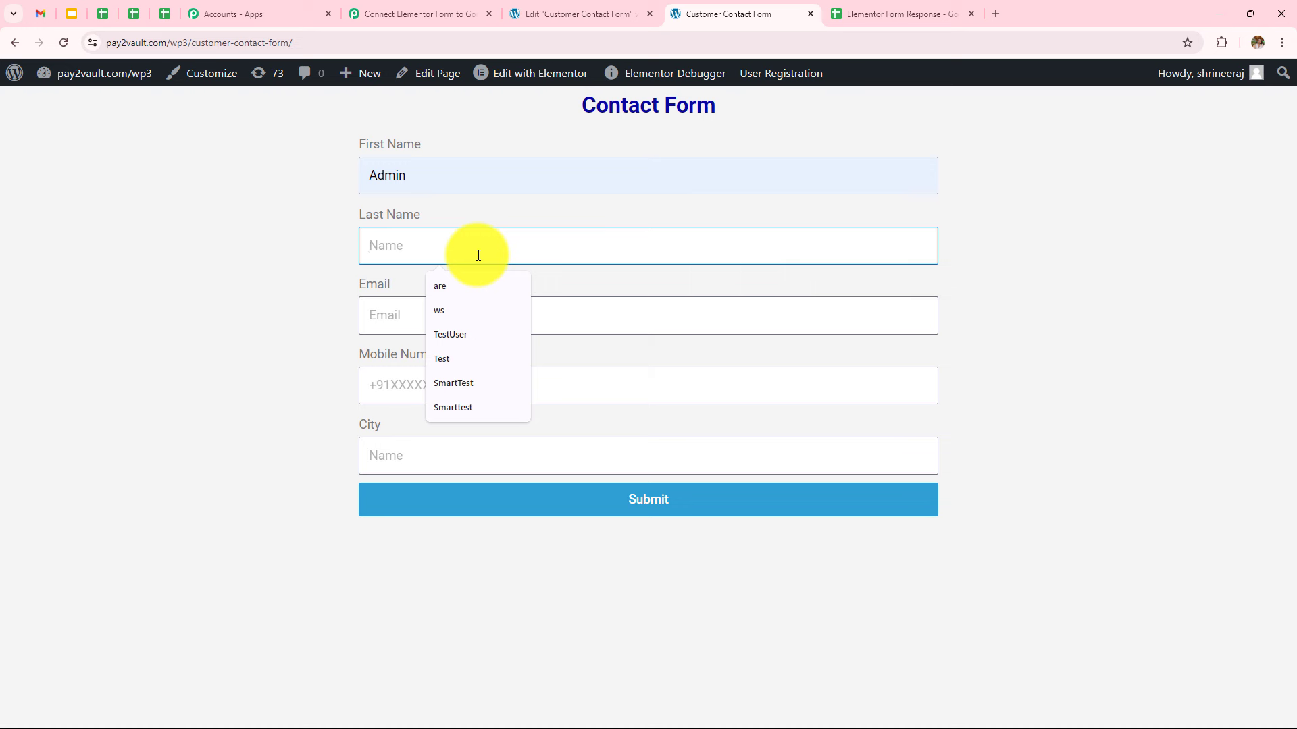
{"action": "left_click", "coordinate": [496, 379]}
{"action": "left_click", "coordinate": [445, 305]}
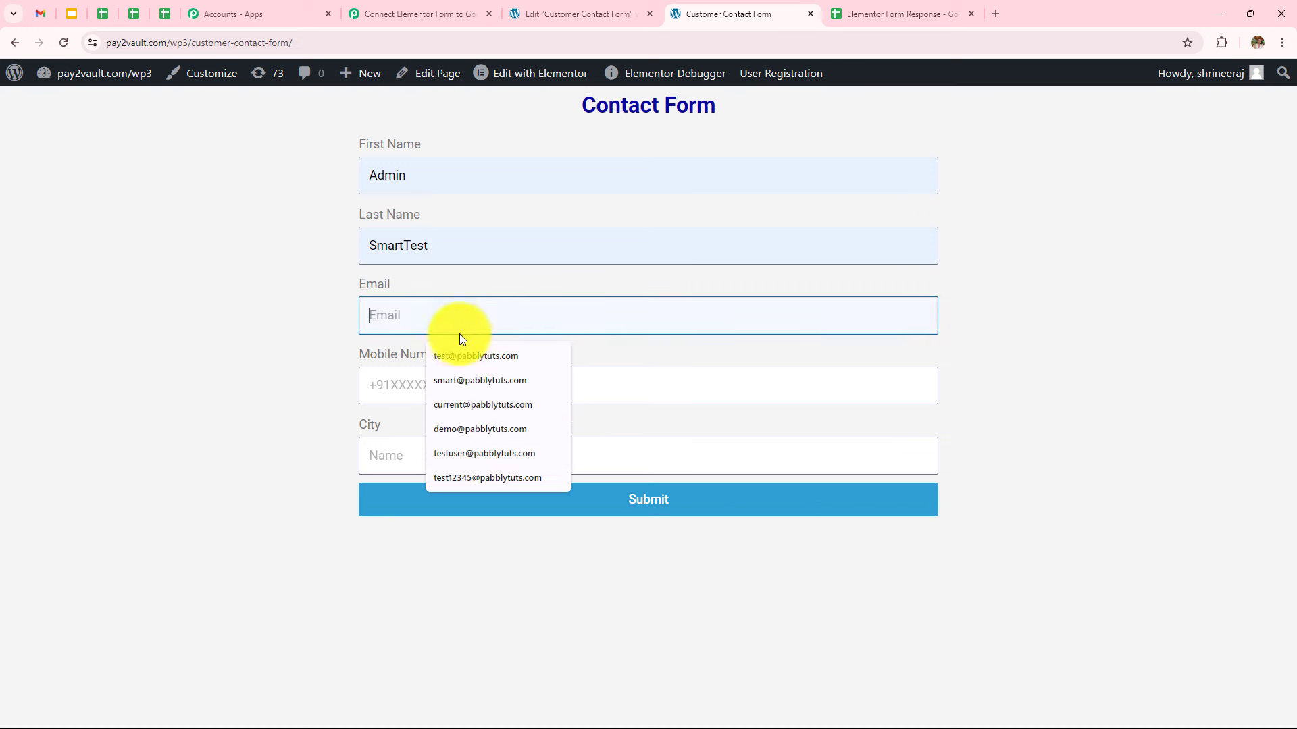
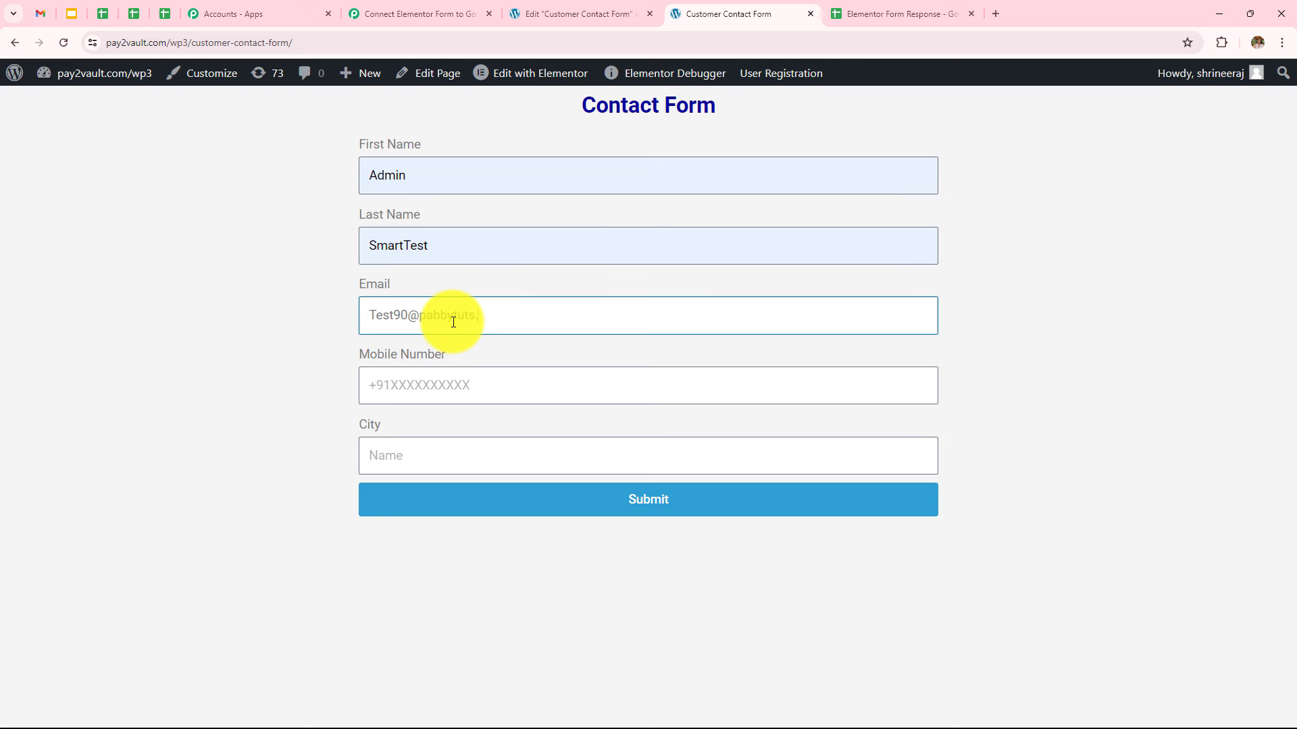
{"action": "left_click", "coordinate": [454, 386]}
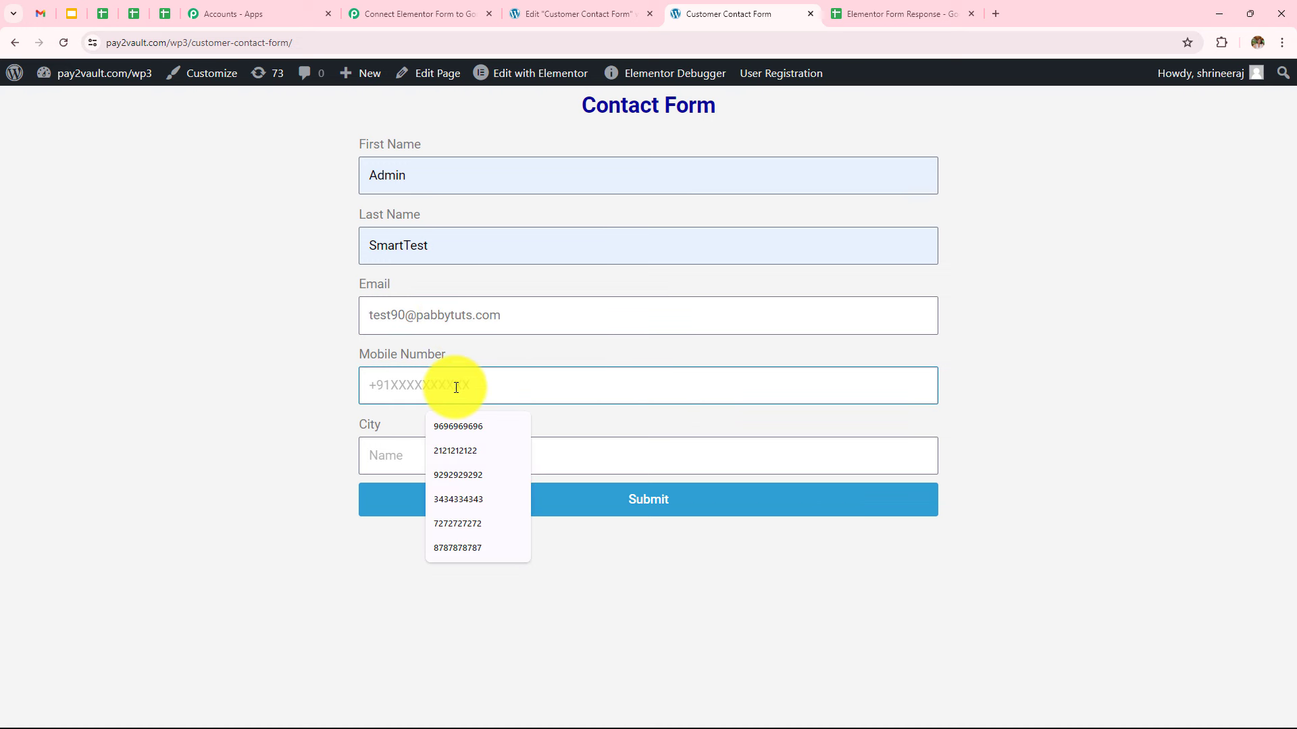
{"action": "type", "text": "9595959595"}
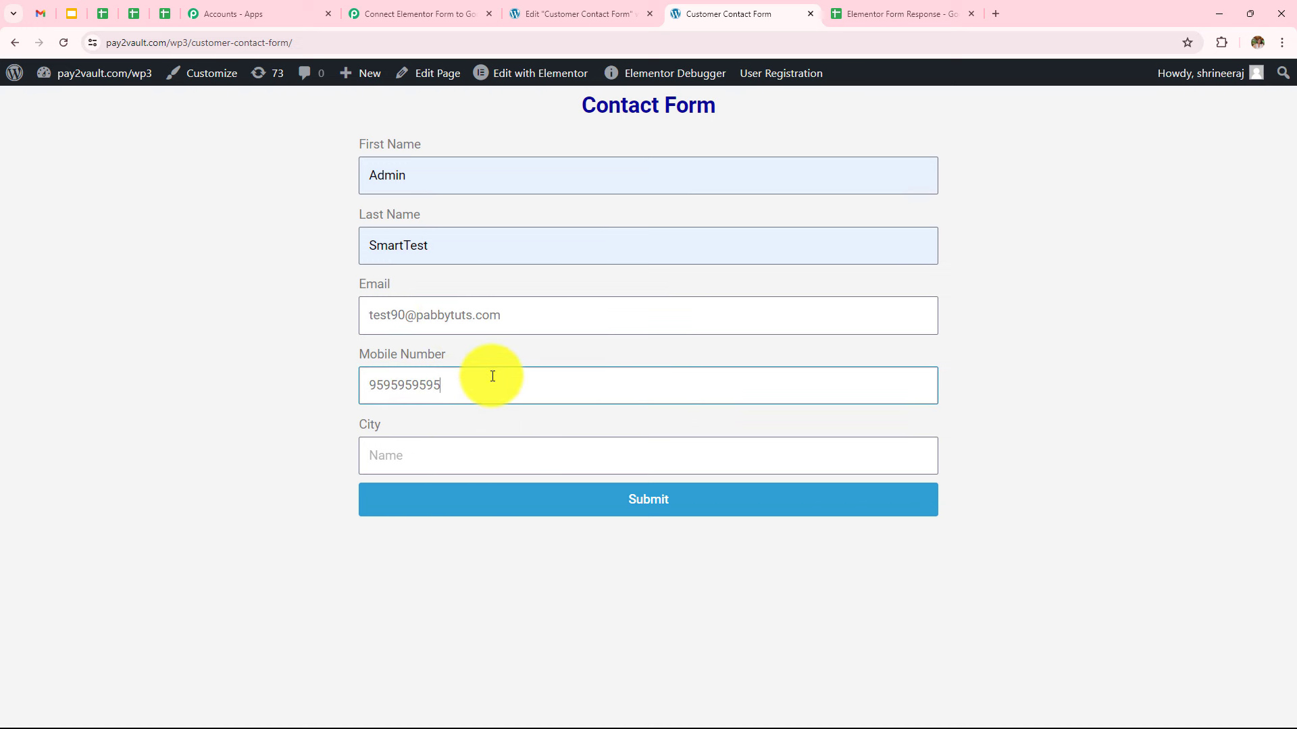
Set City to Indore, submit the form, and check the sheet for Serial No. 2
{"action": "left_click", "coordinate": [506, 449]}
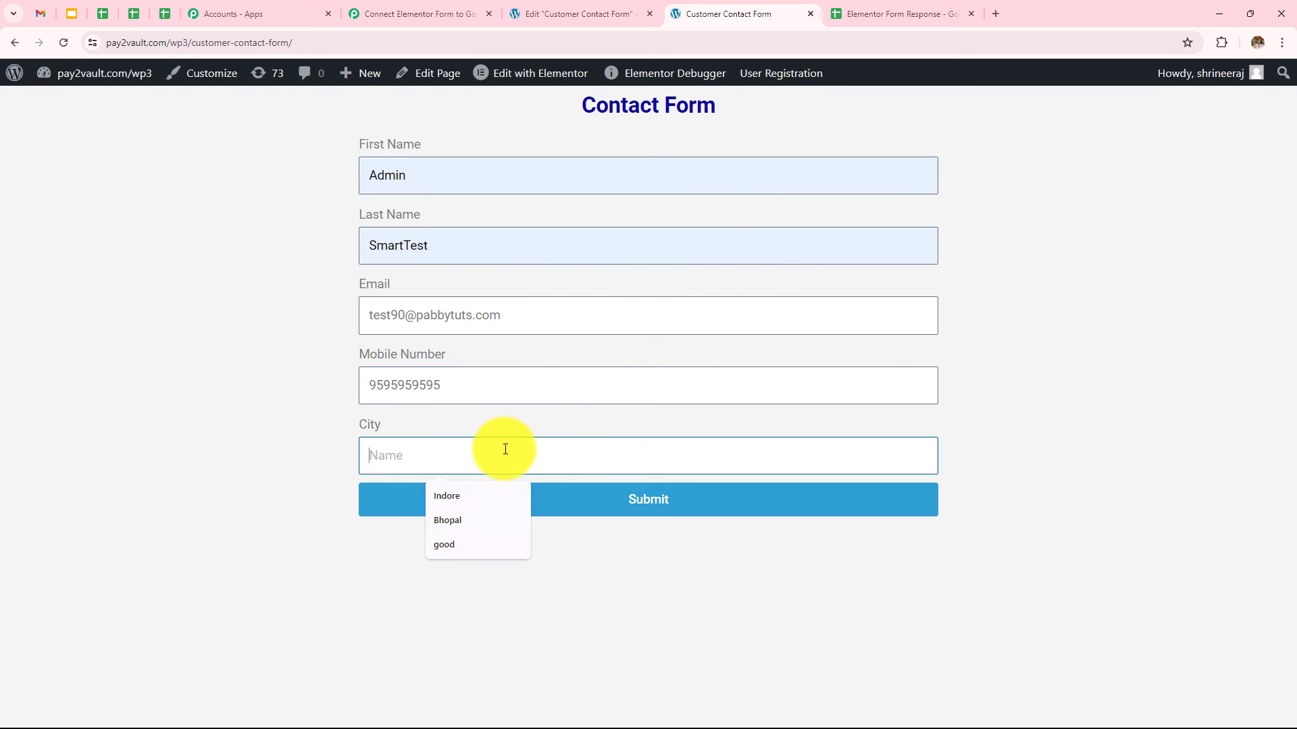
{"action": "left_click", "coordinate": [476, 501]}
{"action": "left_click", "coordinate": [527, 498]}
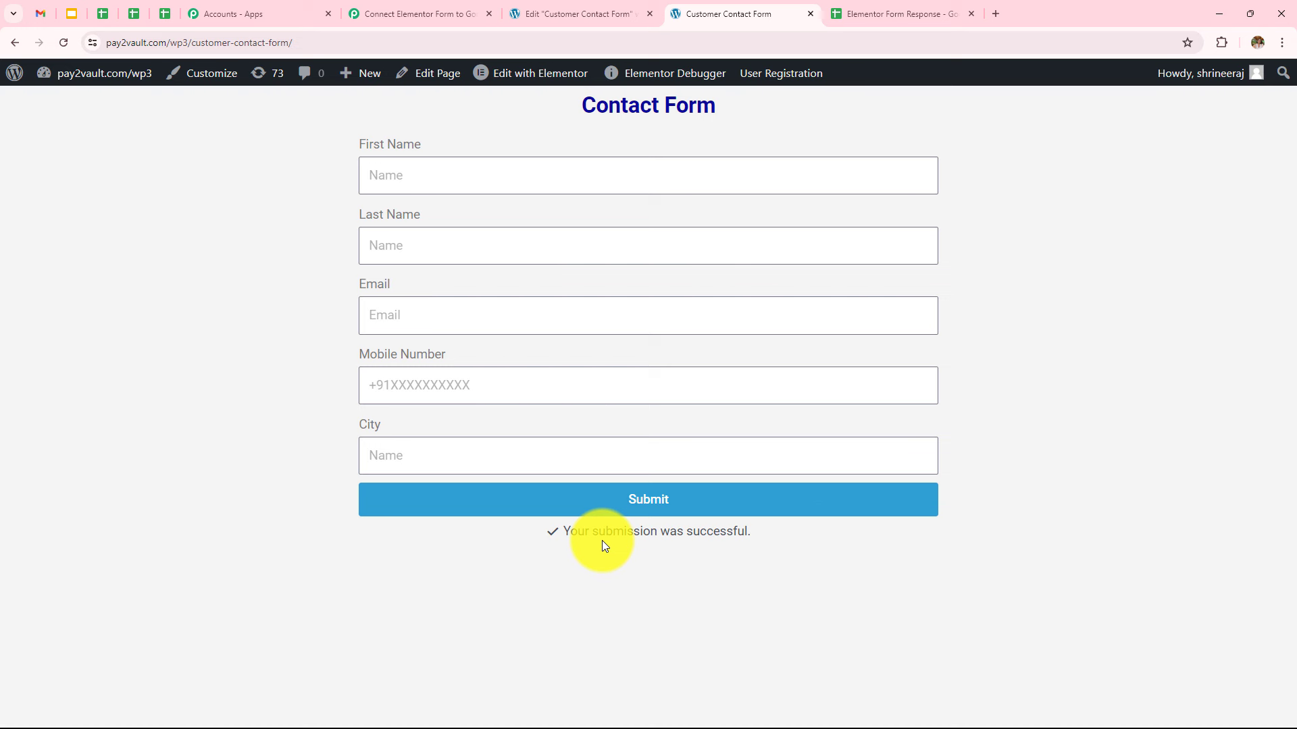
{"action": "left_click", "coordinate": [878, 12]}
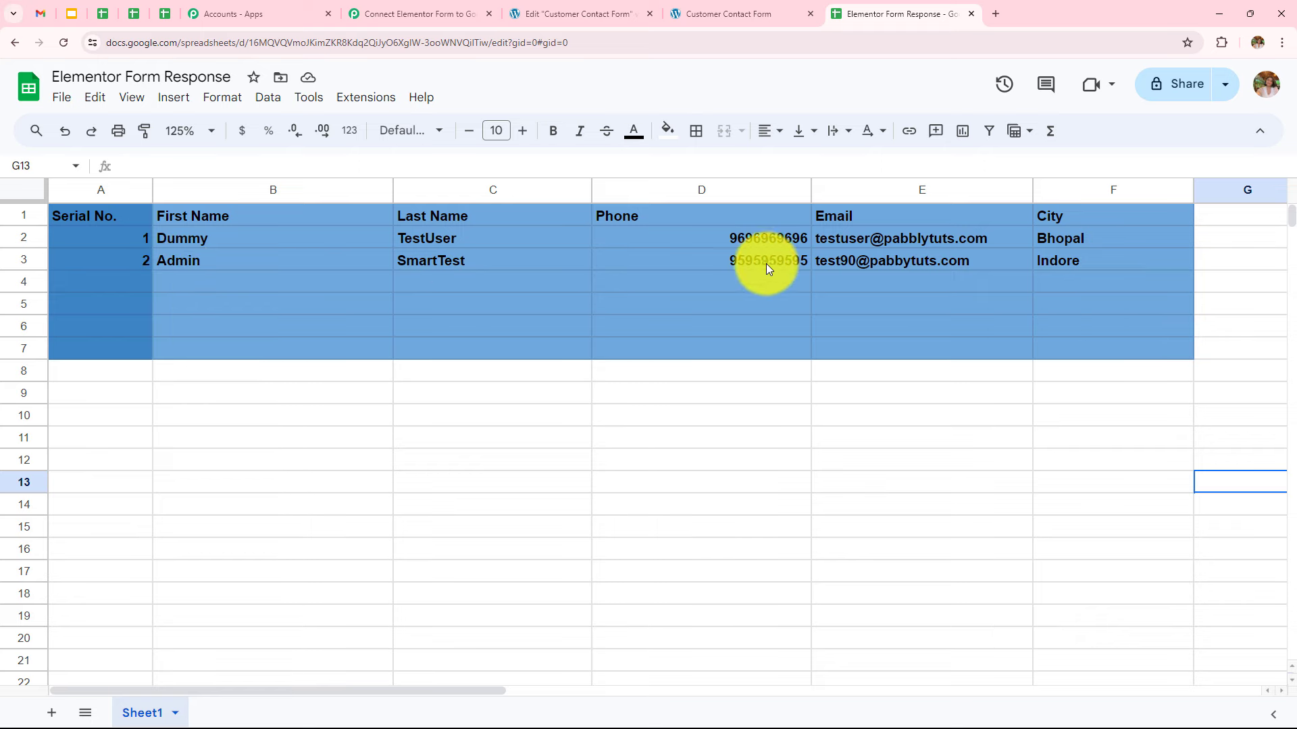
{"action": "mouse_move", "coordinate": [852, 265]}
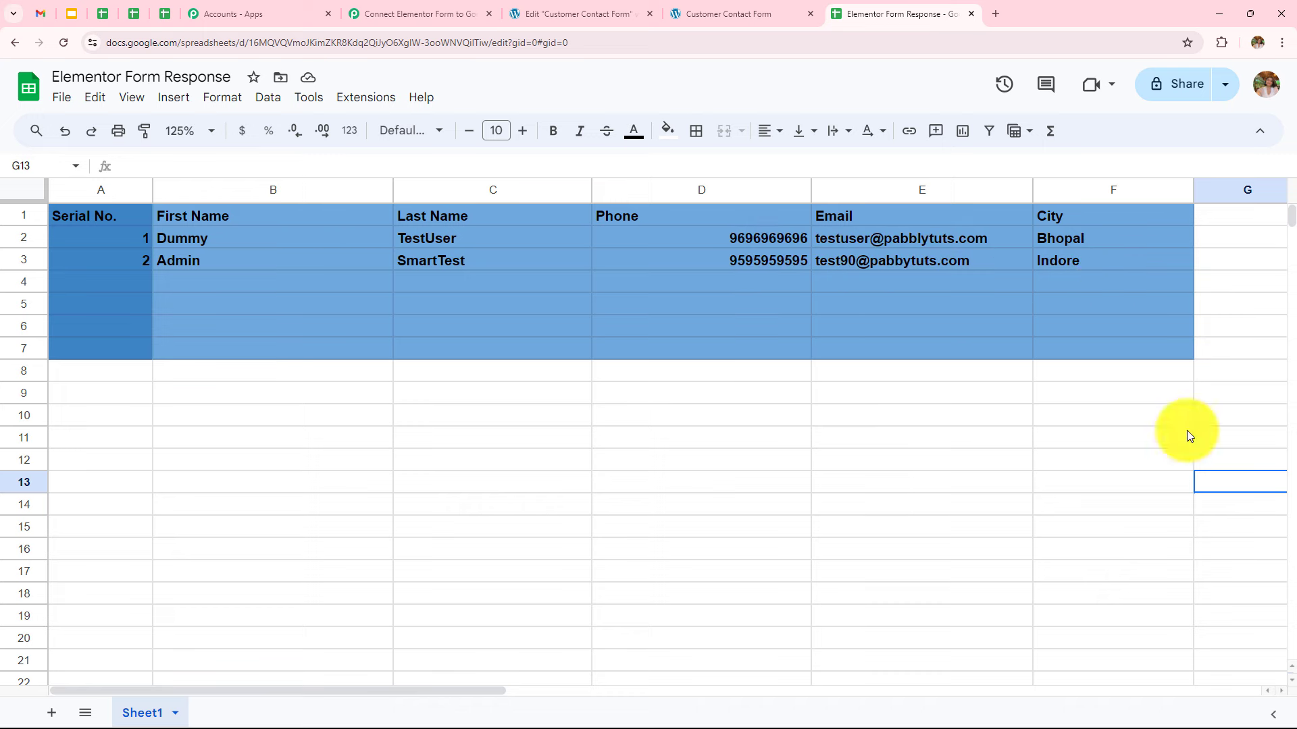
Back on the contact form, enter a new first name, last name and test e-mail
{"action": "left_click", "coordinate": [771, 12]}
{"action": "left_click", "coordinate": [556, 183]}
{"action": "type", "text": "Cu"}
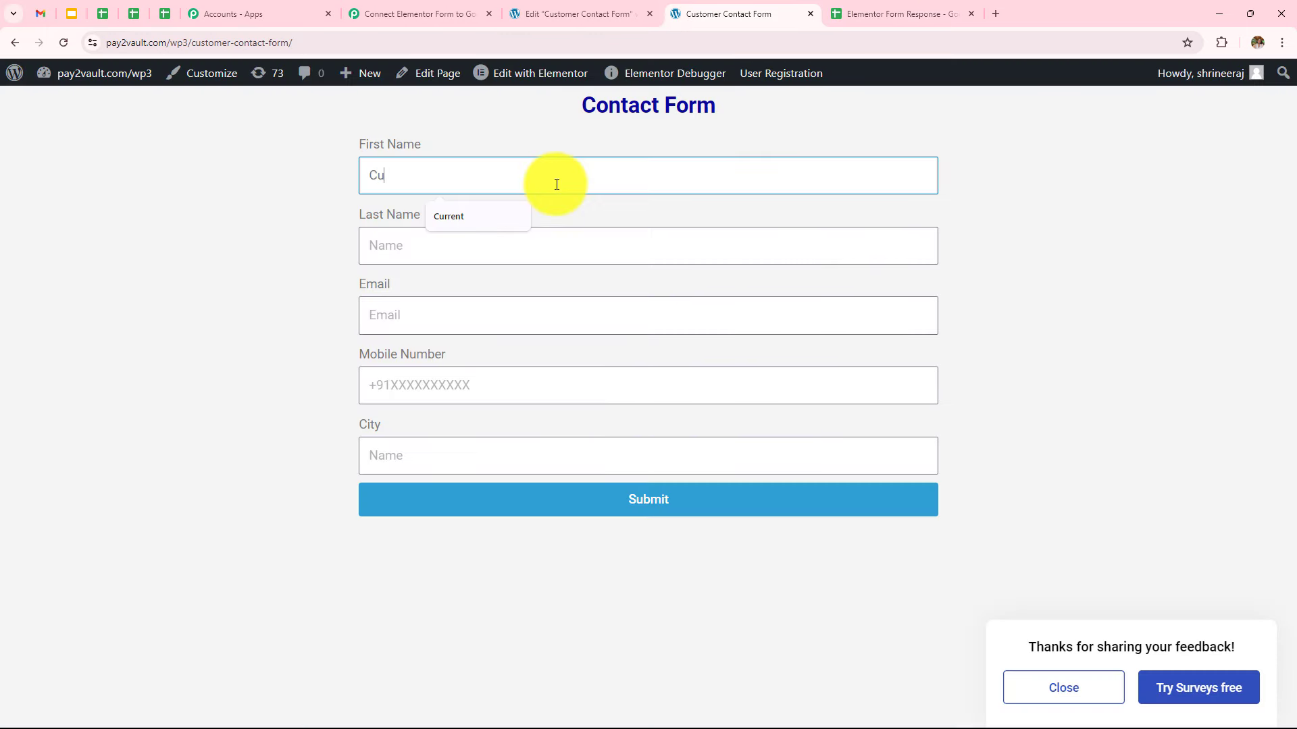
{"action": "type", "text": "rre"}
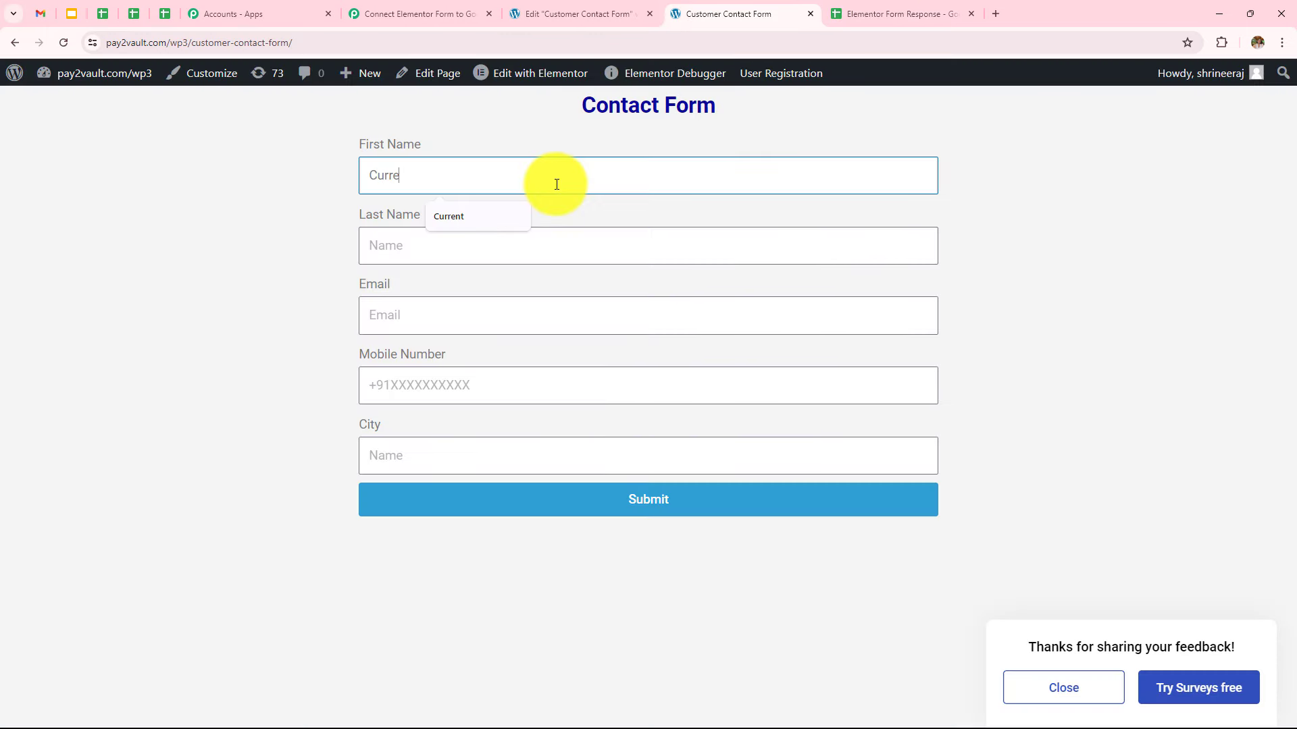
{"action": "left_click", "coordinate": [499, 219]}
{"action": "left_click", "coordinate": [482, 256]}
{"action": "type", "text": "U"}
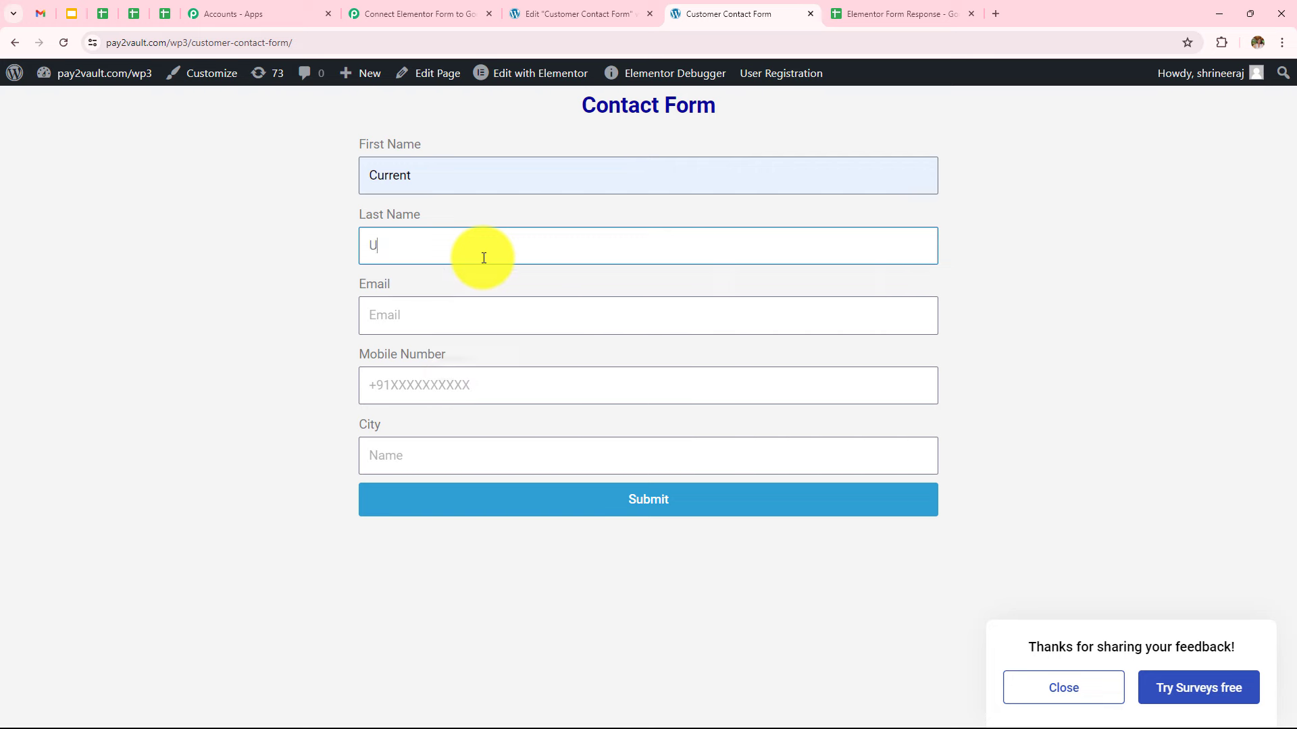
{"action": "type", "text": "ser"}
{"action": "left_click", "coordinate": [465, 316]}
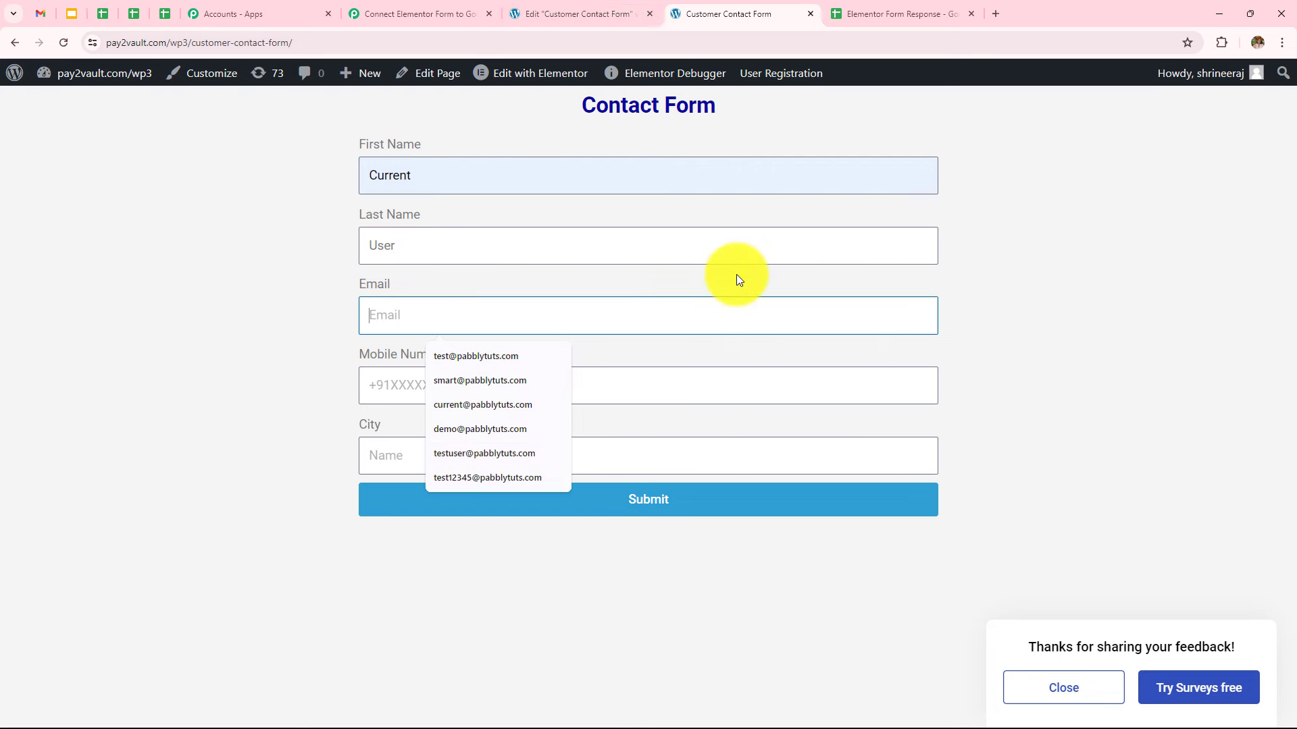
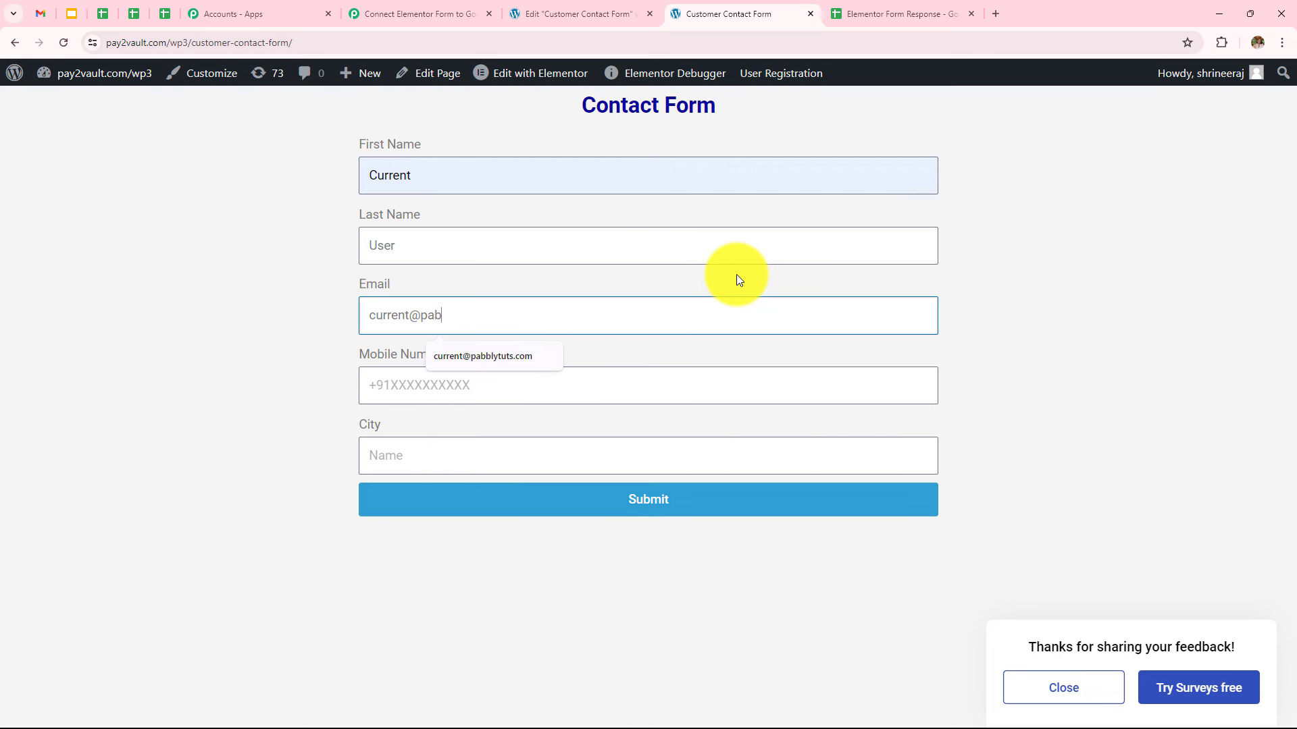
Enter a mobile number and city Jaipur, submit the entry, and view the response sheet
{"action": "left_click", "coordinate": [566, 385]}
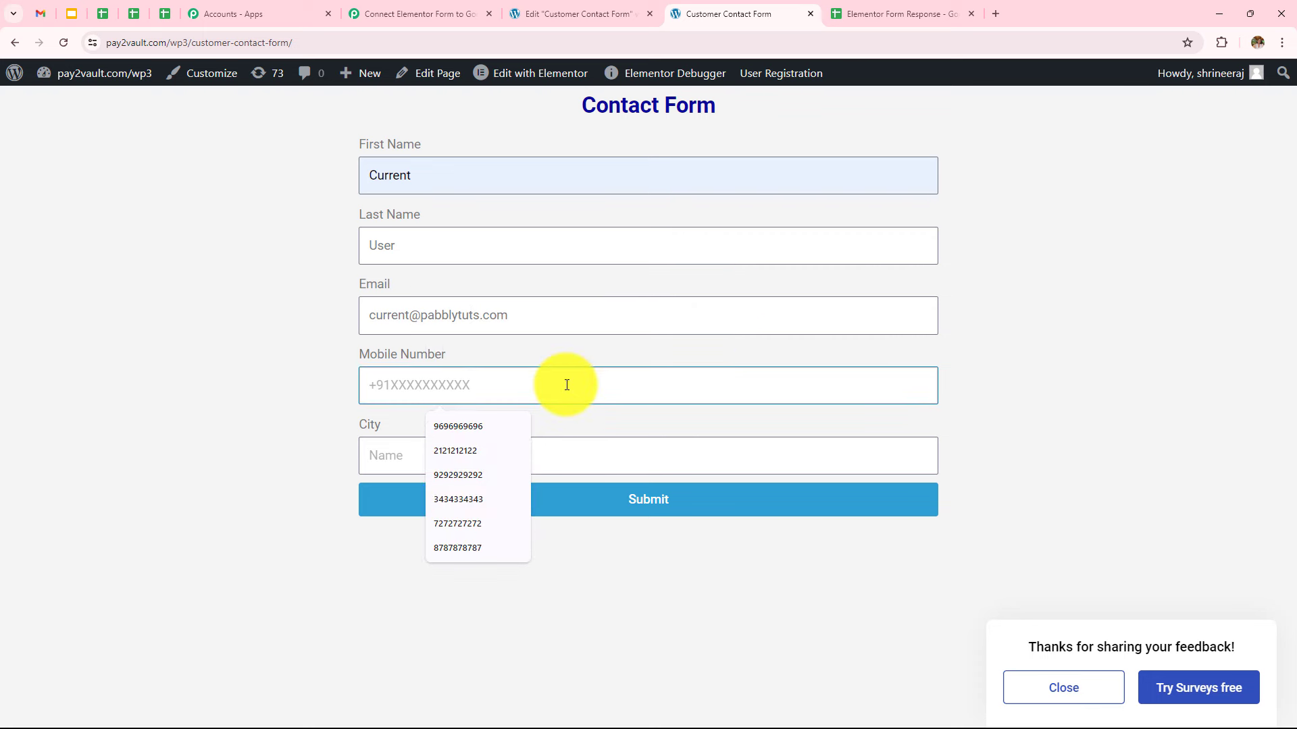
{"action": "type", "text": "91#####919"}
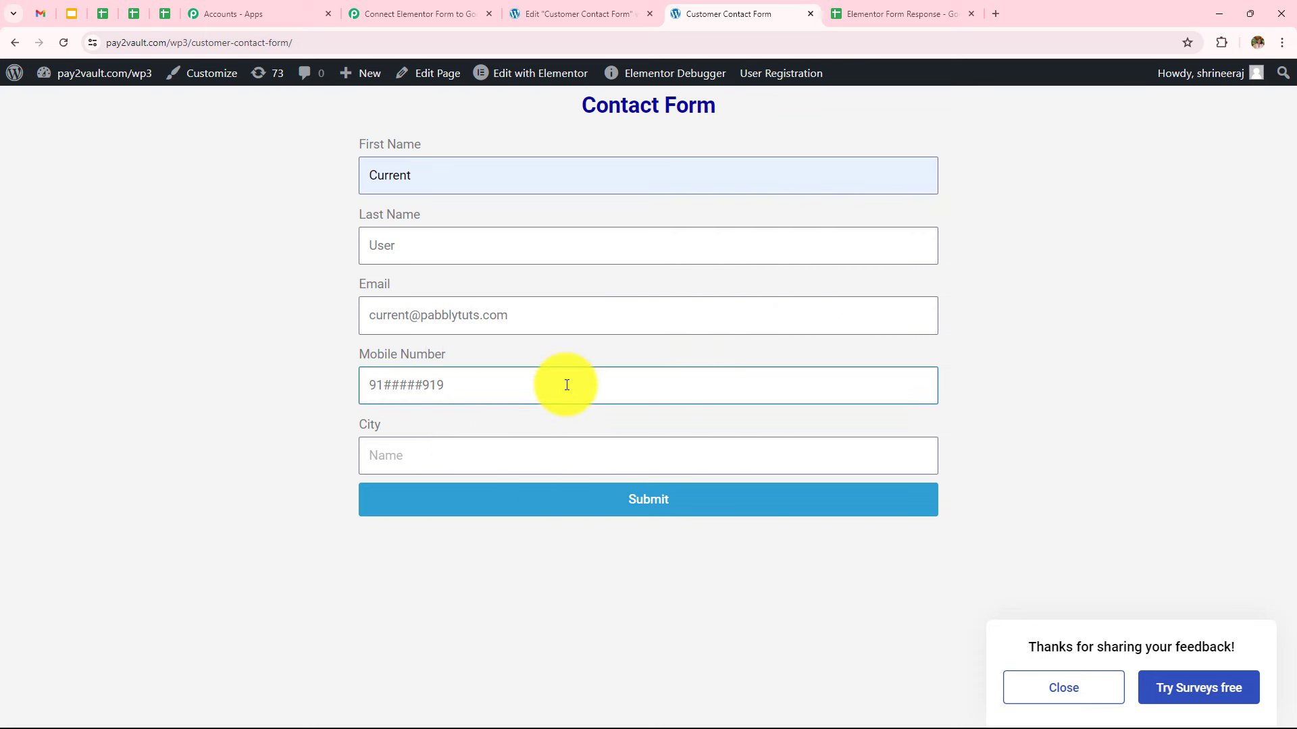
{"action": "left_click", "coordinate": [557, 455]}
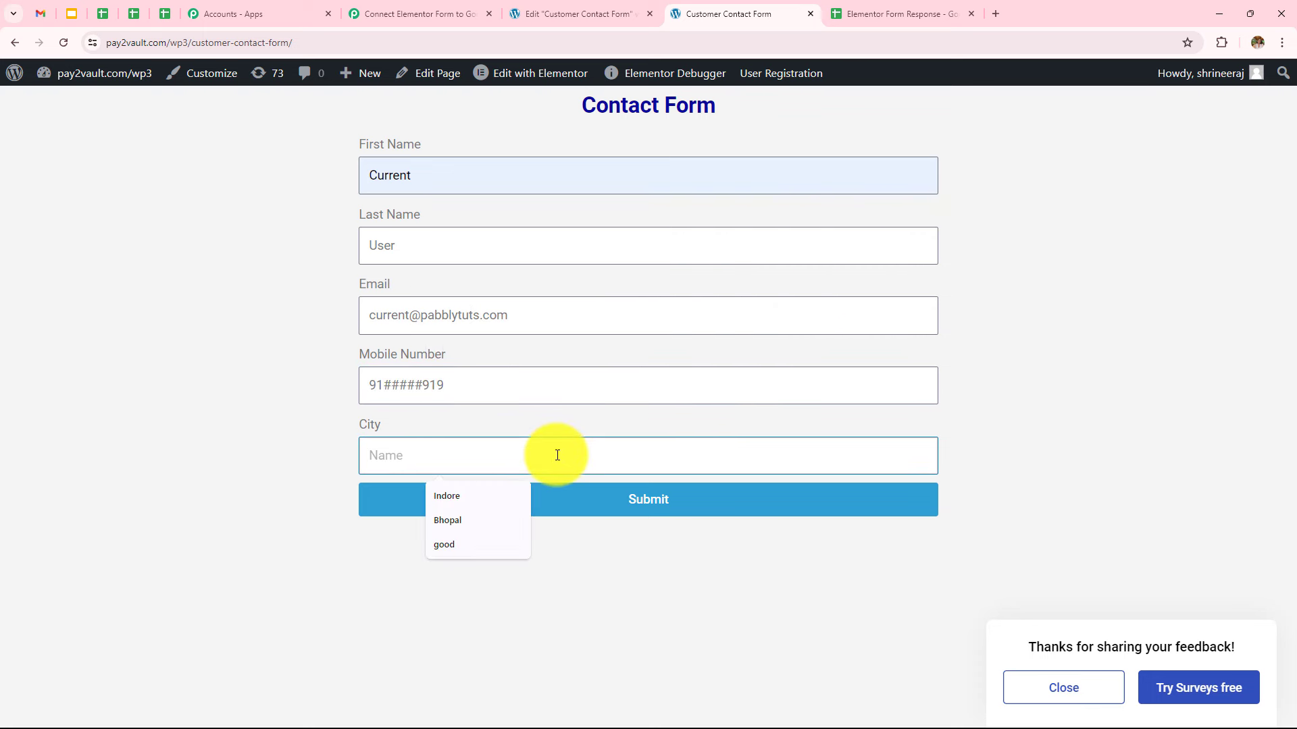
{"action": "type", "text": "Jaipur"}
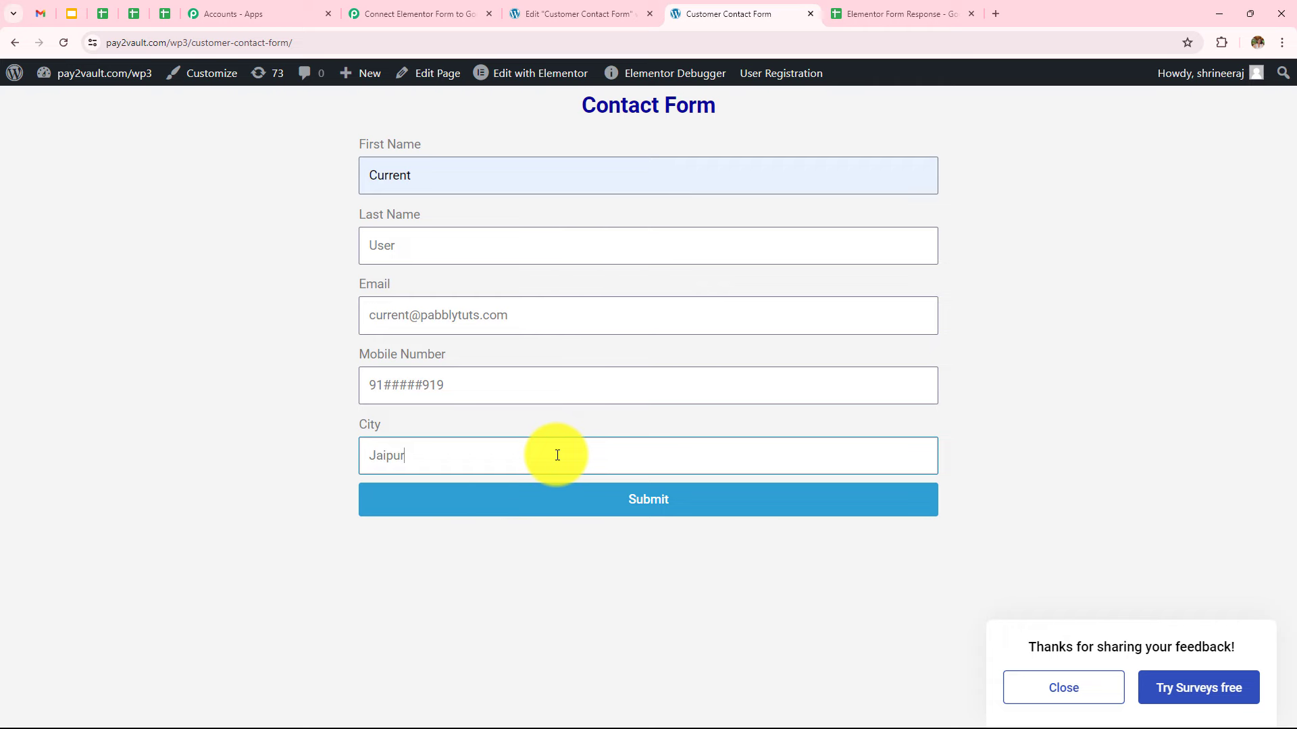
{"action": "left_click", "coordinate": [607, 509]}
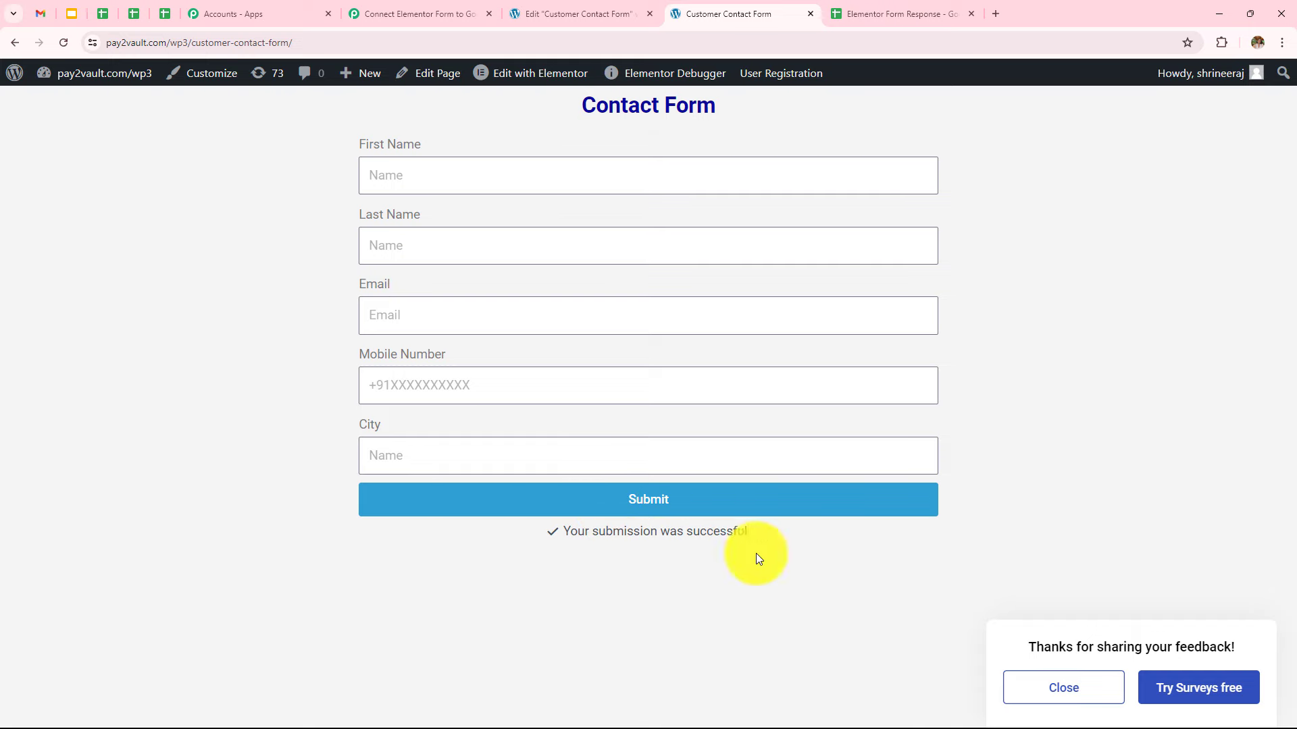
{"action": "left_click", "coordinate": [857, 18]}
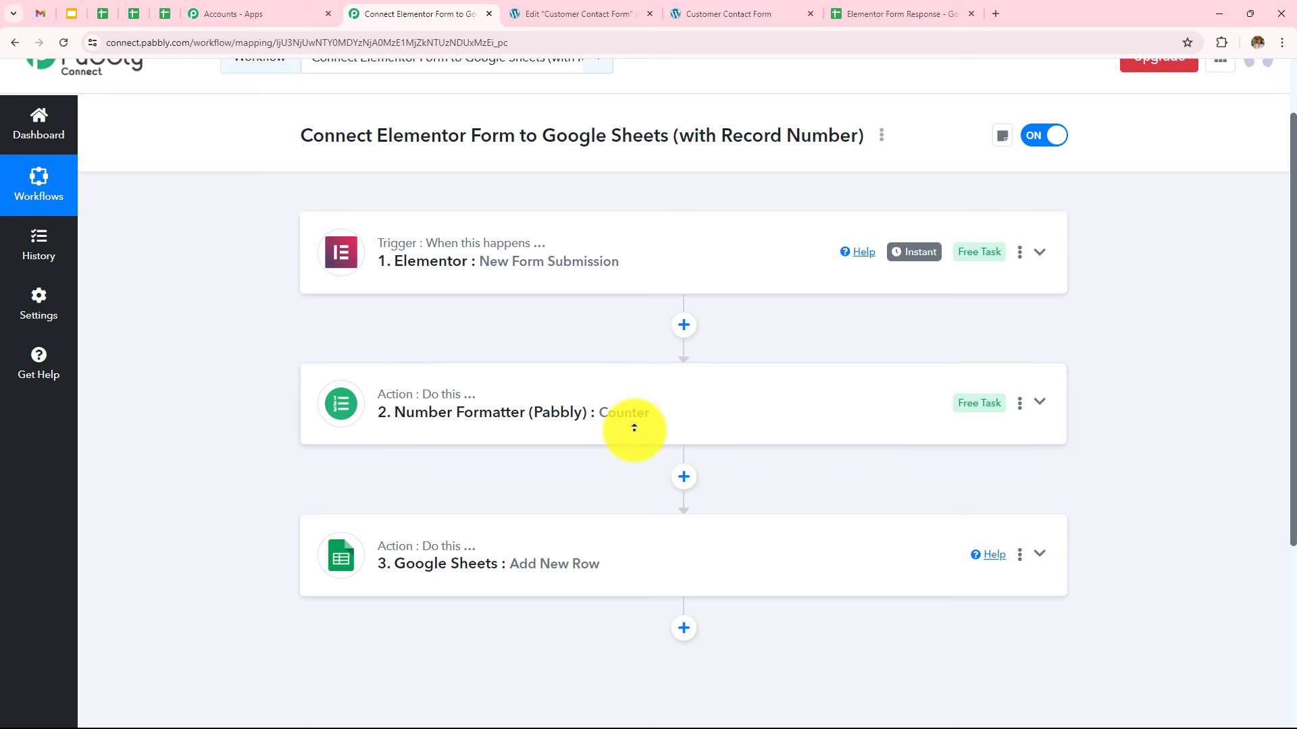
{"action": "scroll", "coordinate": [634, 427], "scroll_direction": "down", "scroll_amount": 2}
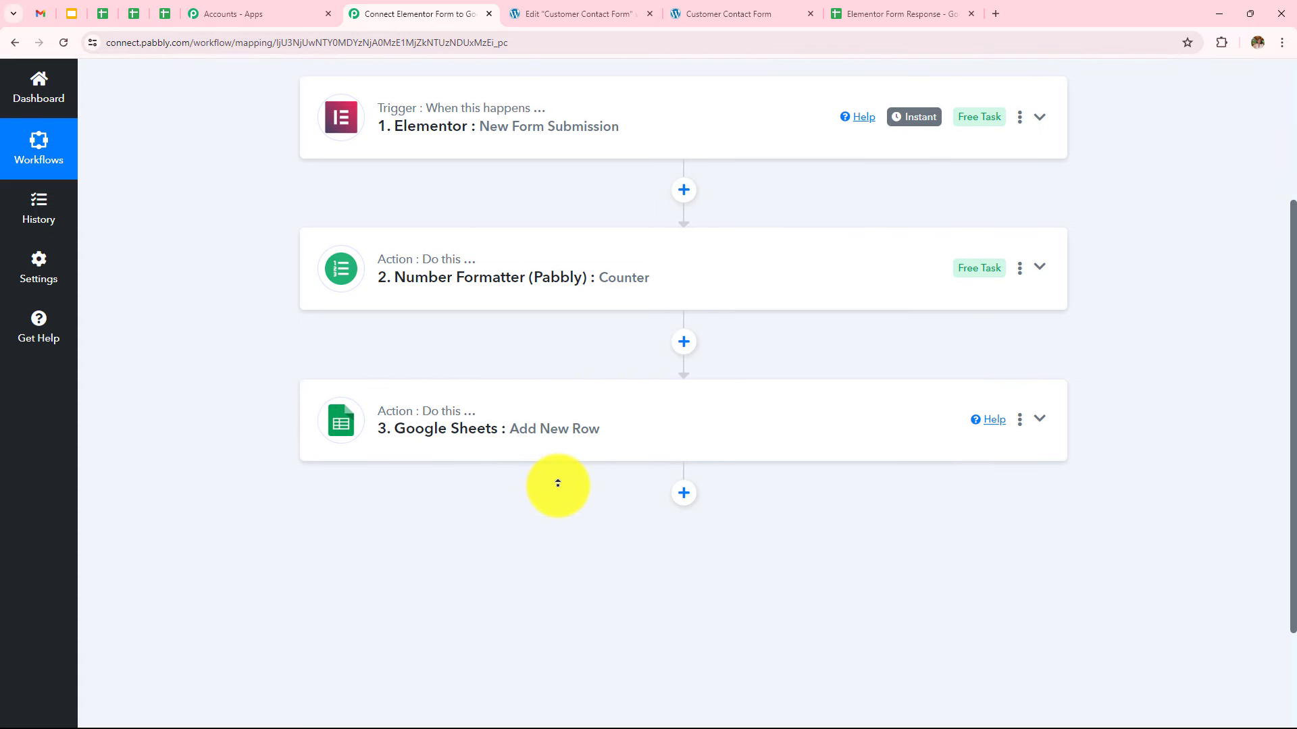
{"action": "scroll", "coordinate": [558, 483], "scroll_direction": "up", "scroll_amount": 2}
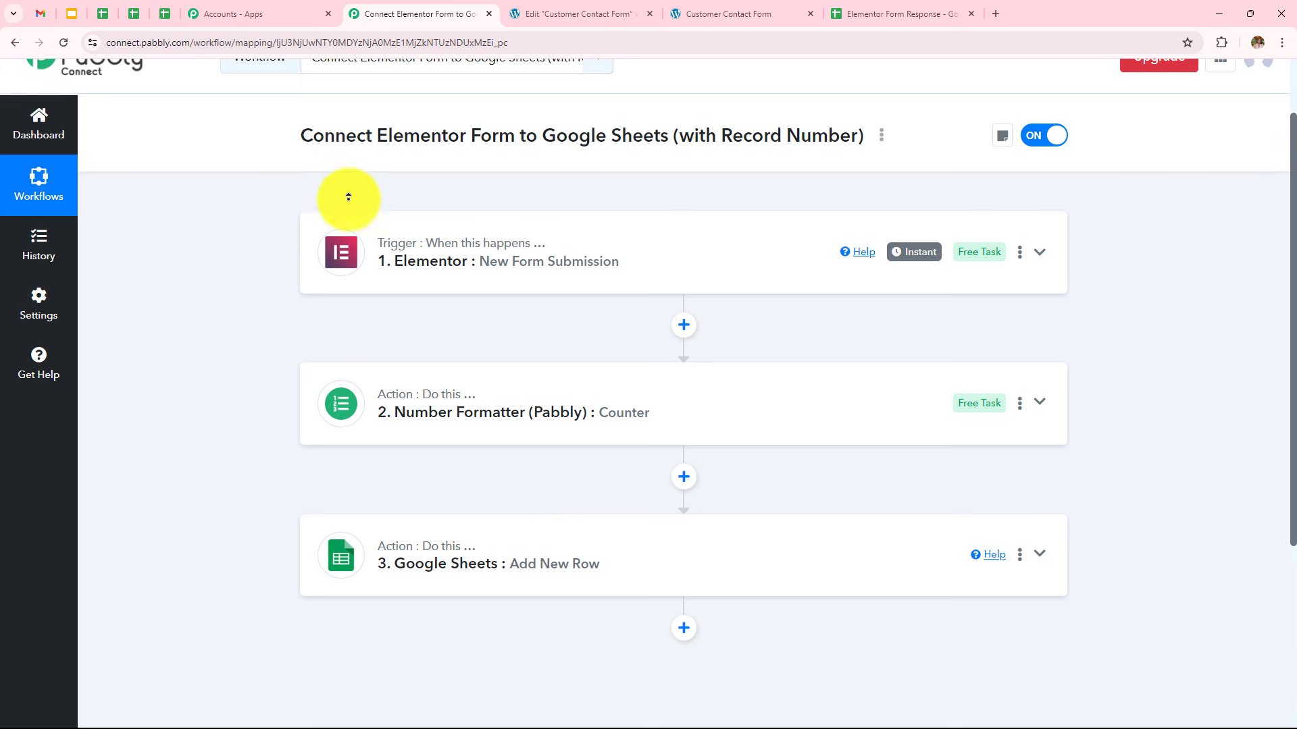